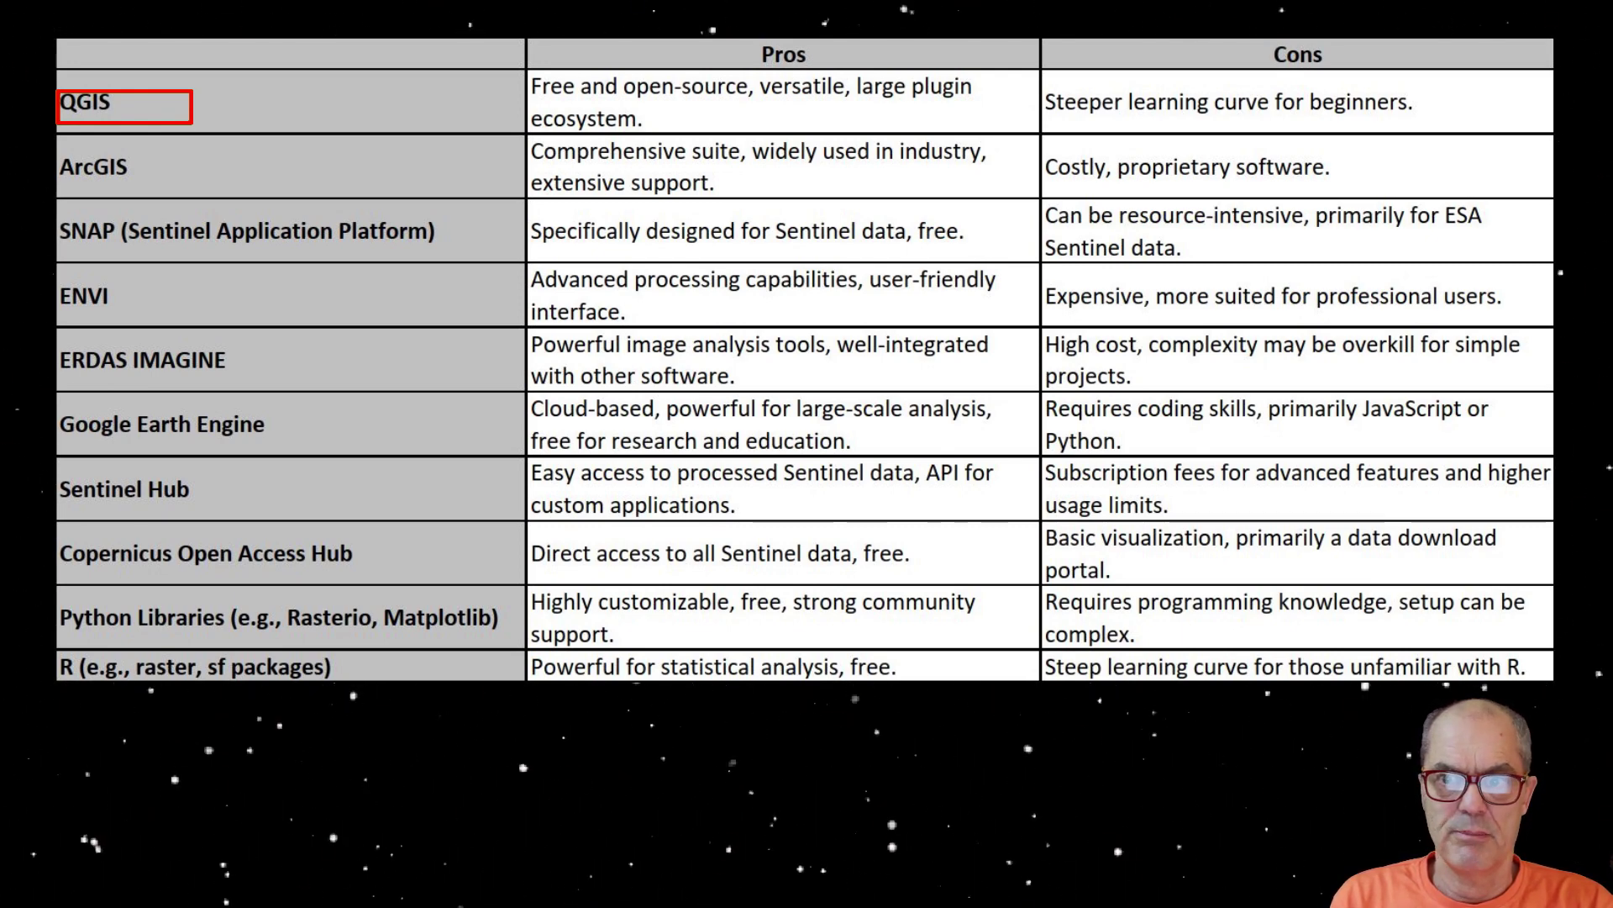
Search the web for 'sentinel hub sign in'.
type("el hub sign in")
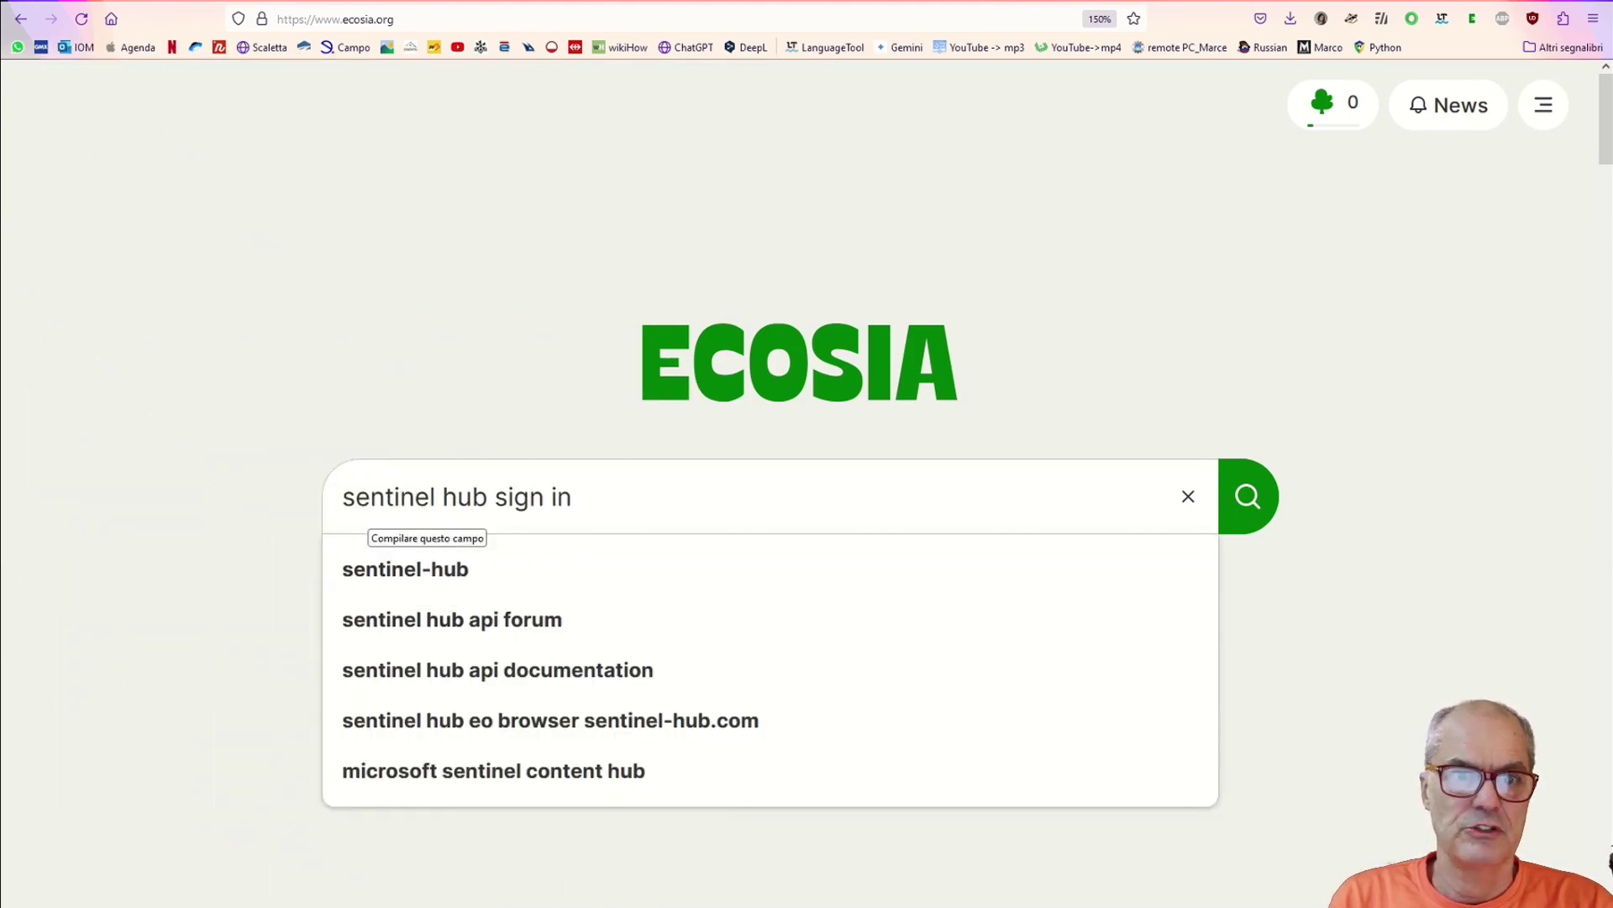
Open the Sentinel Hub sign-in page and fill in the sign-up form for a new trial account.
key("Return")
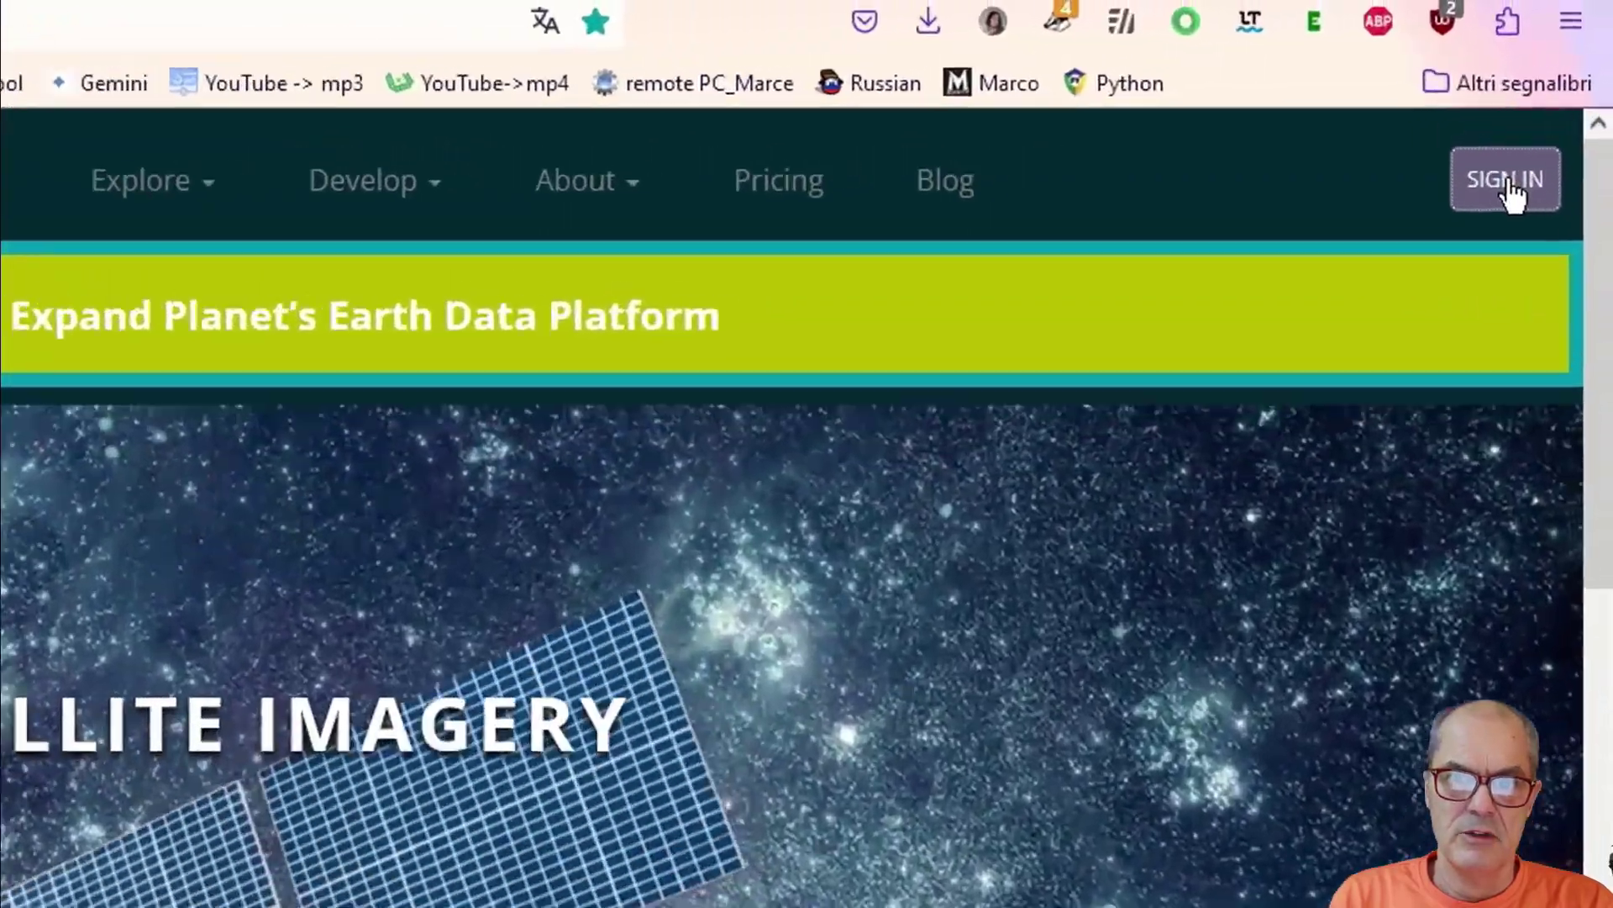
left_click(1509, 183)
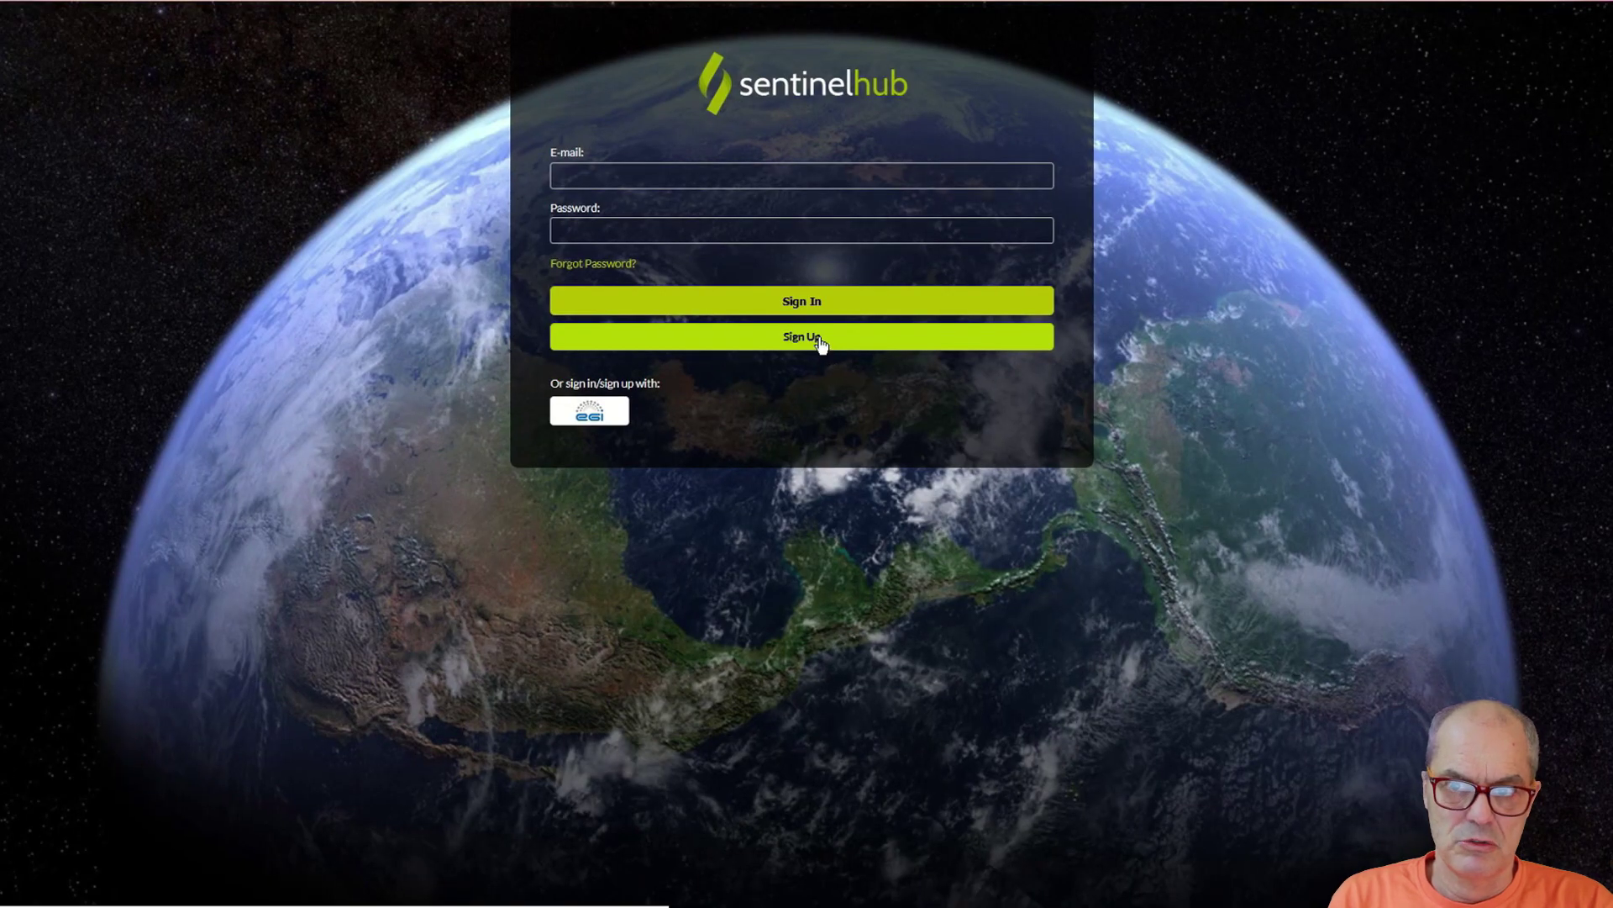
left_click(820, 342)
left_click(714, 177)
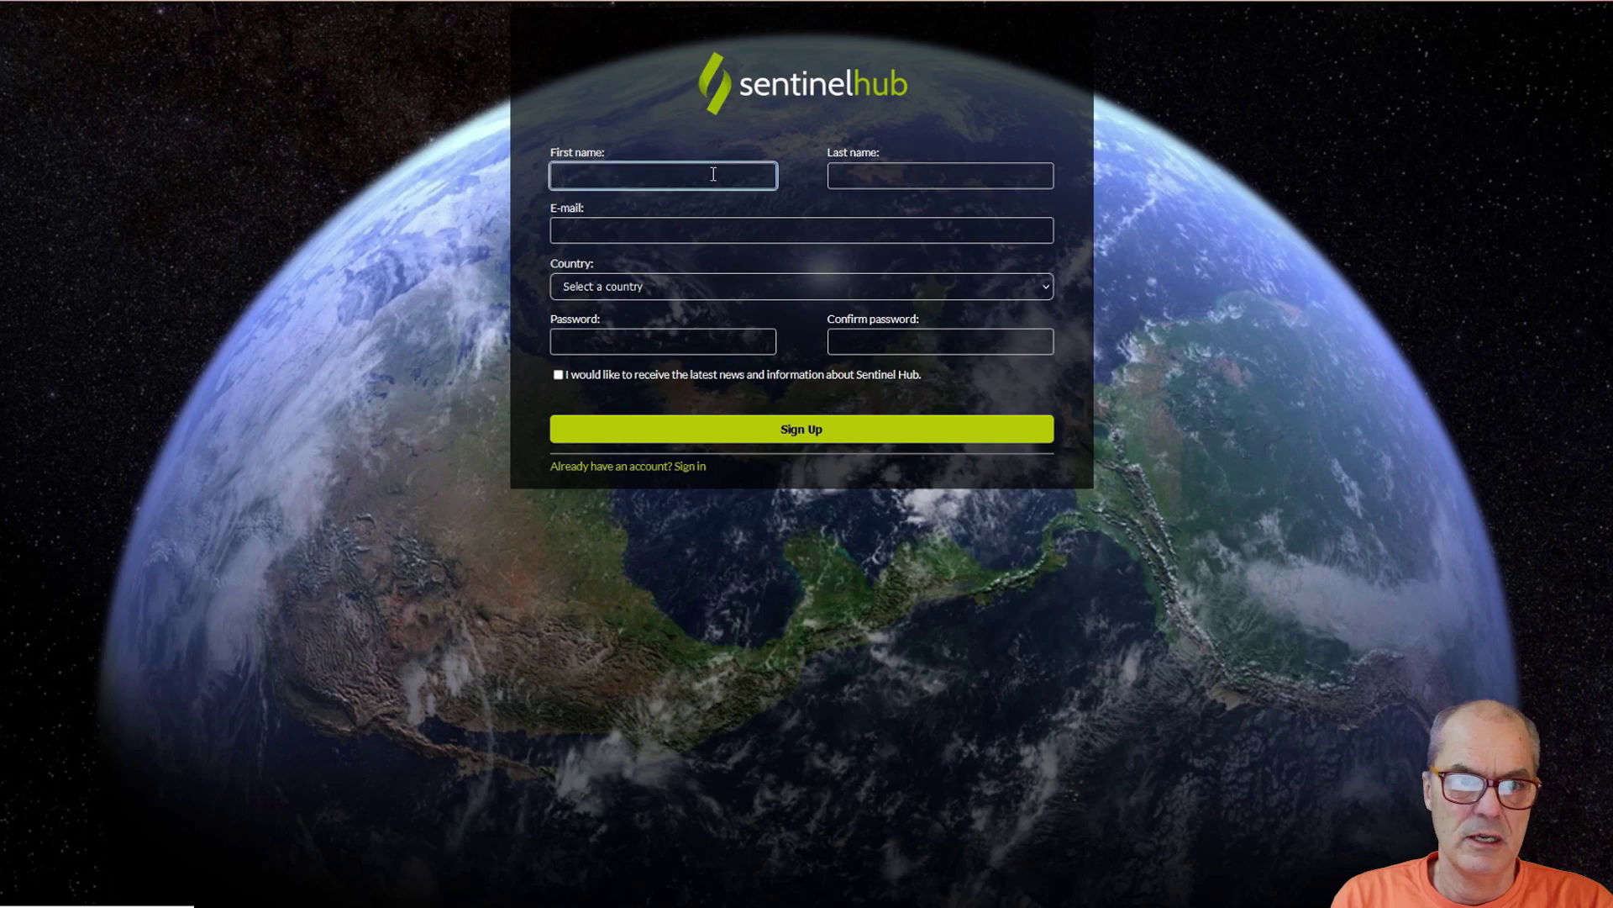
left_click(614, 367)
left_click(638, 341)
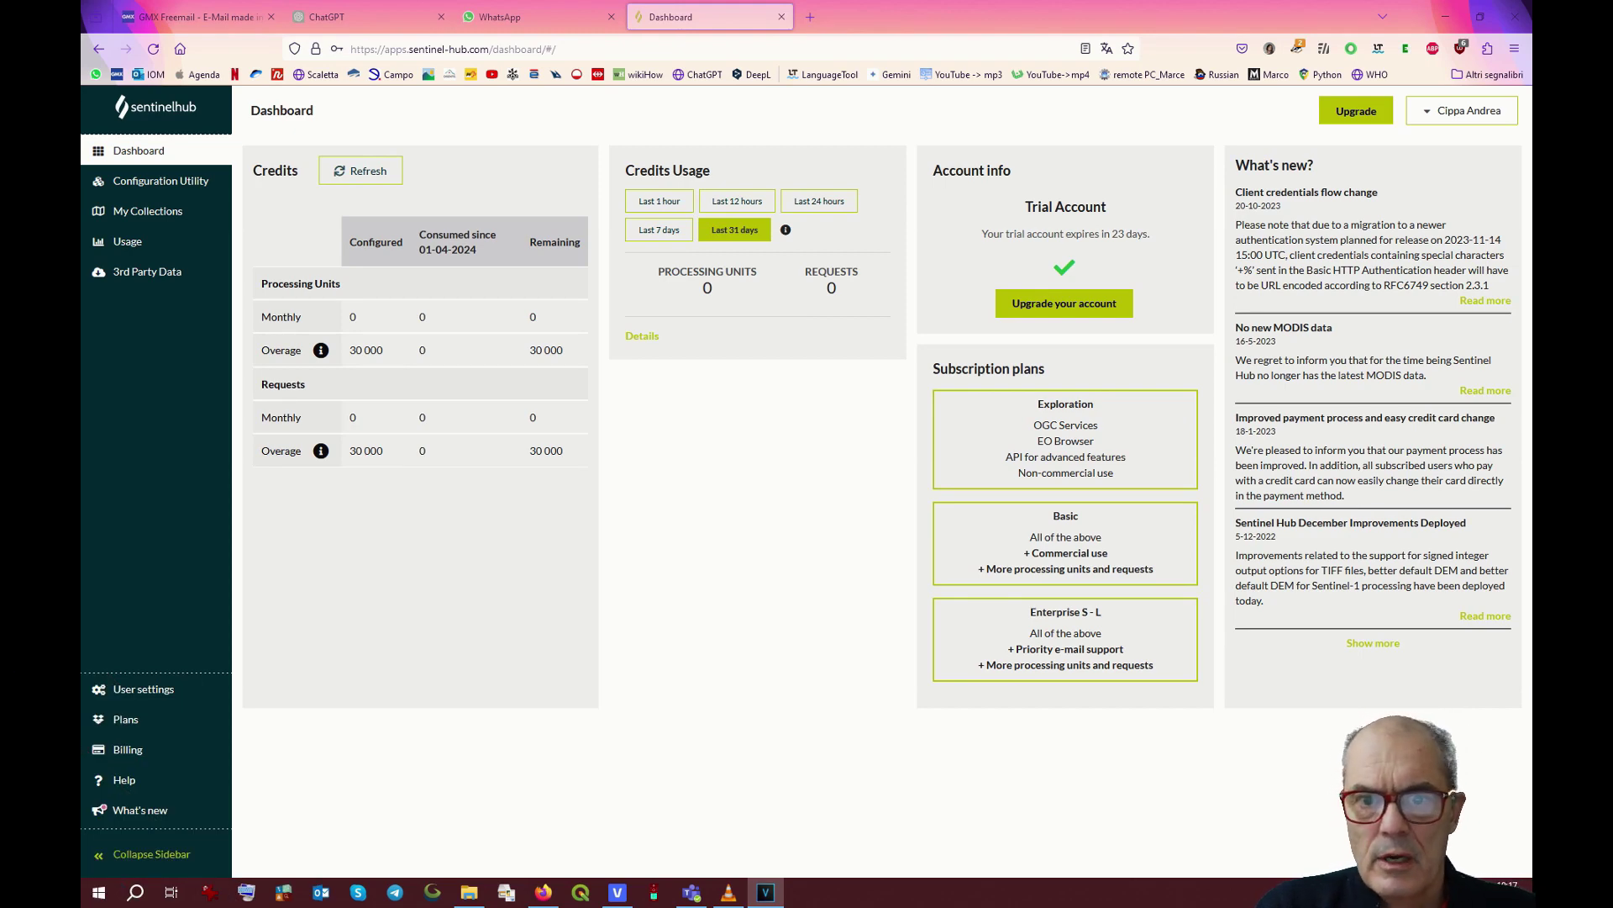
Open the Simple WMS template from the Configuration Utility list.
left_click(154, 183)
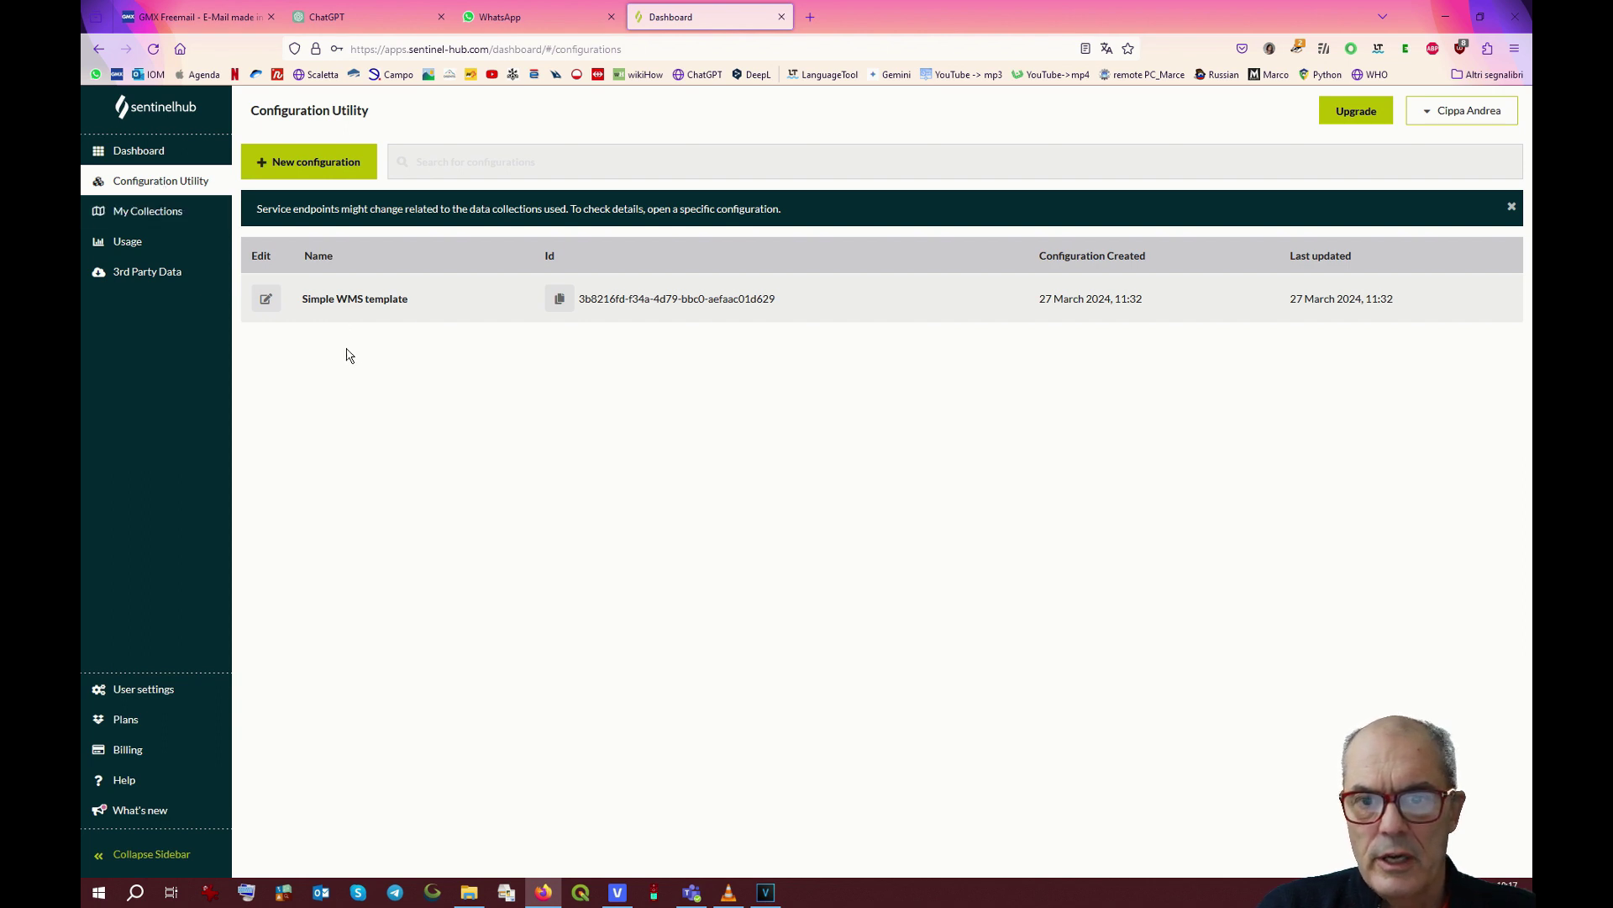
left_click(358, 300)
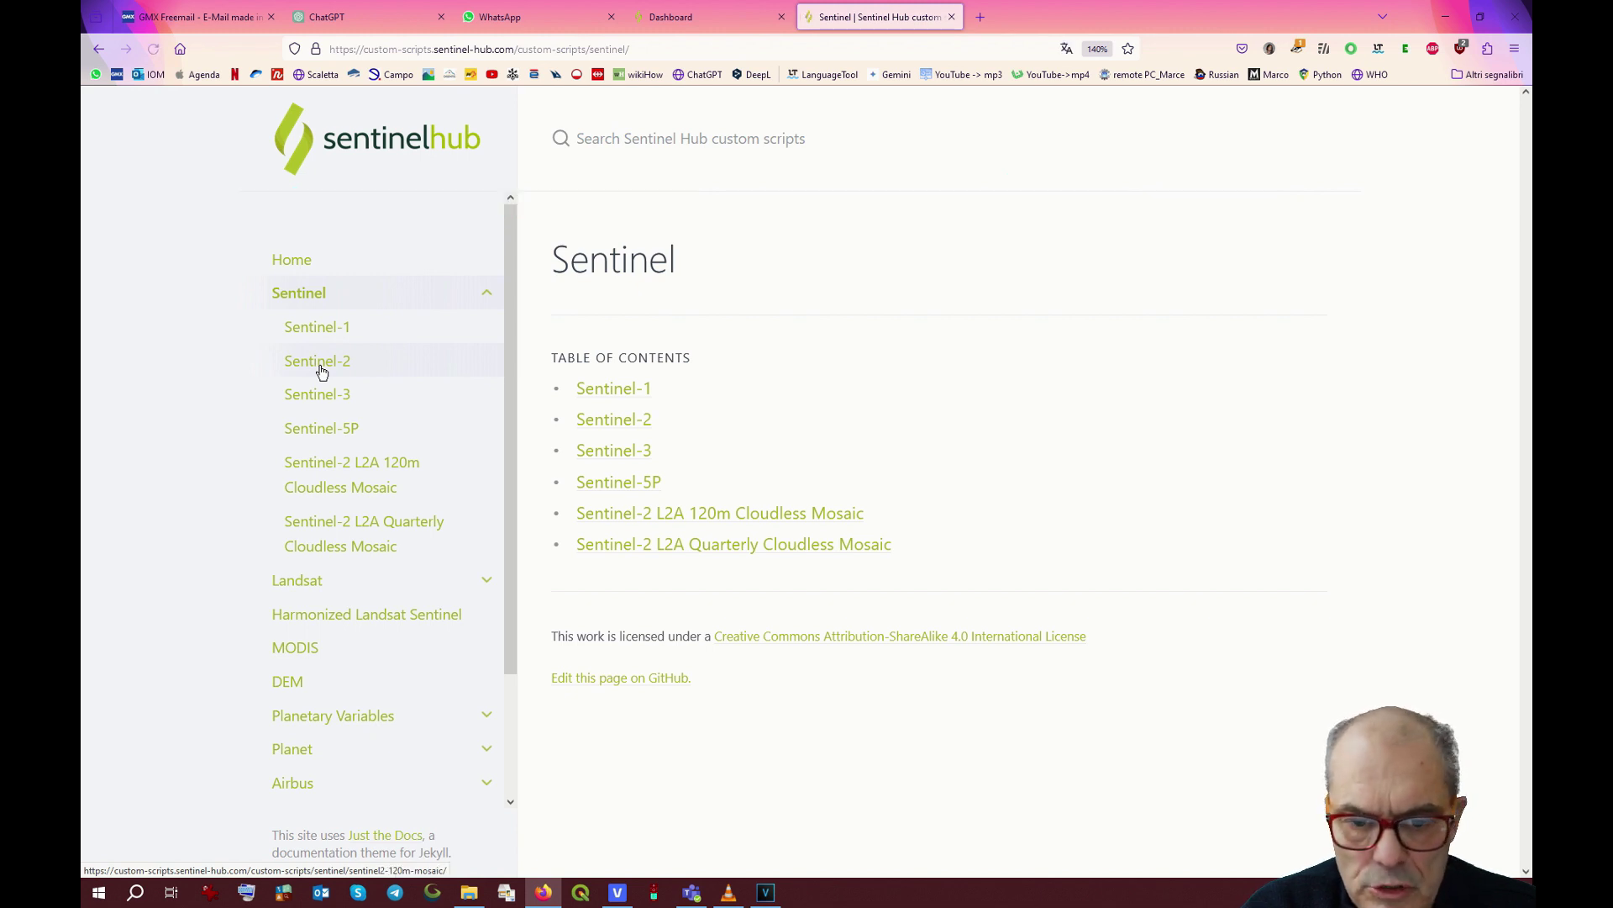
Open the Sentinel-2 custom scripts page.
scroll(319, 371, "down", 1)
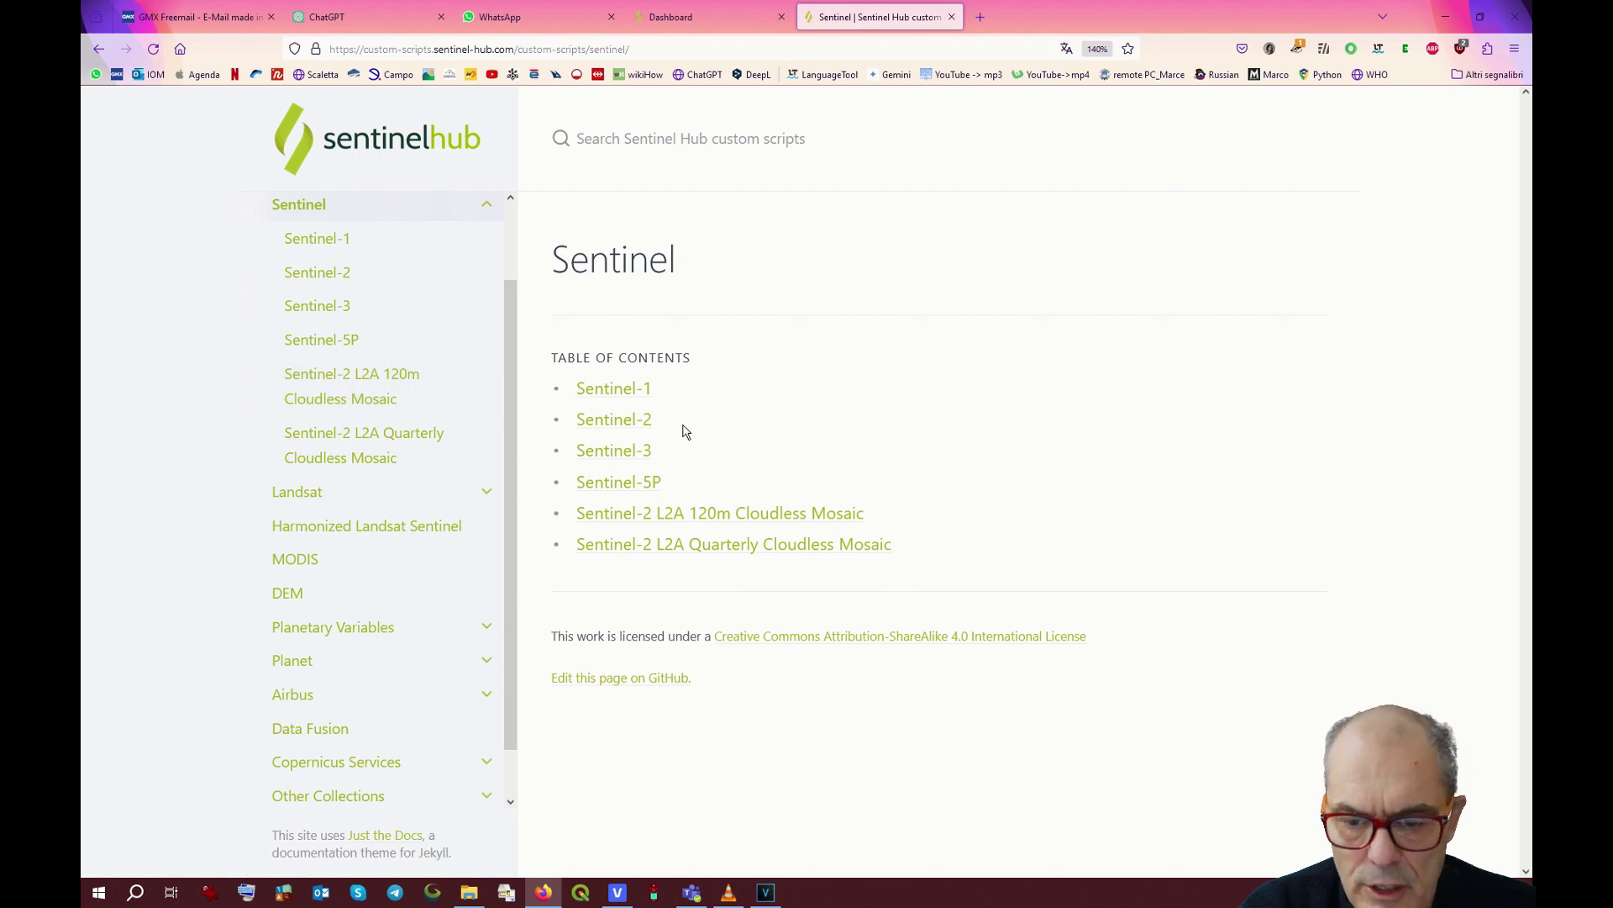
left_click(616, 420)
scroll(915, 362, "down", 10)
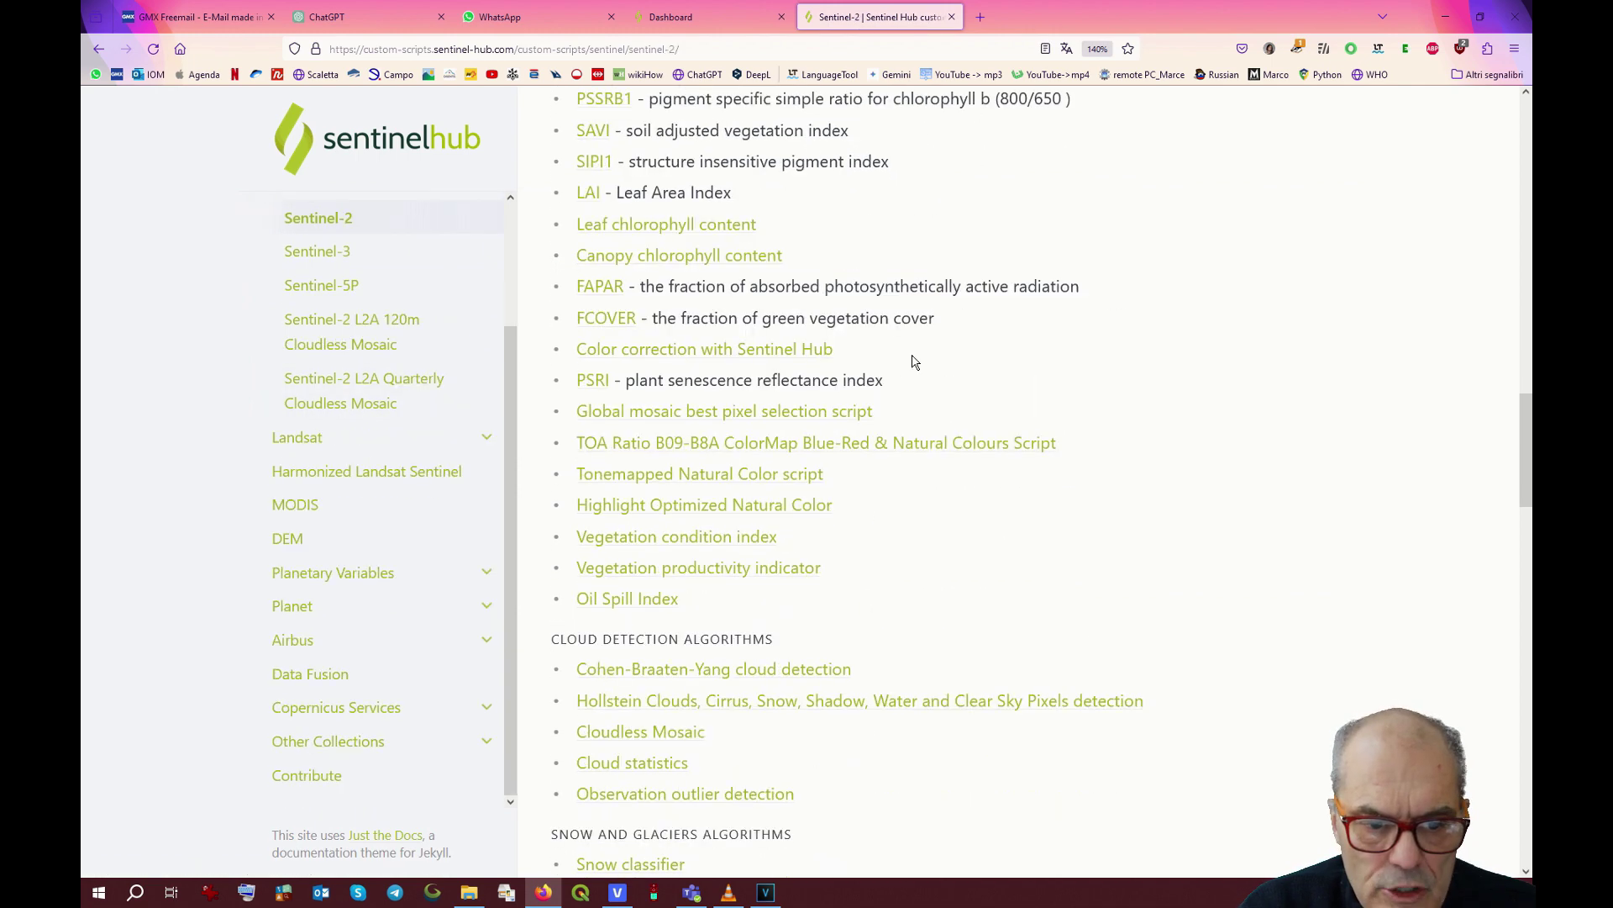
scroll(915, 362, "down", 3)
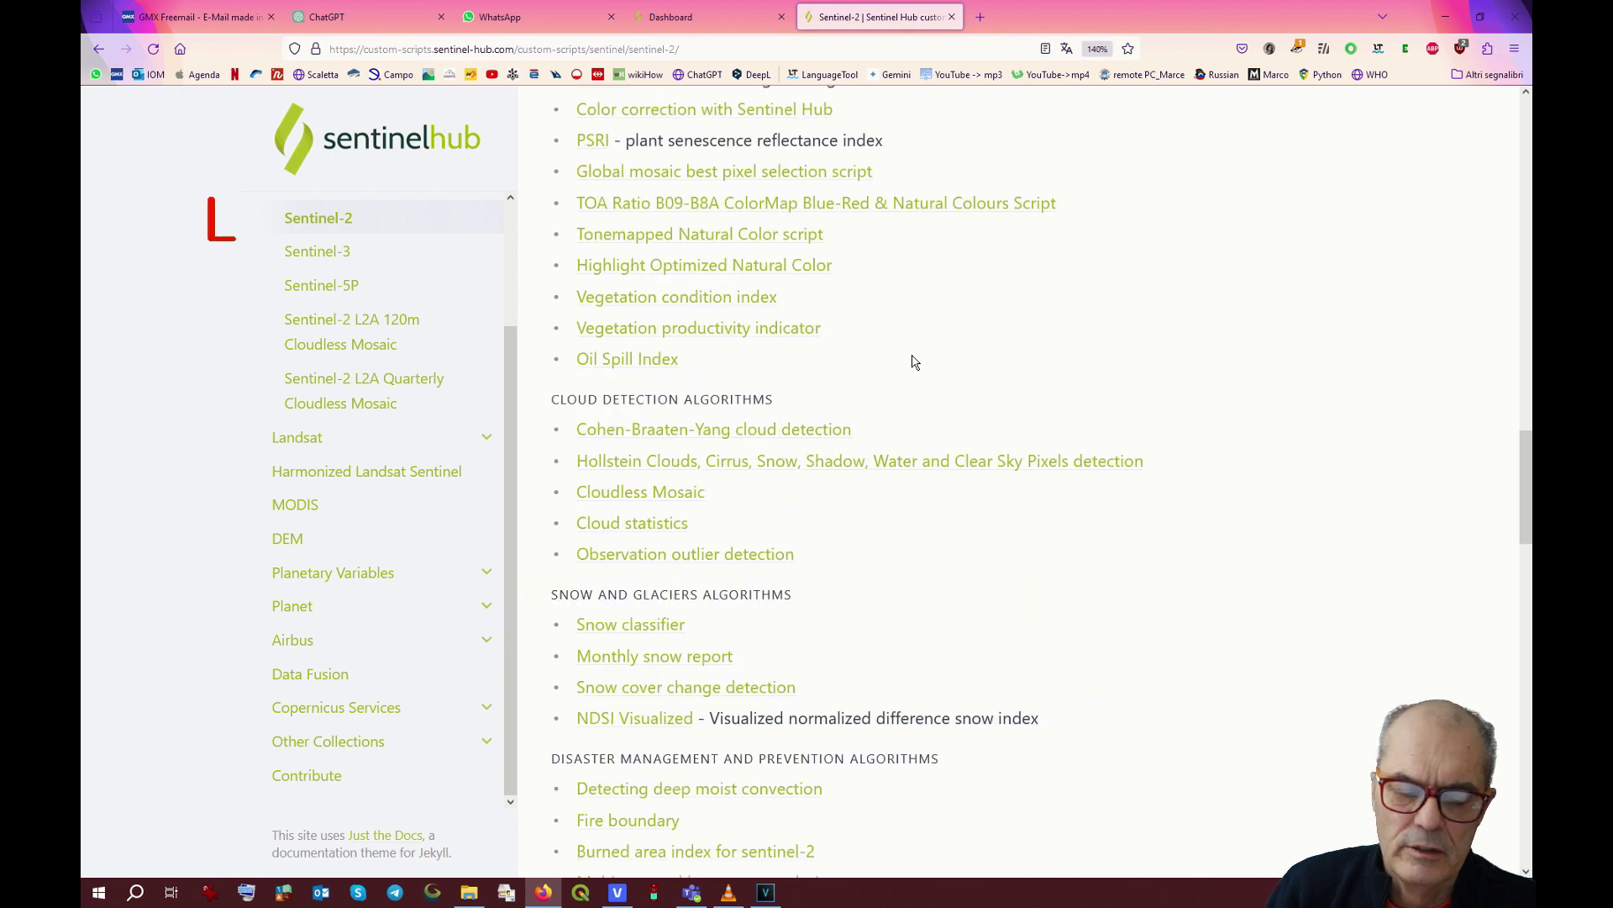
scroll(914, 361, "down", 1)
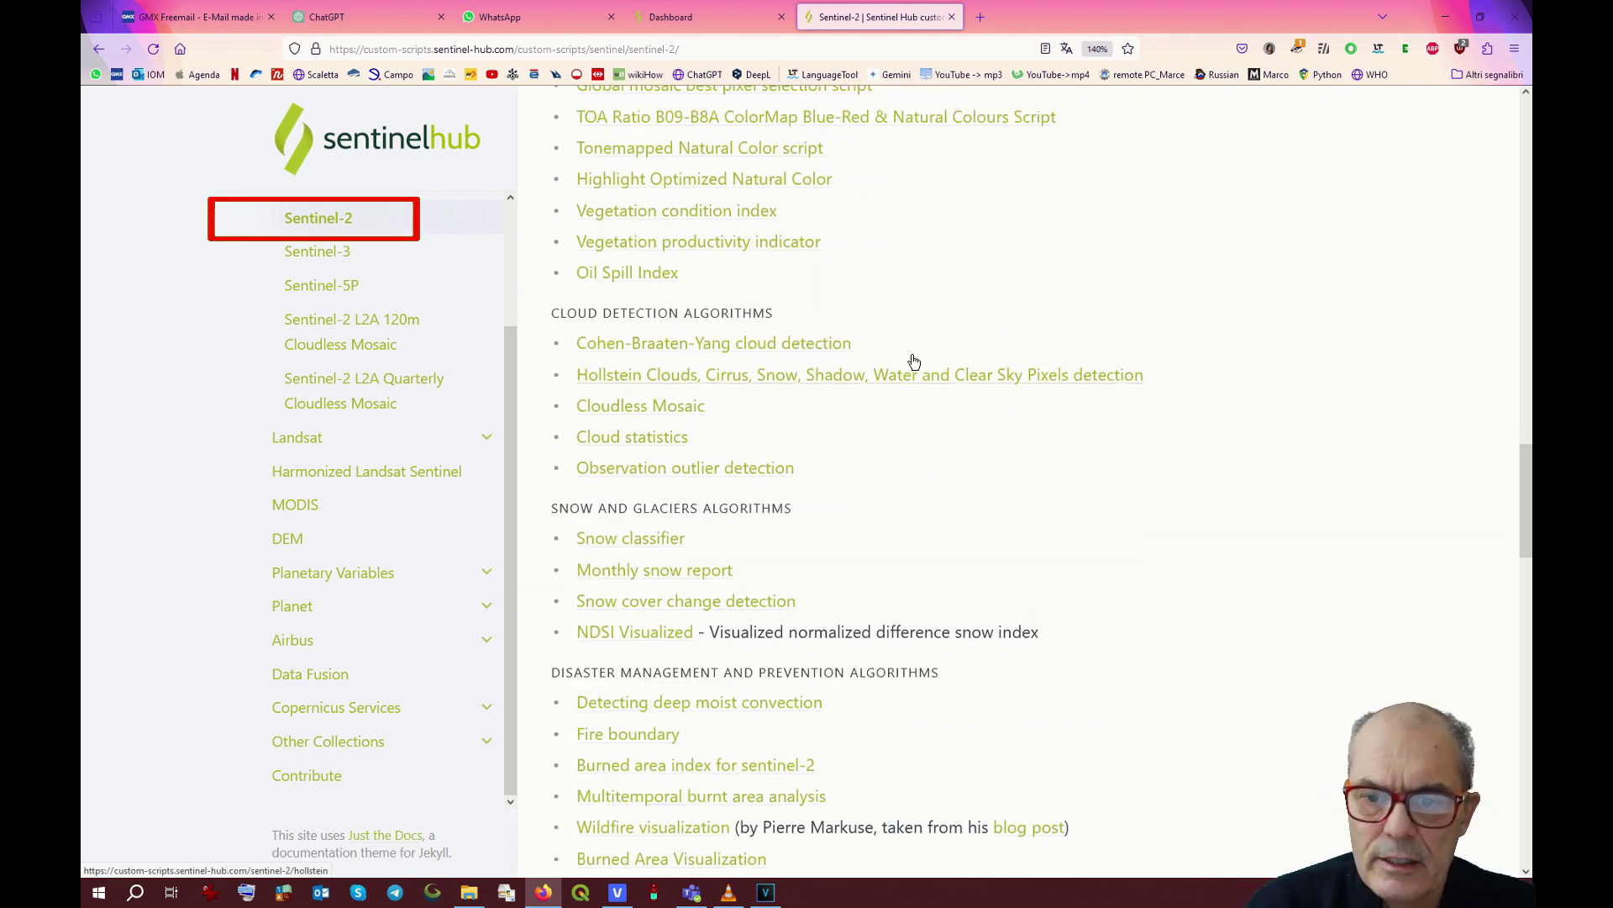
scroll(915, 362, "up", 15)
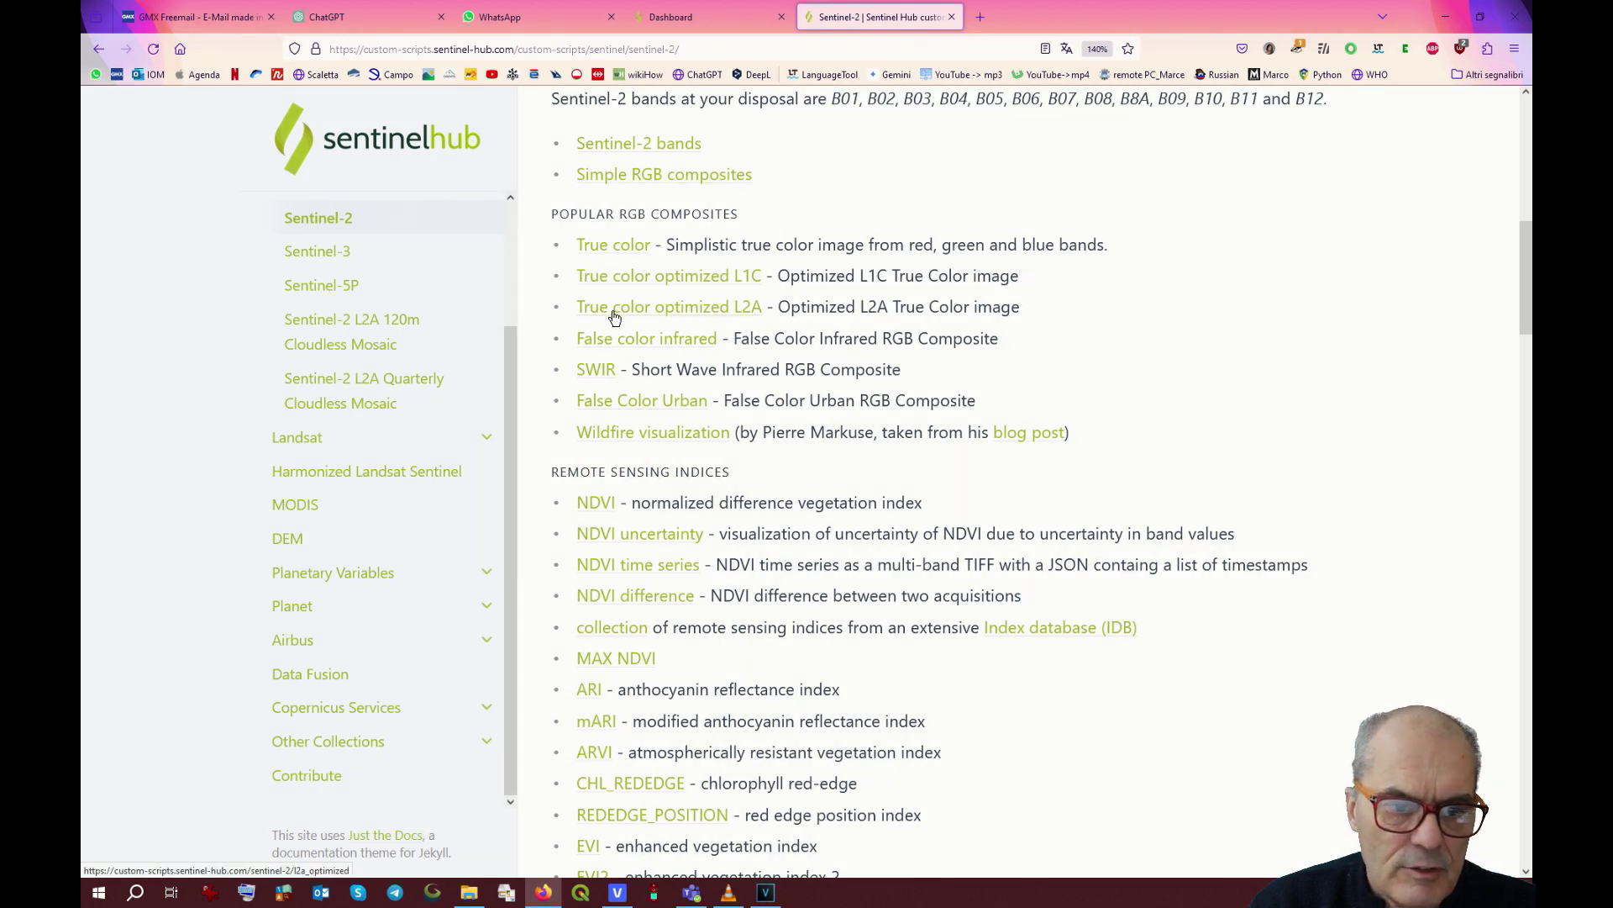
Scroll to the water bodies algorithms and open the Water In Wetlands Index (WIW) script.
scroll(667, 435, "down", 1)
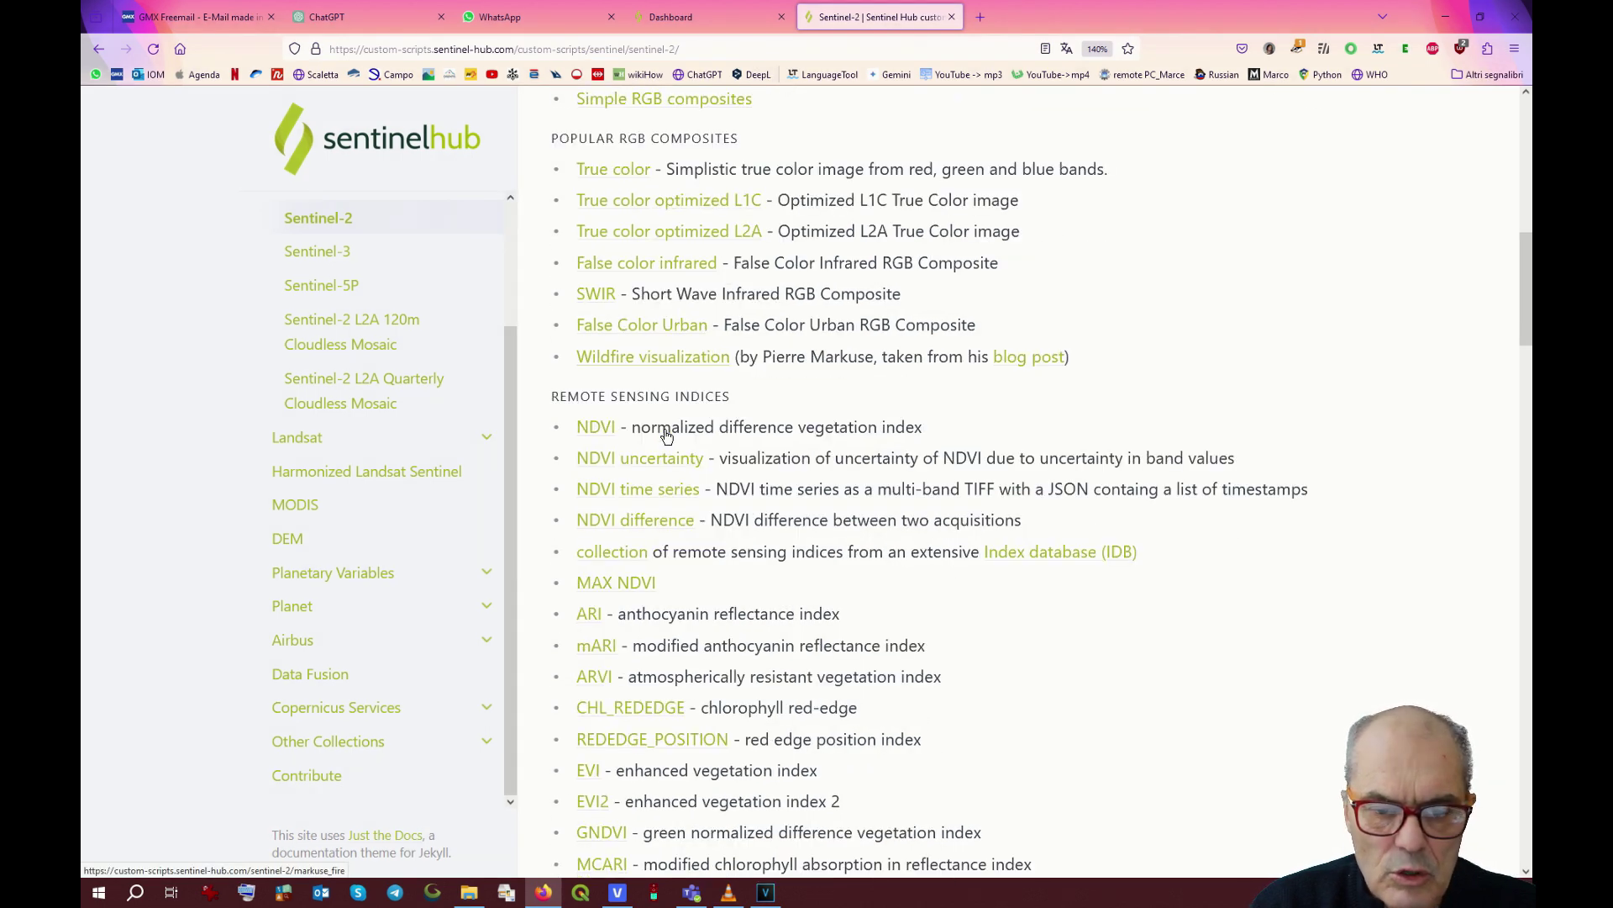
scroll(666, 435, "down", 7)
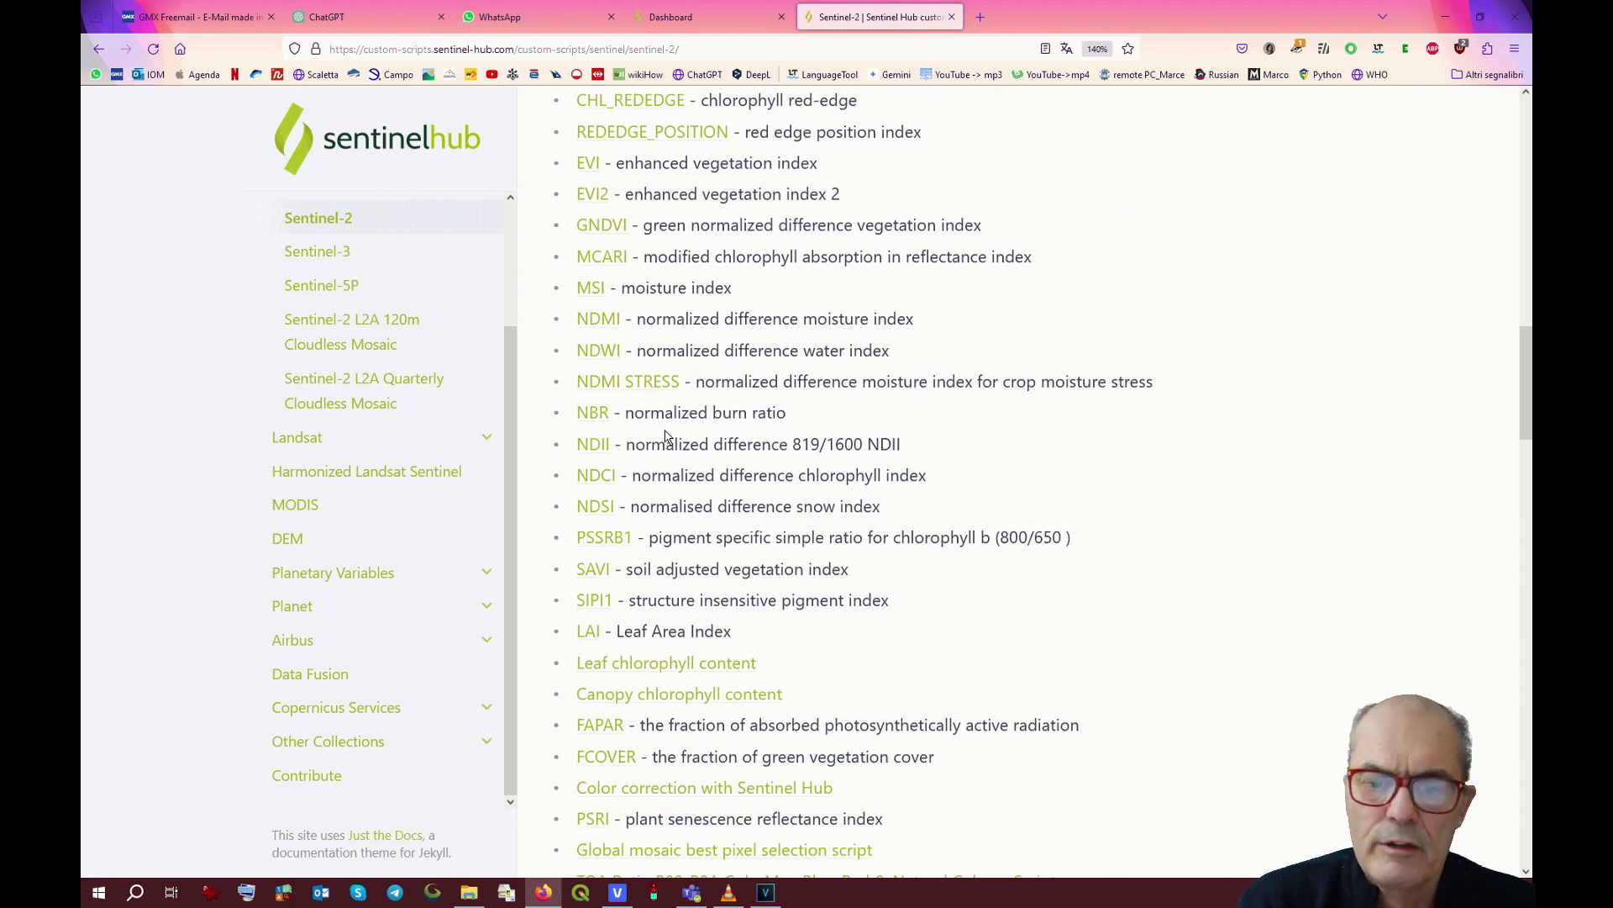
scroll(666, 435, "down", 3)
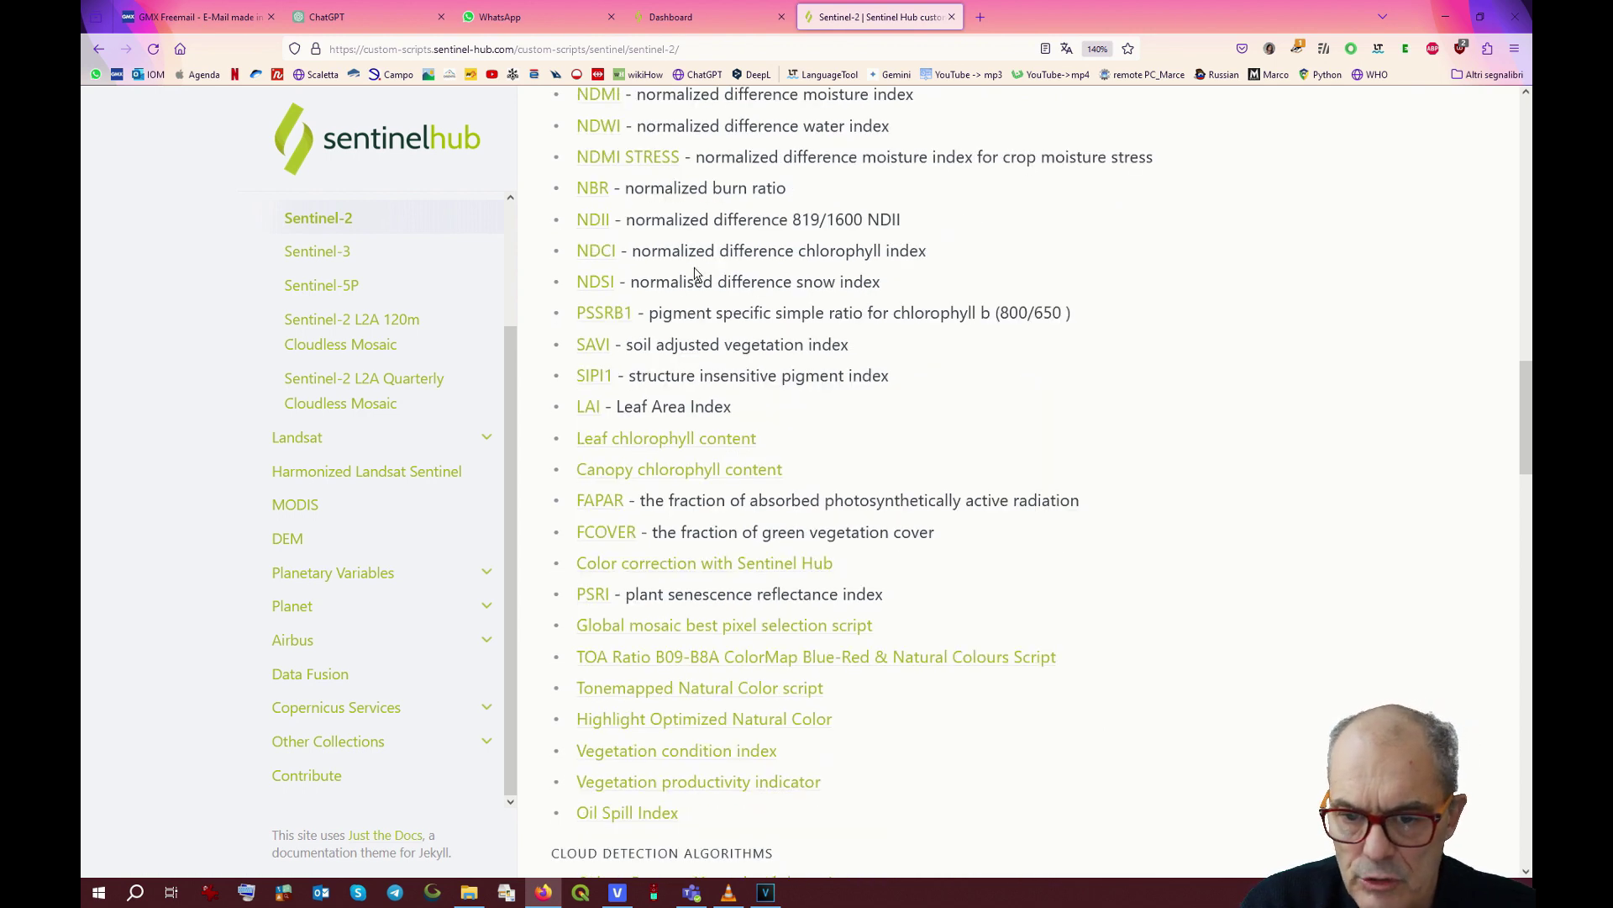
scroll(706, 261, "down", 2)
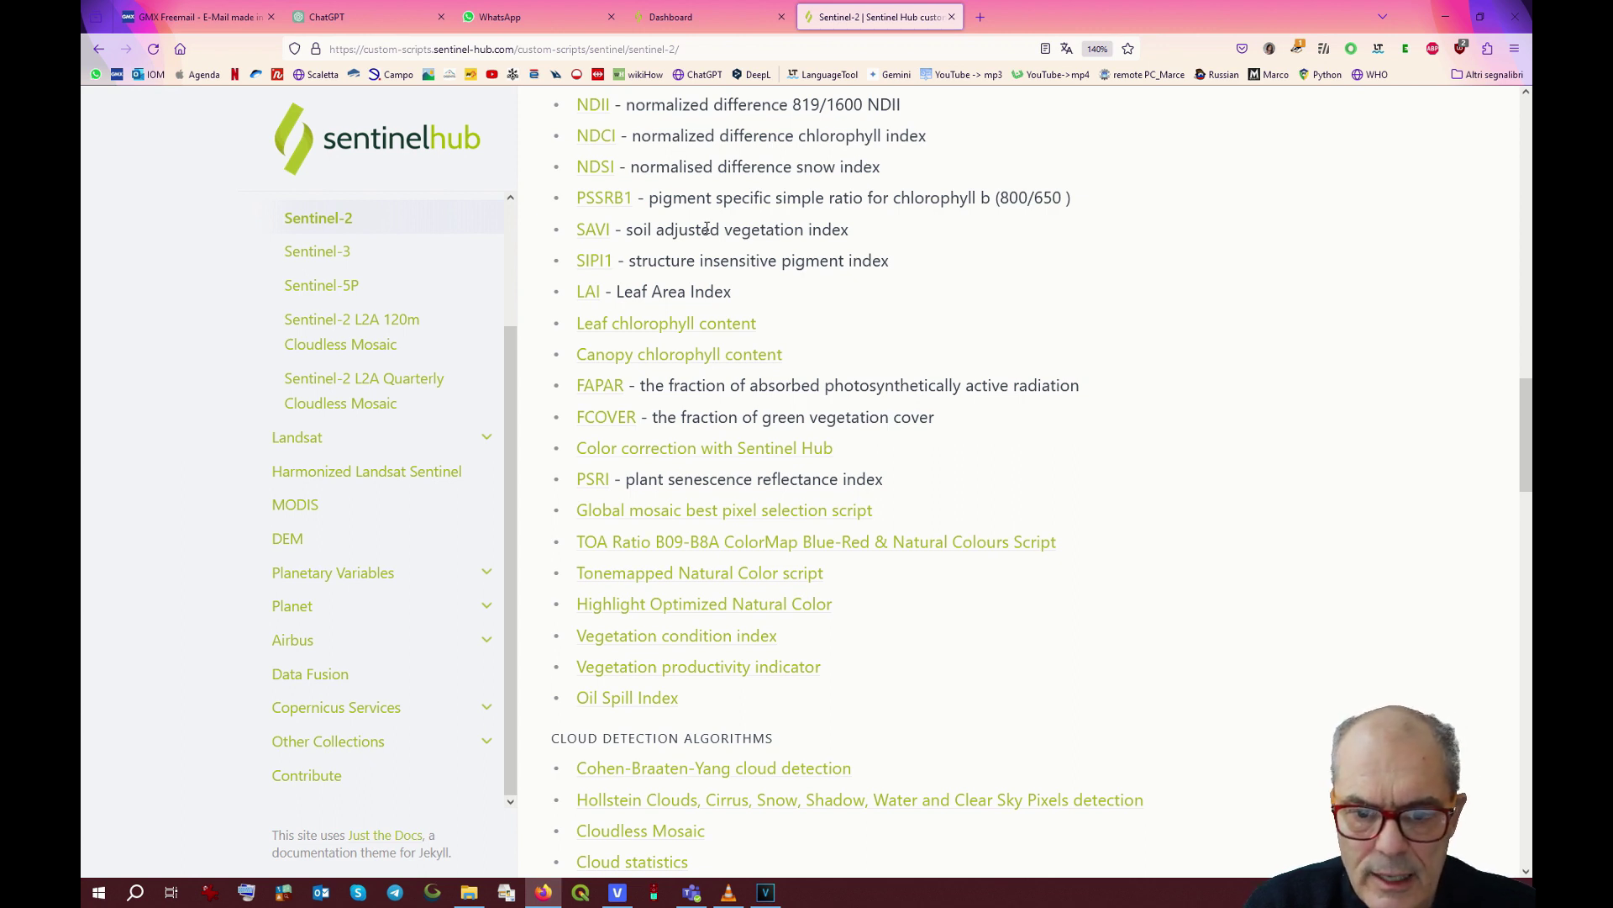
scroll(657, 575, "down", 2)
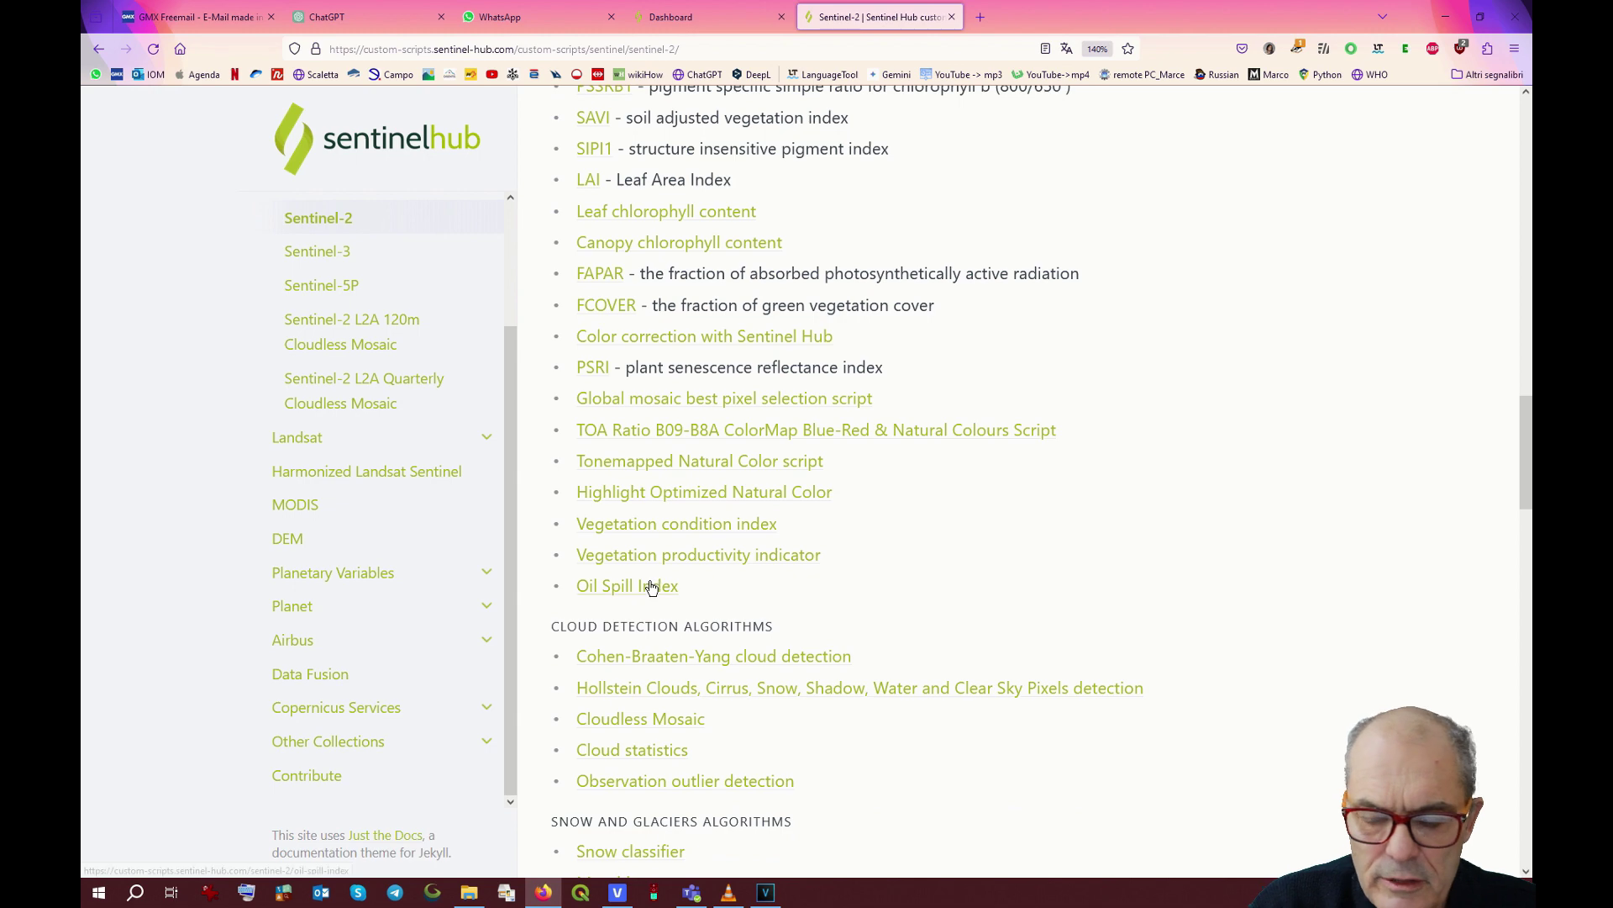
scroll(652, 585, "down", 4)
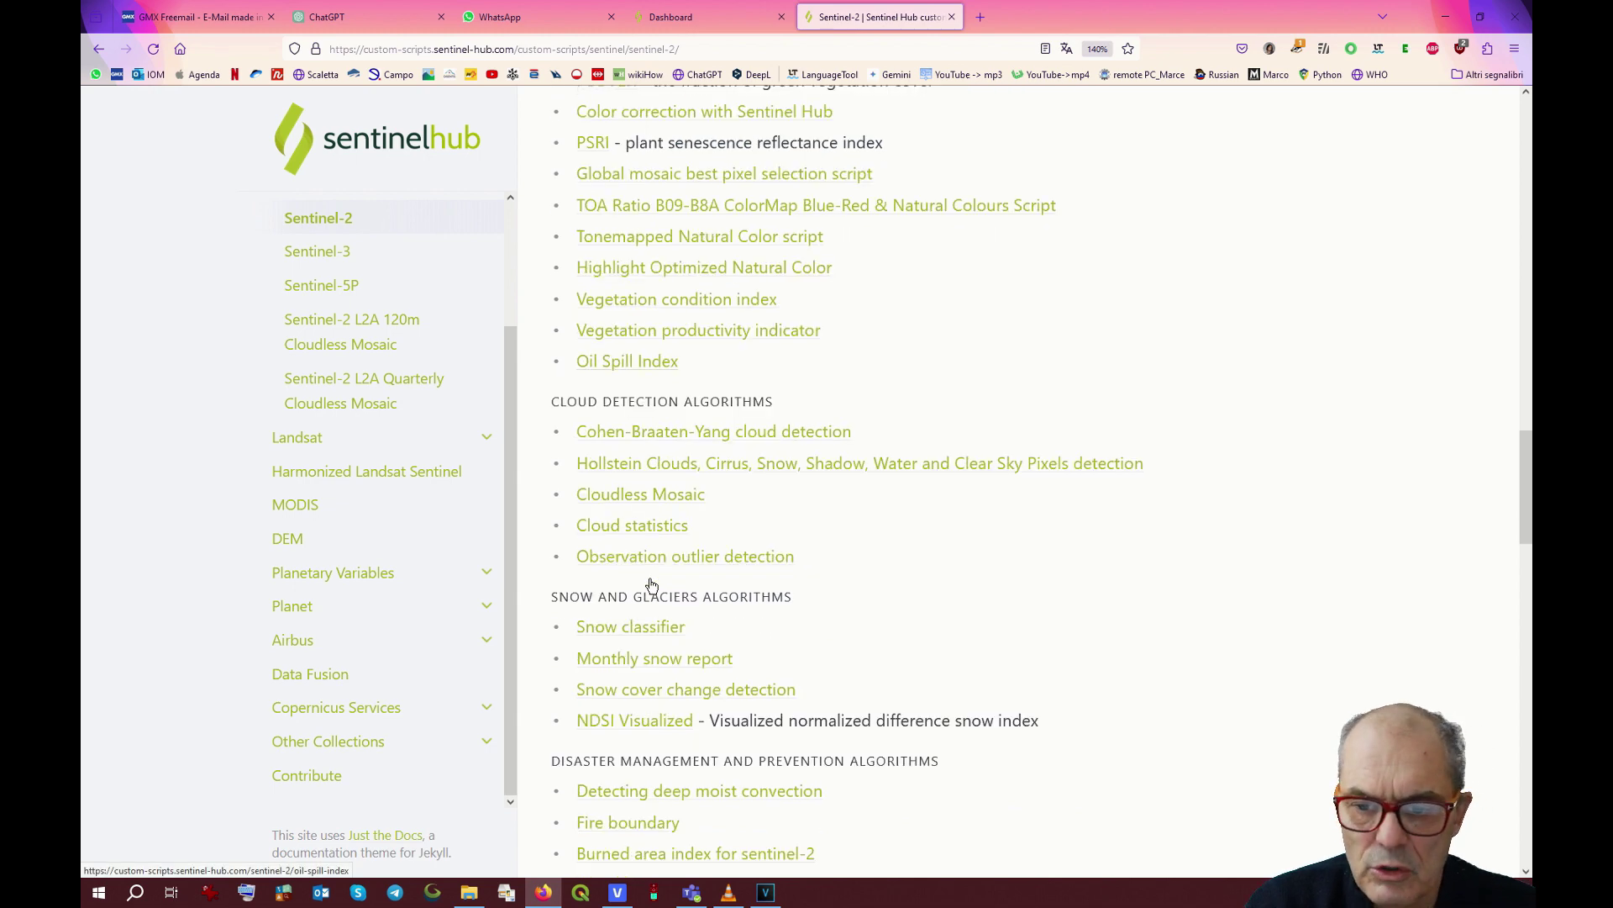
scroll(652, 446, "down", 6)
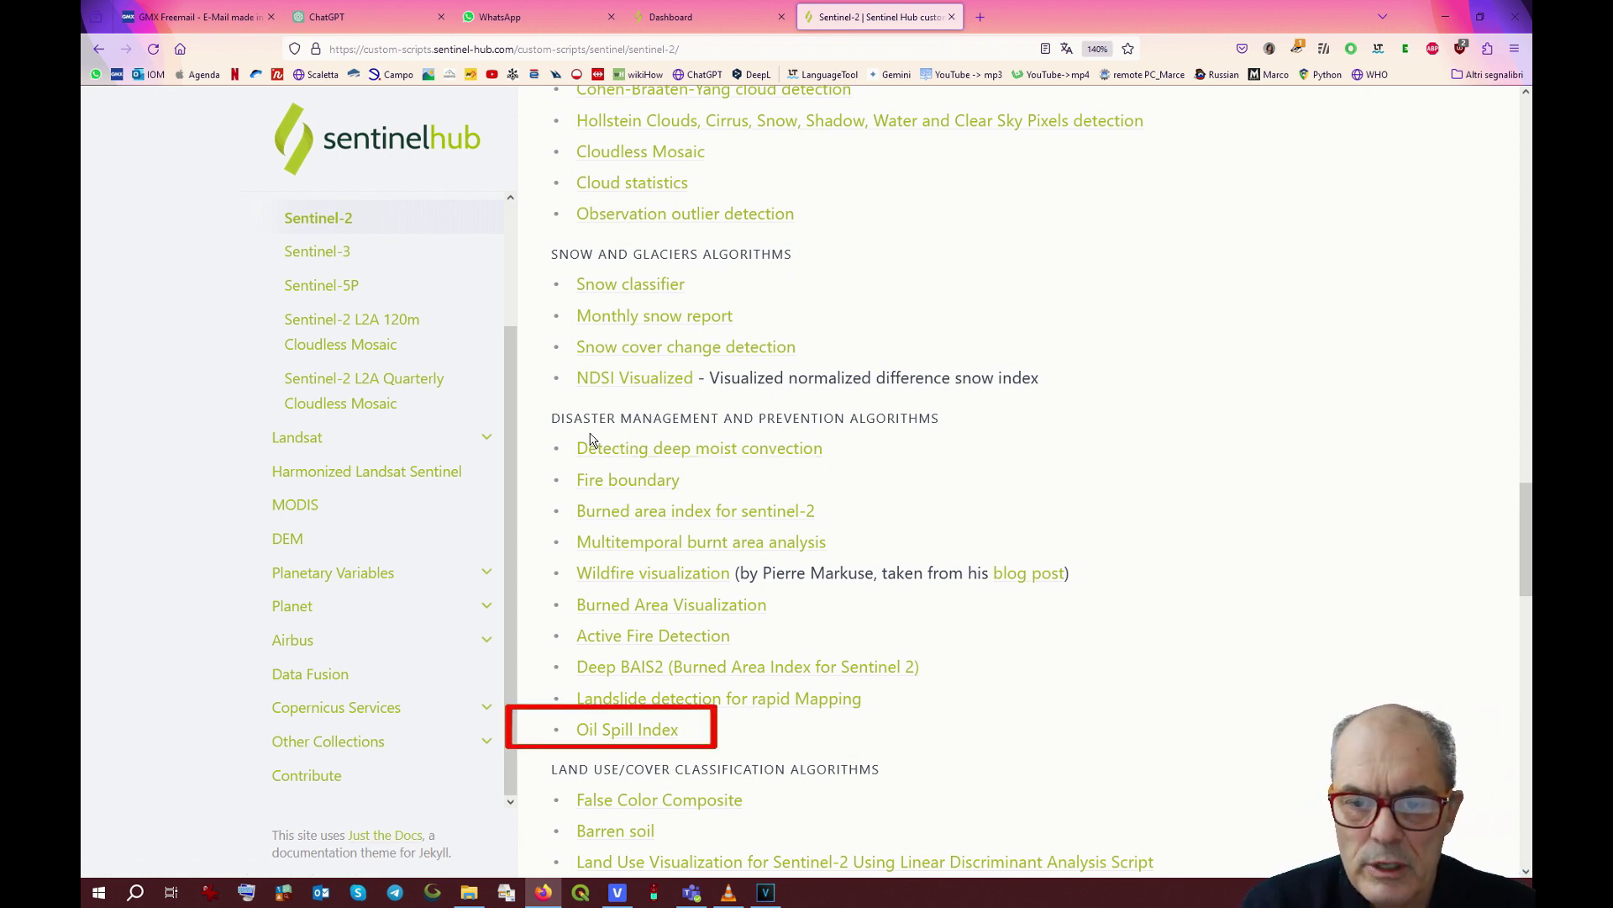
scroll(750, 435, "down", 1)
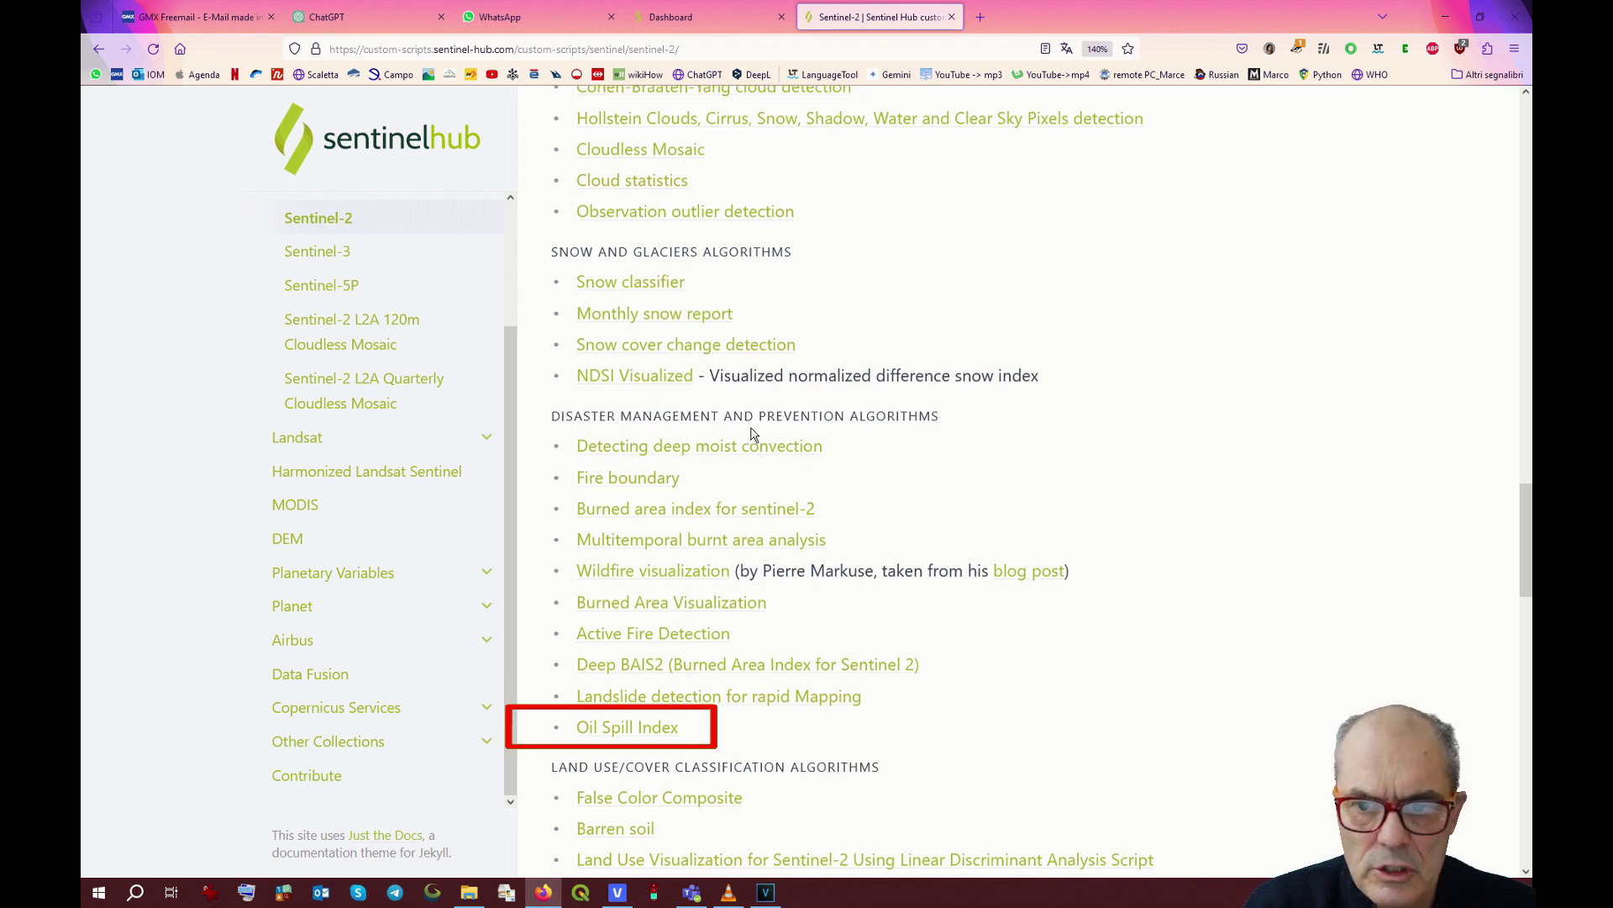
scroll(739, 433, "down", 2)
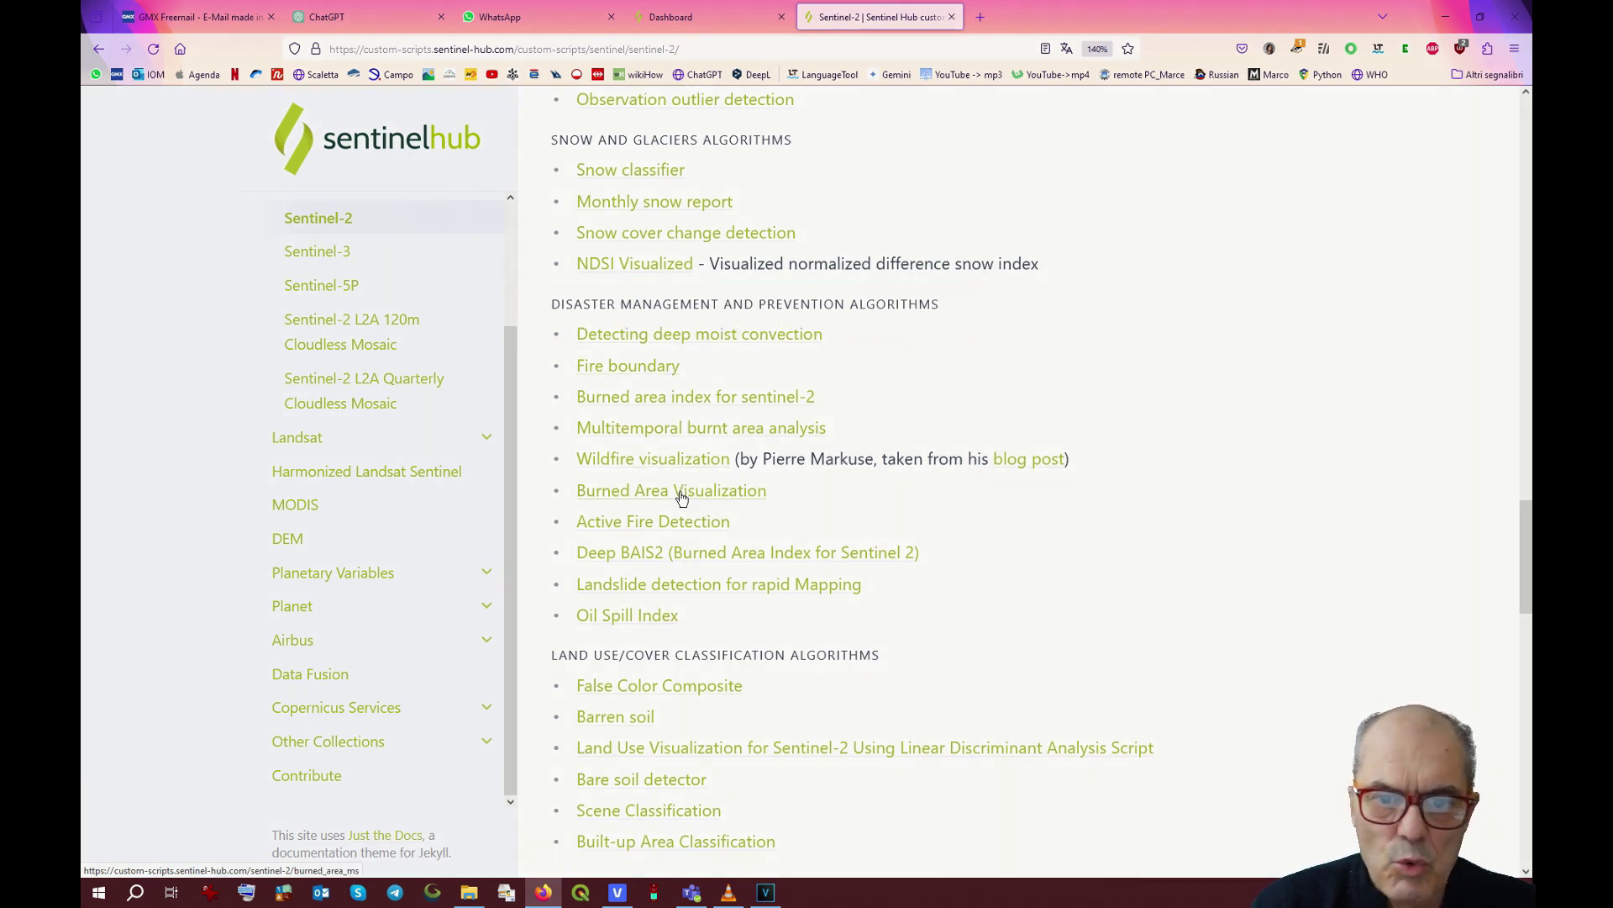
scroll(673, 588, "down", 8)
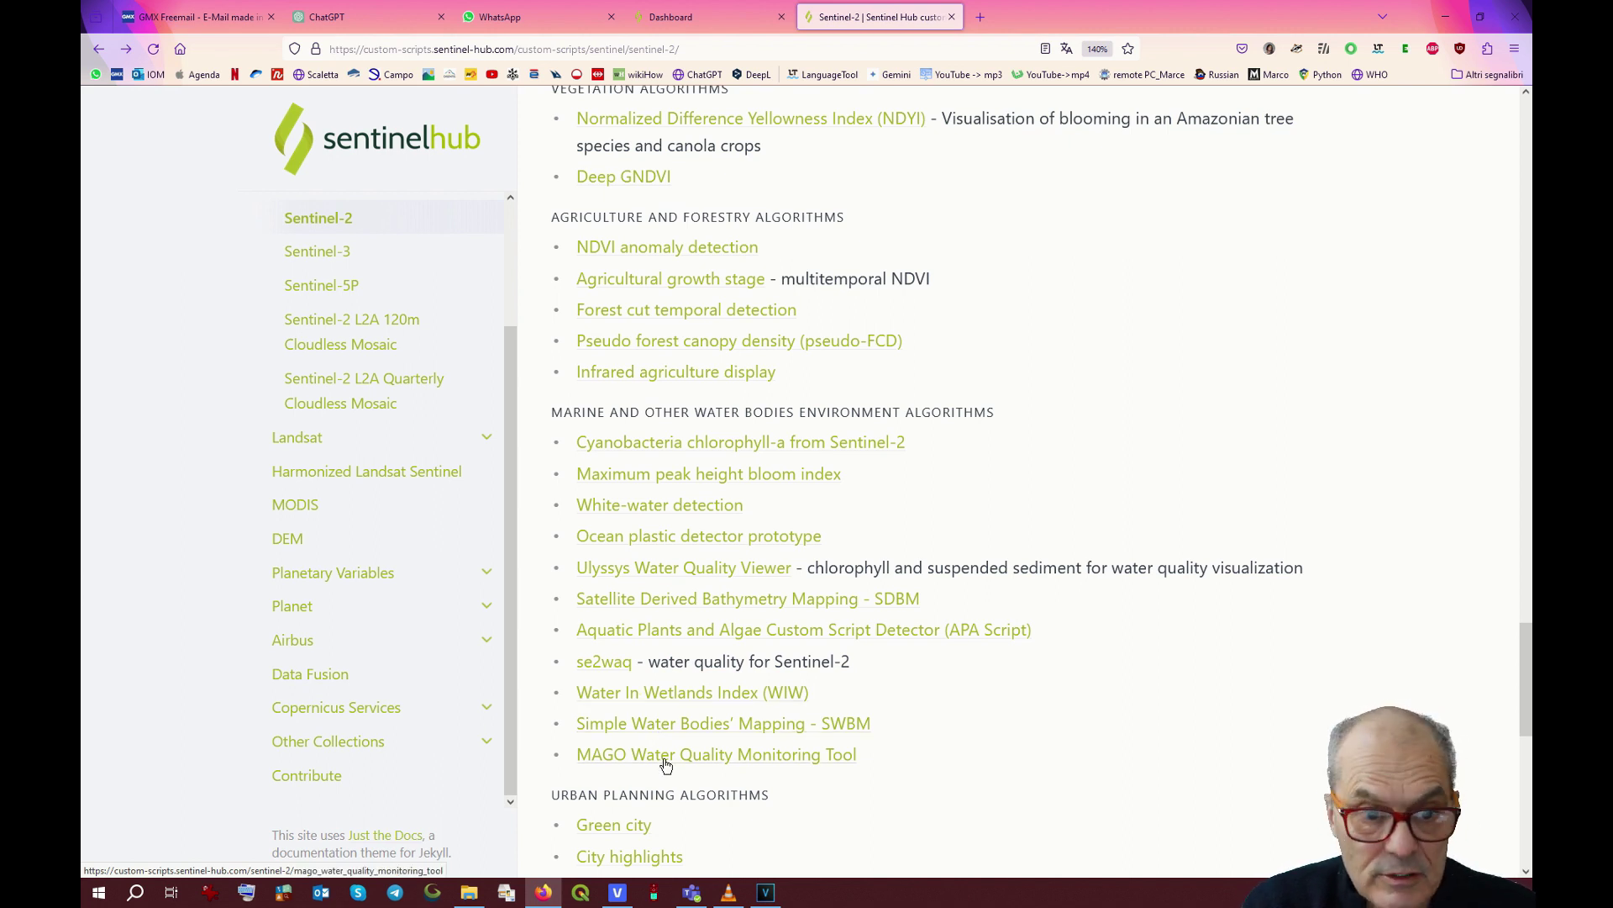
left_click(666, 696)
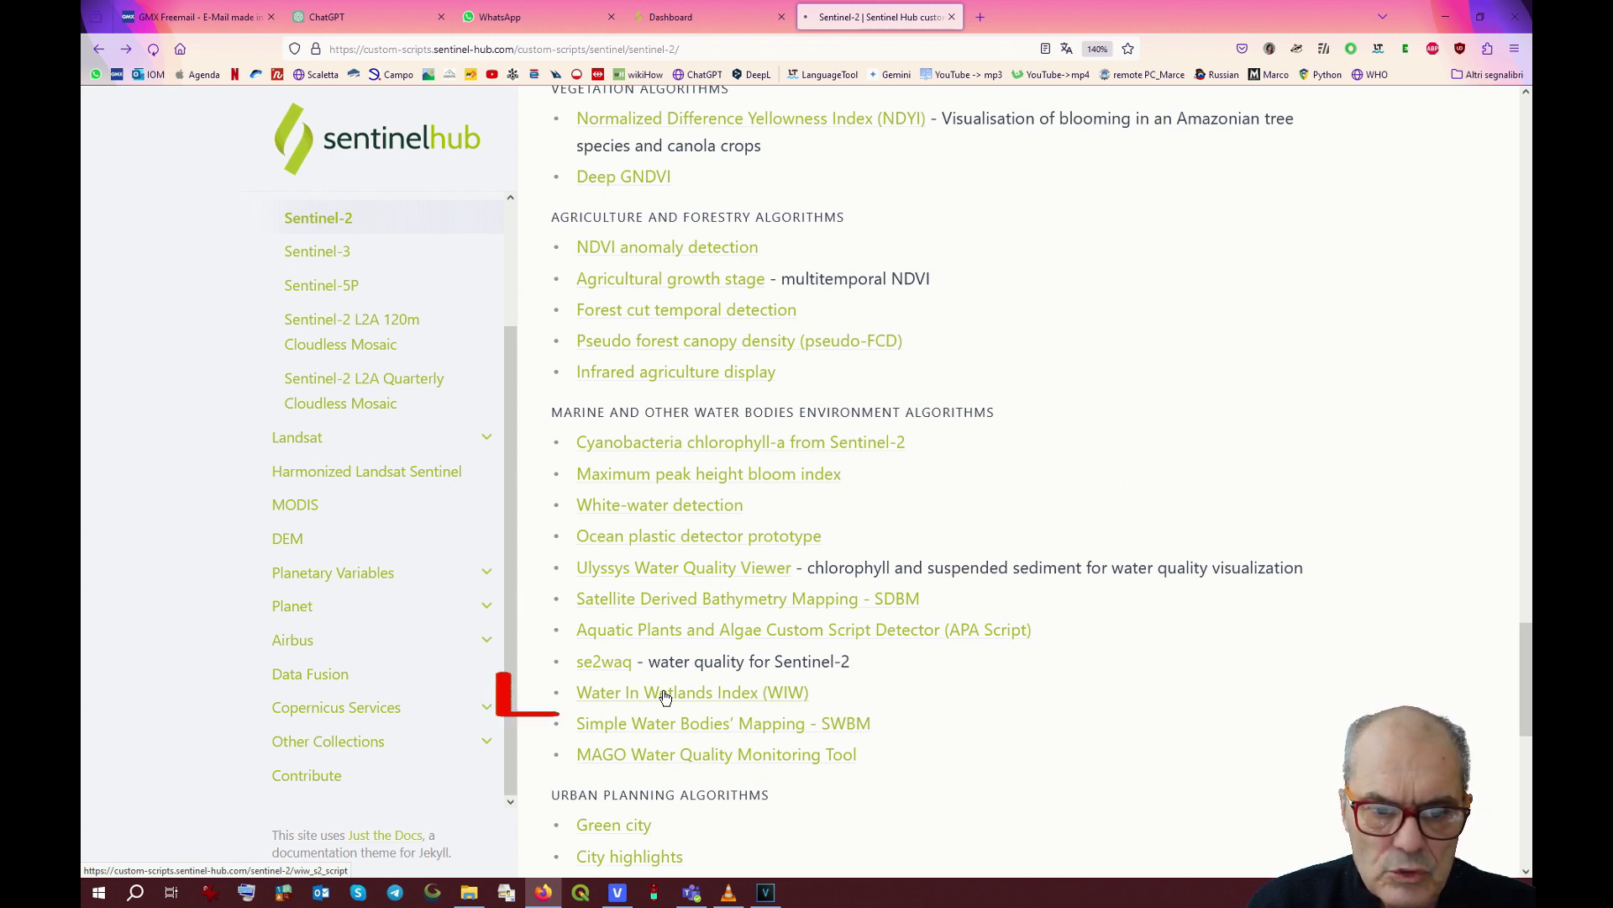
left_click(665, 697)
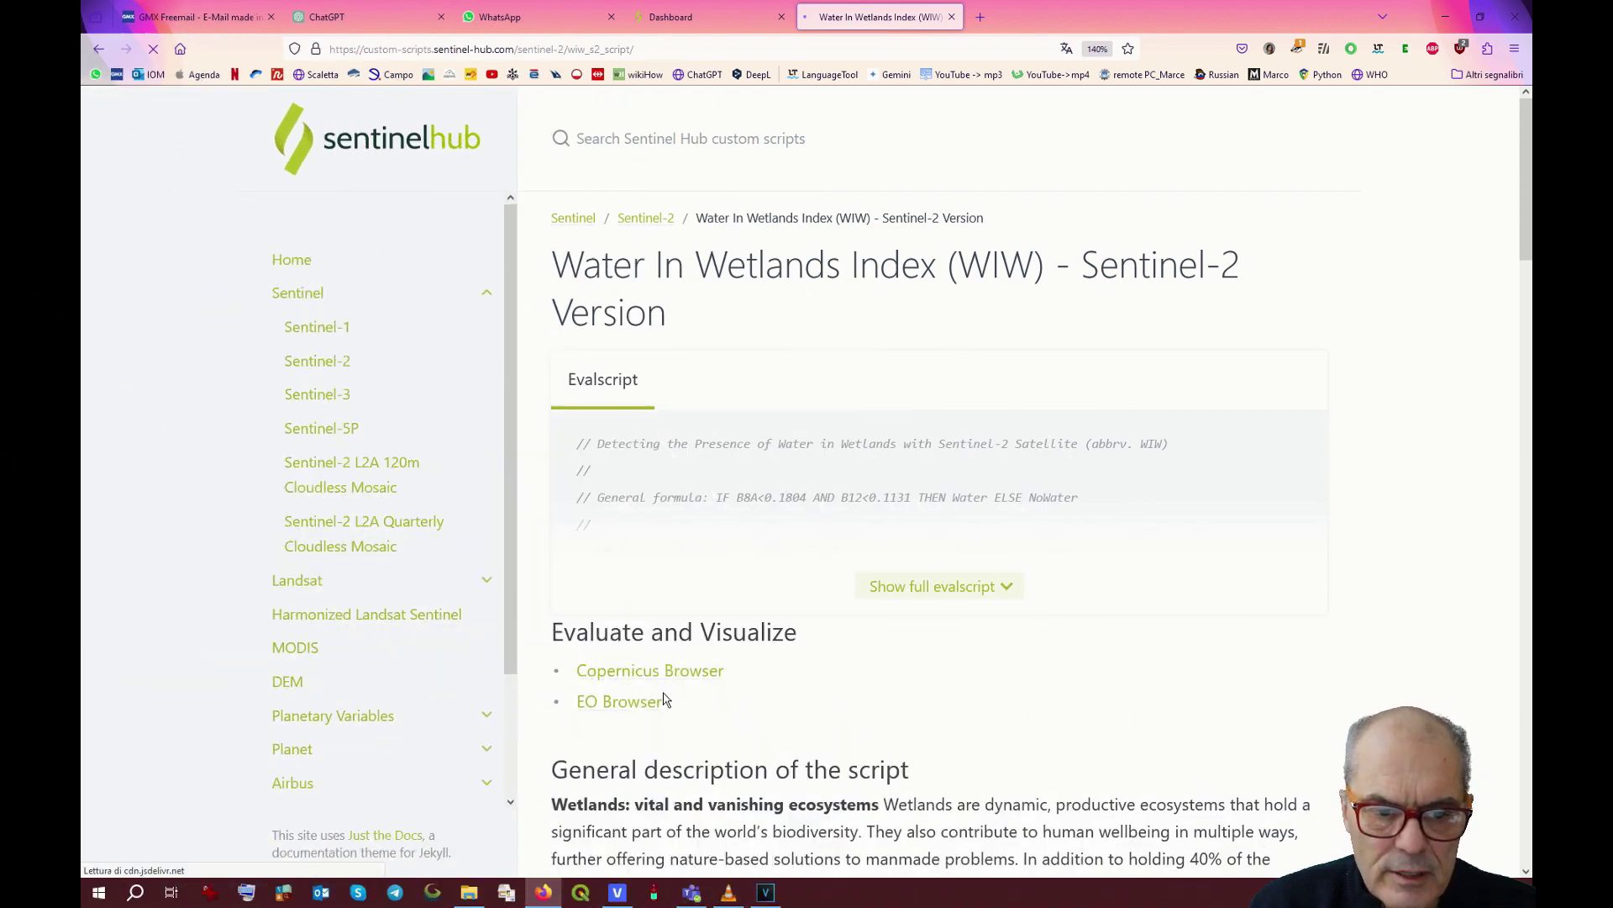
scroll(668, 673, "down", 10)
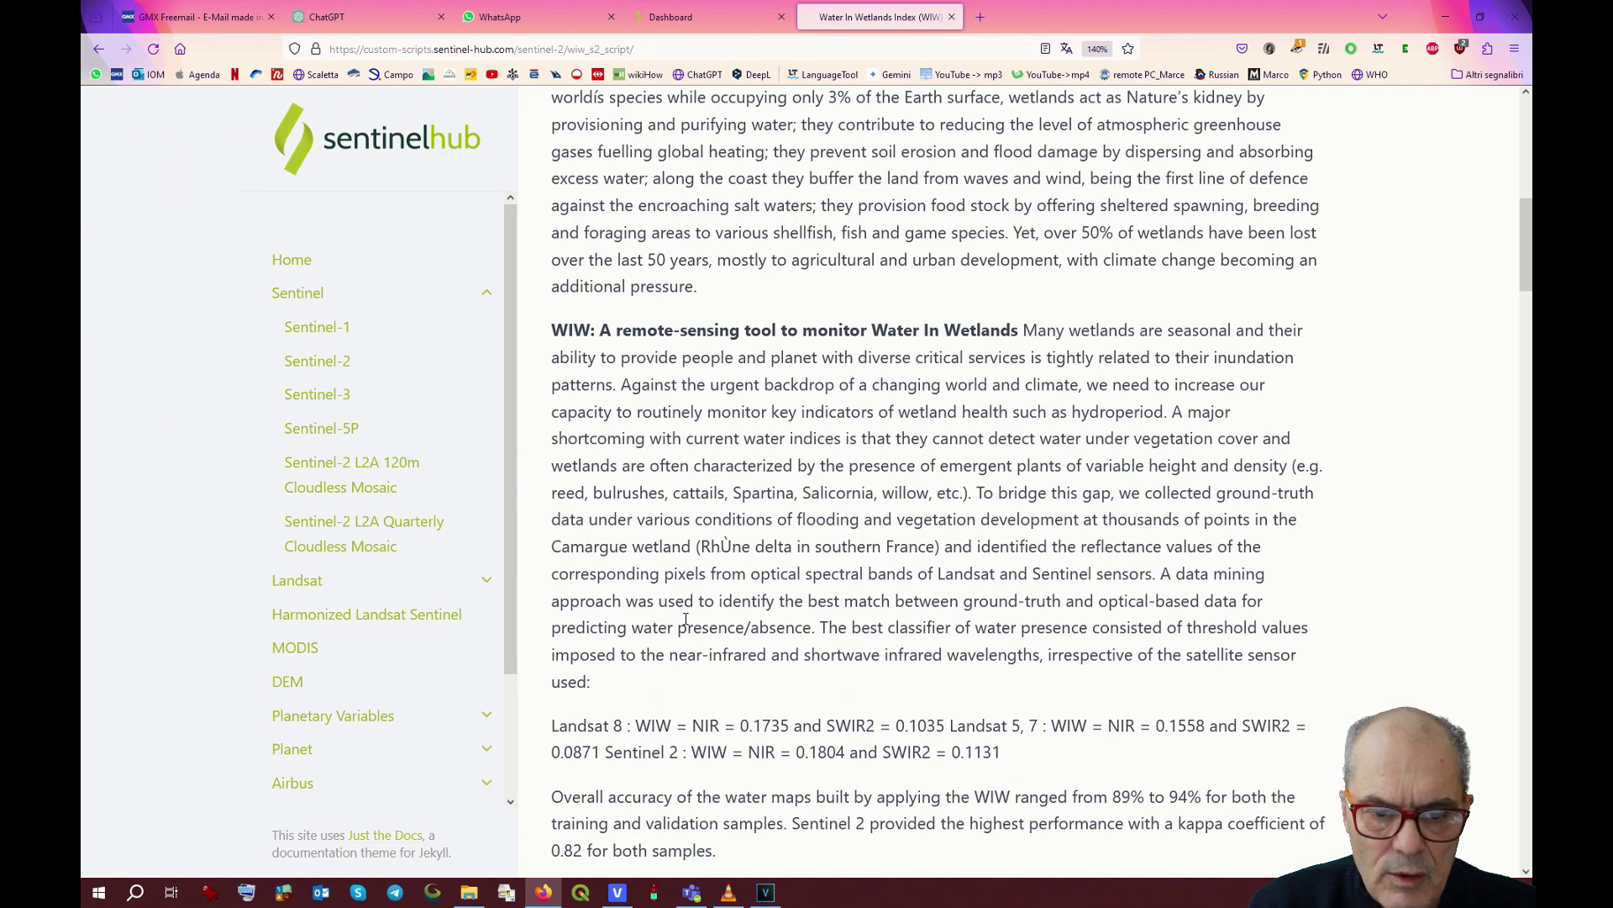
scroll(686, 619, "up", 4)
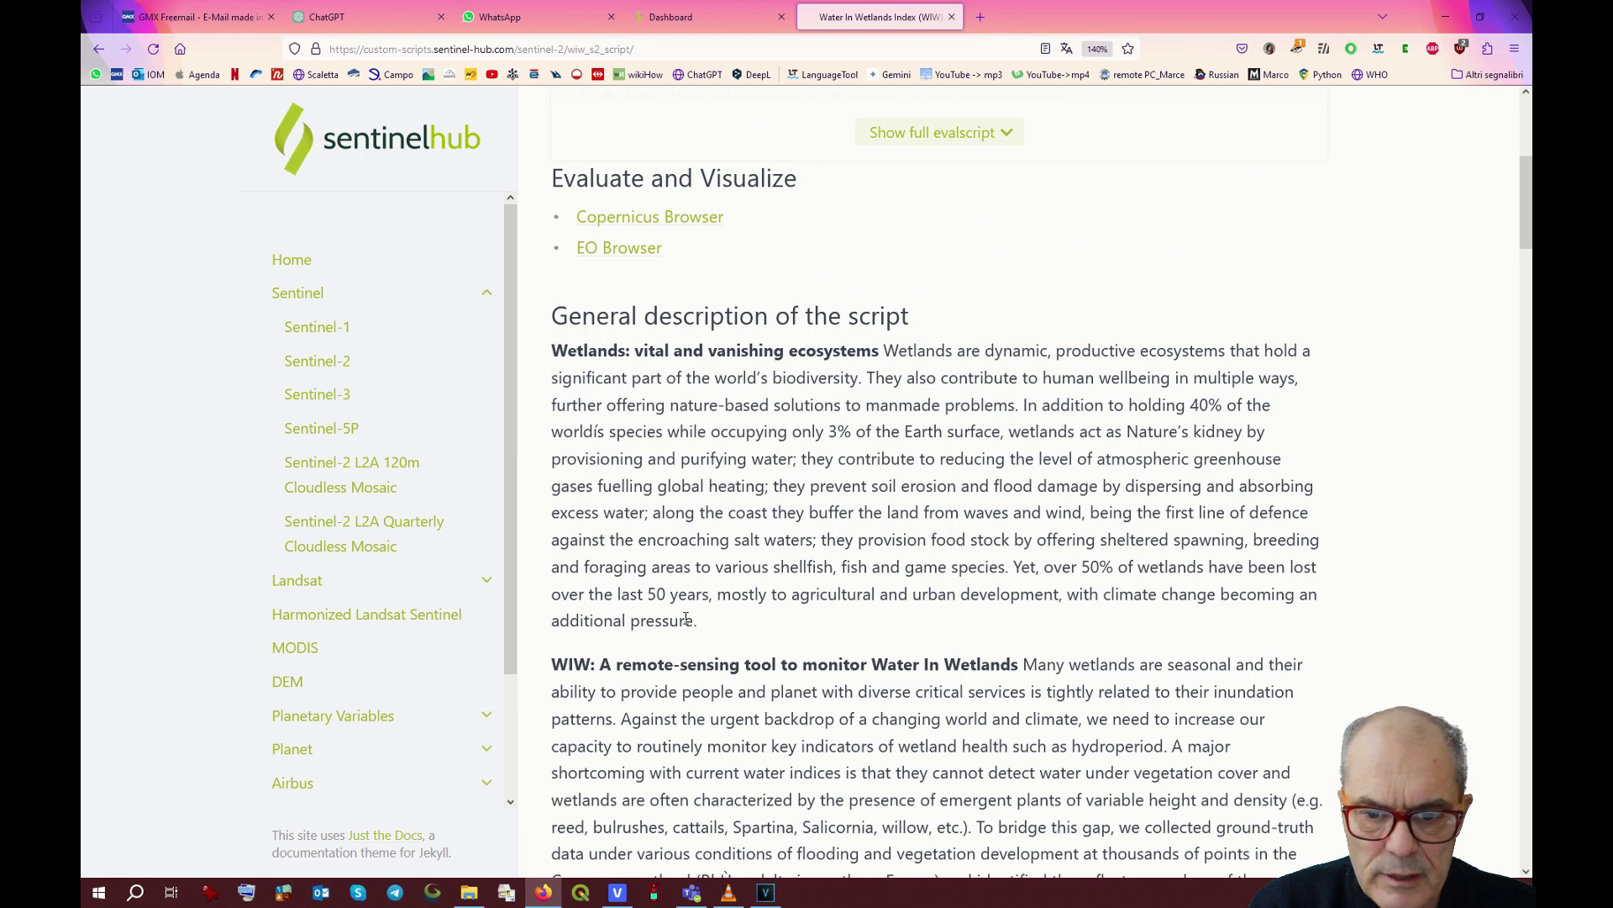
scroll(686, 619, "down", 10)
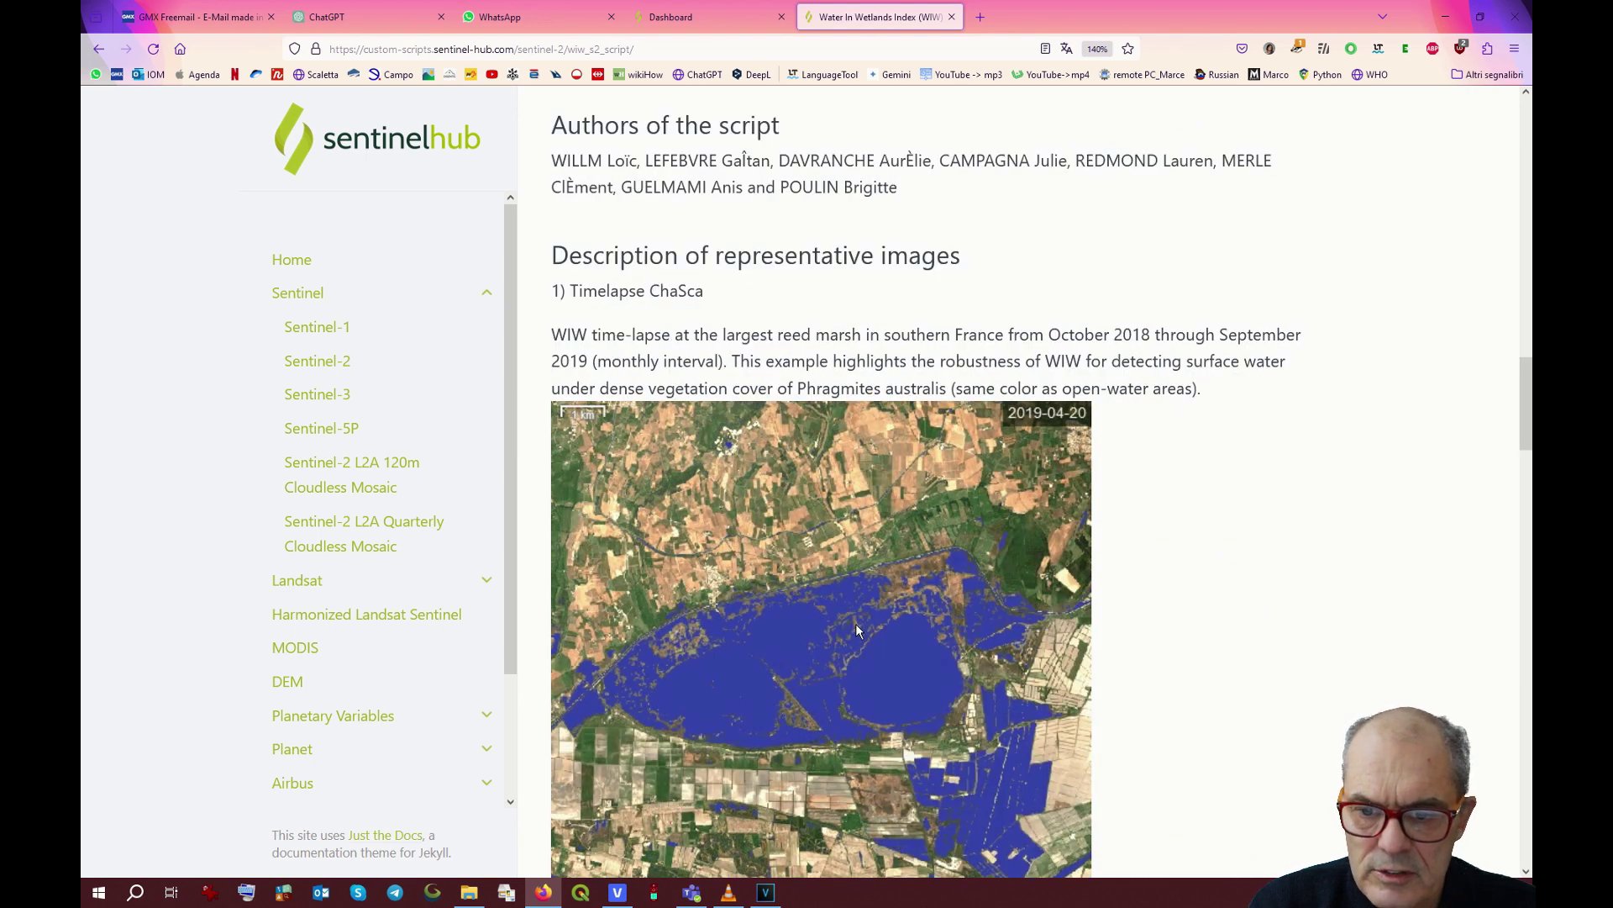
scroll(750, 595, "down", 1)
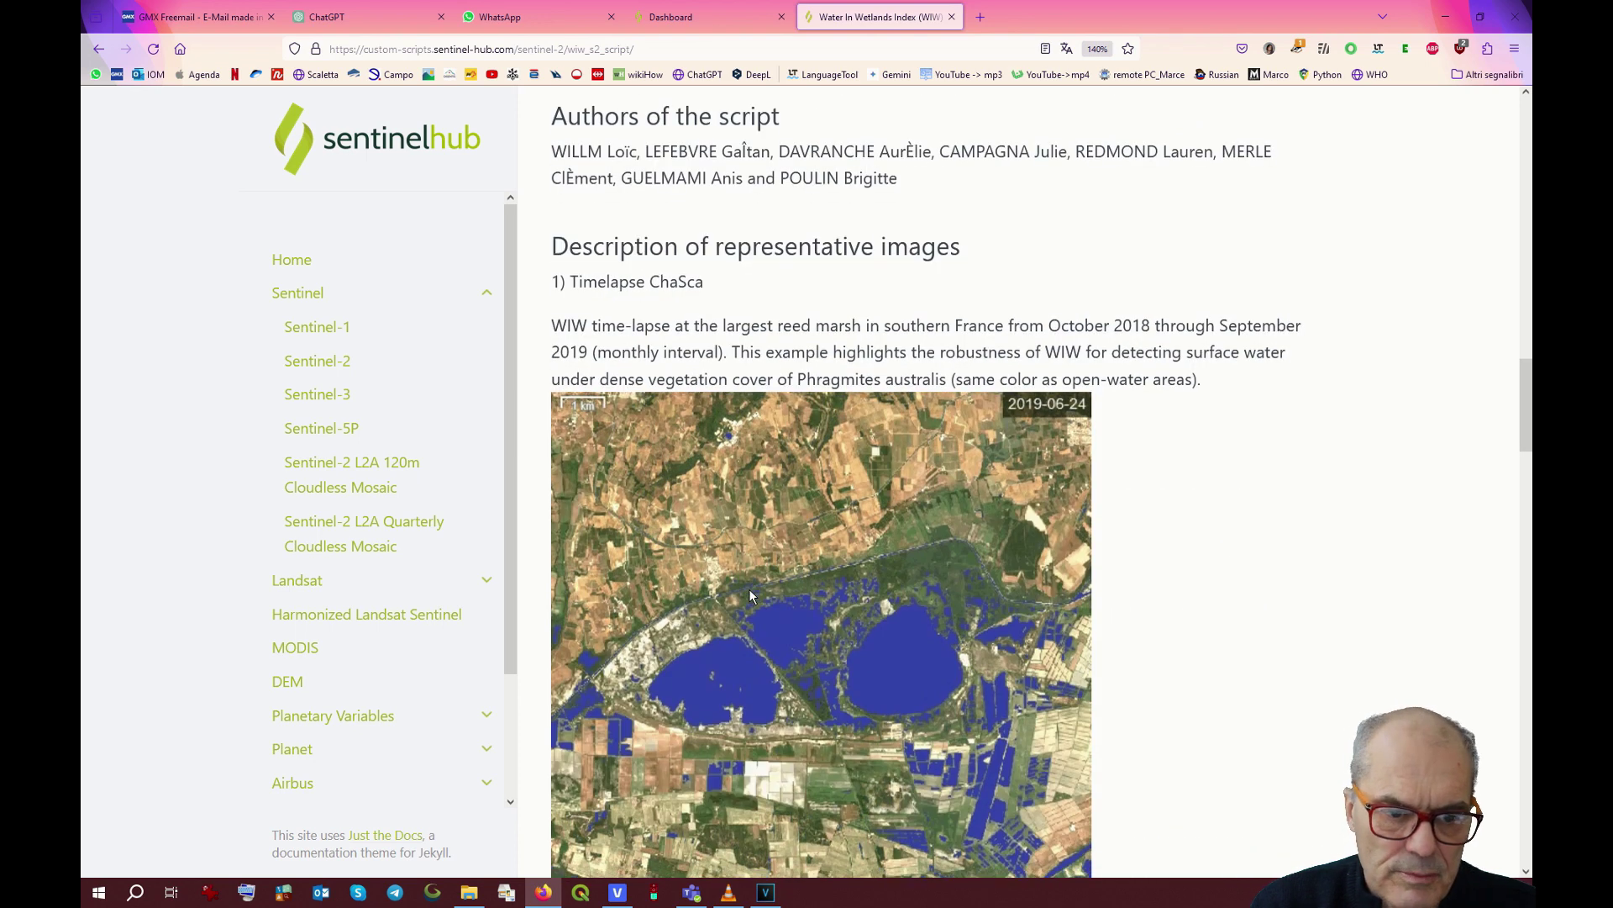
scroll(750, 595, "down", 4)
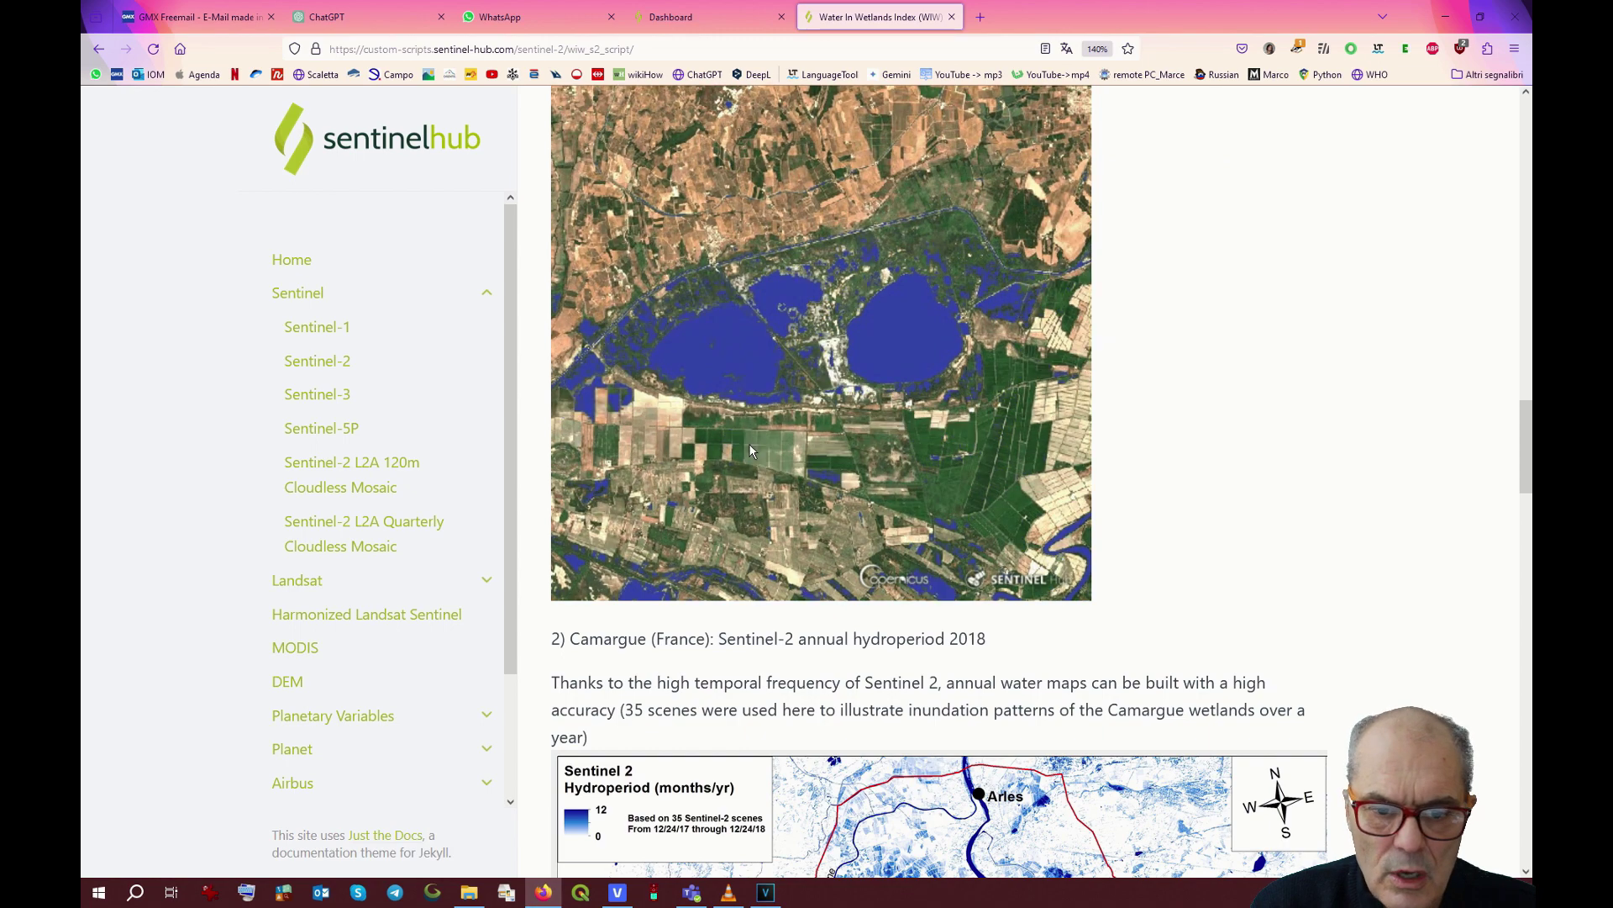
scroll(749, 449, "up", 1)
scroll(749, 449, "down", 3)
scroll(751, 451, "down", 4)
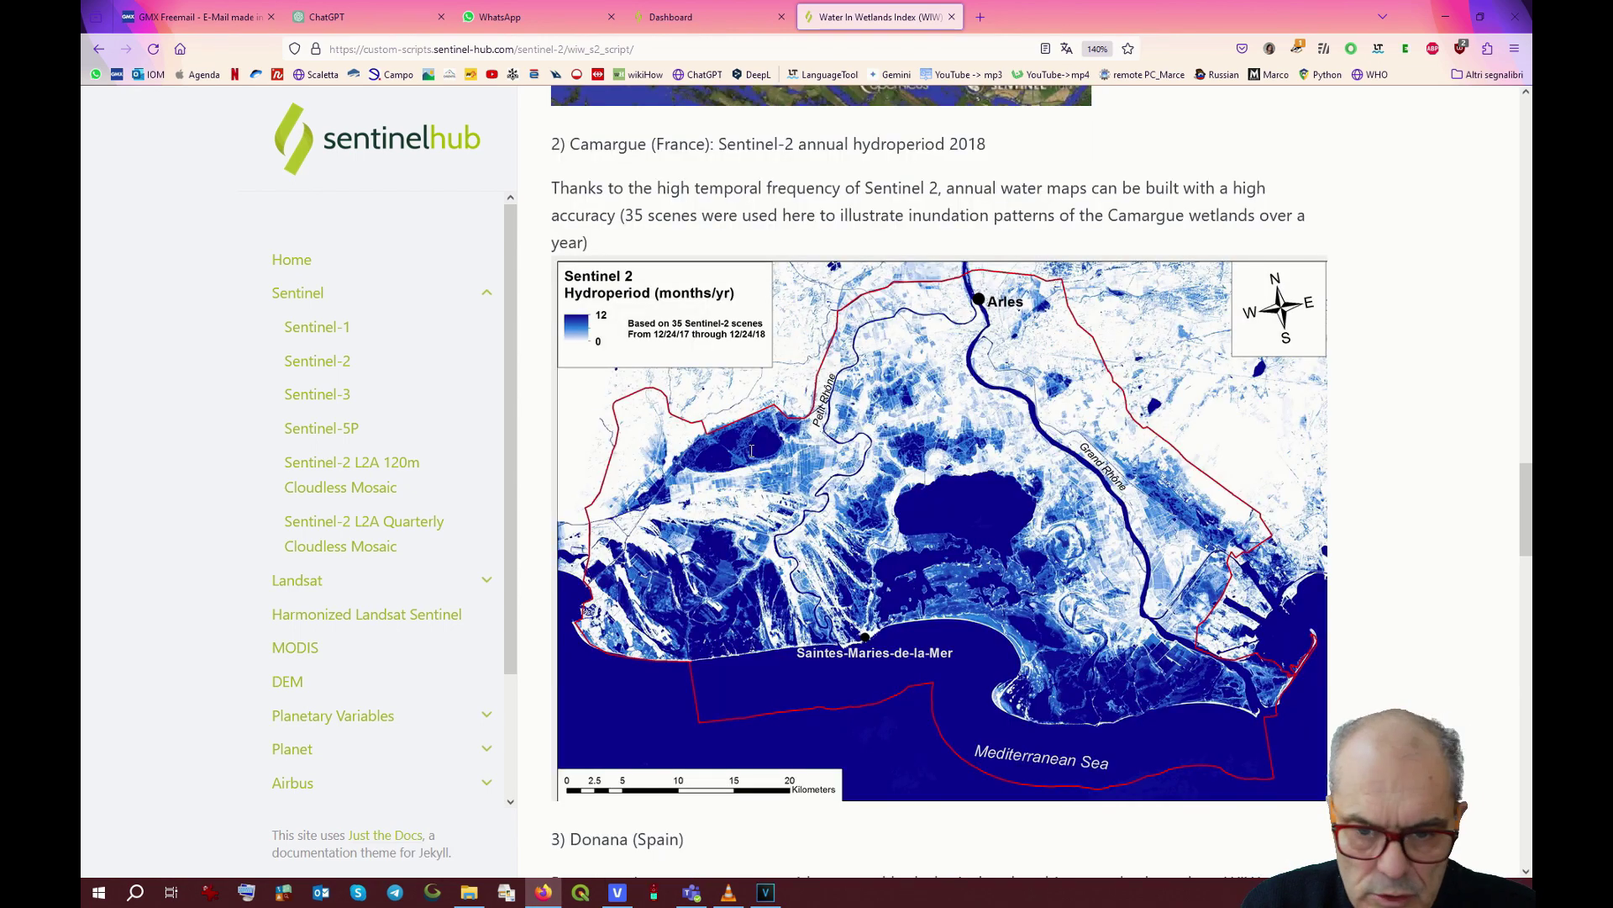
scroll(750, 456, "down", 3)
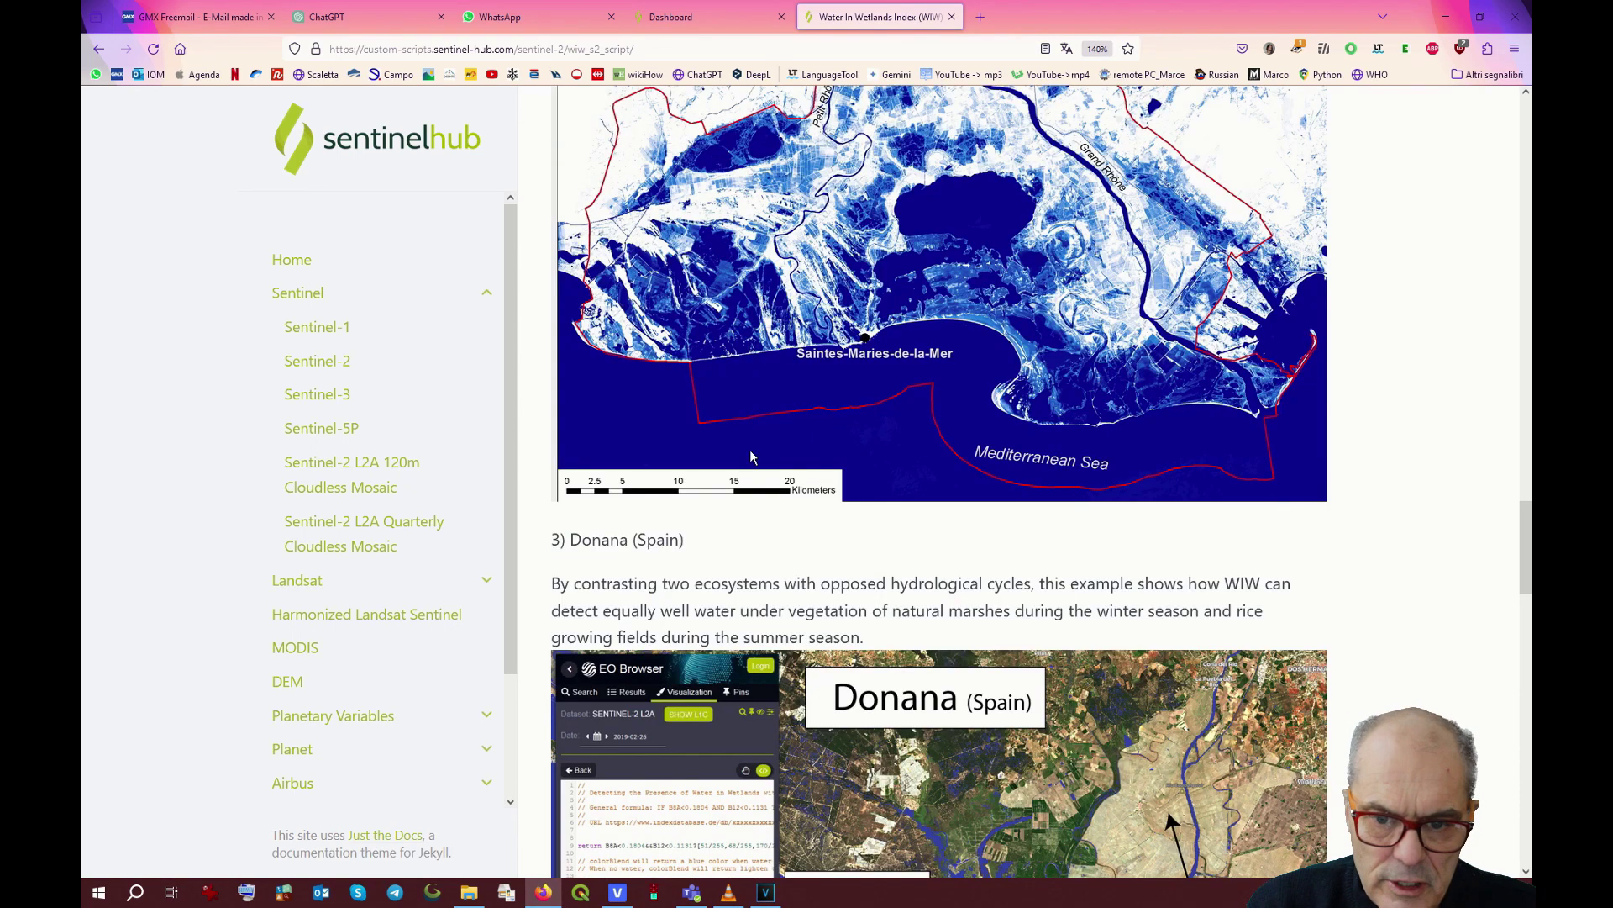
scroll(750, 457, "down", 7)
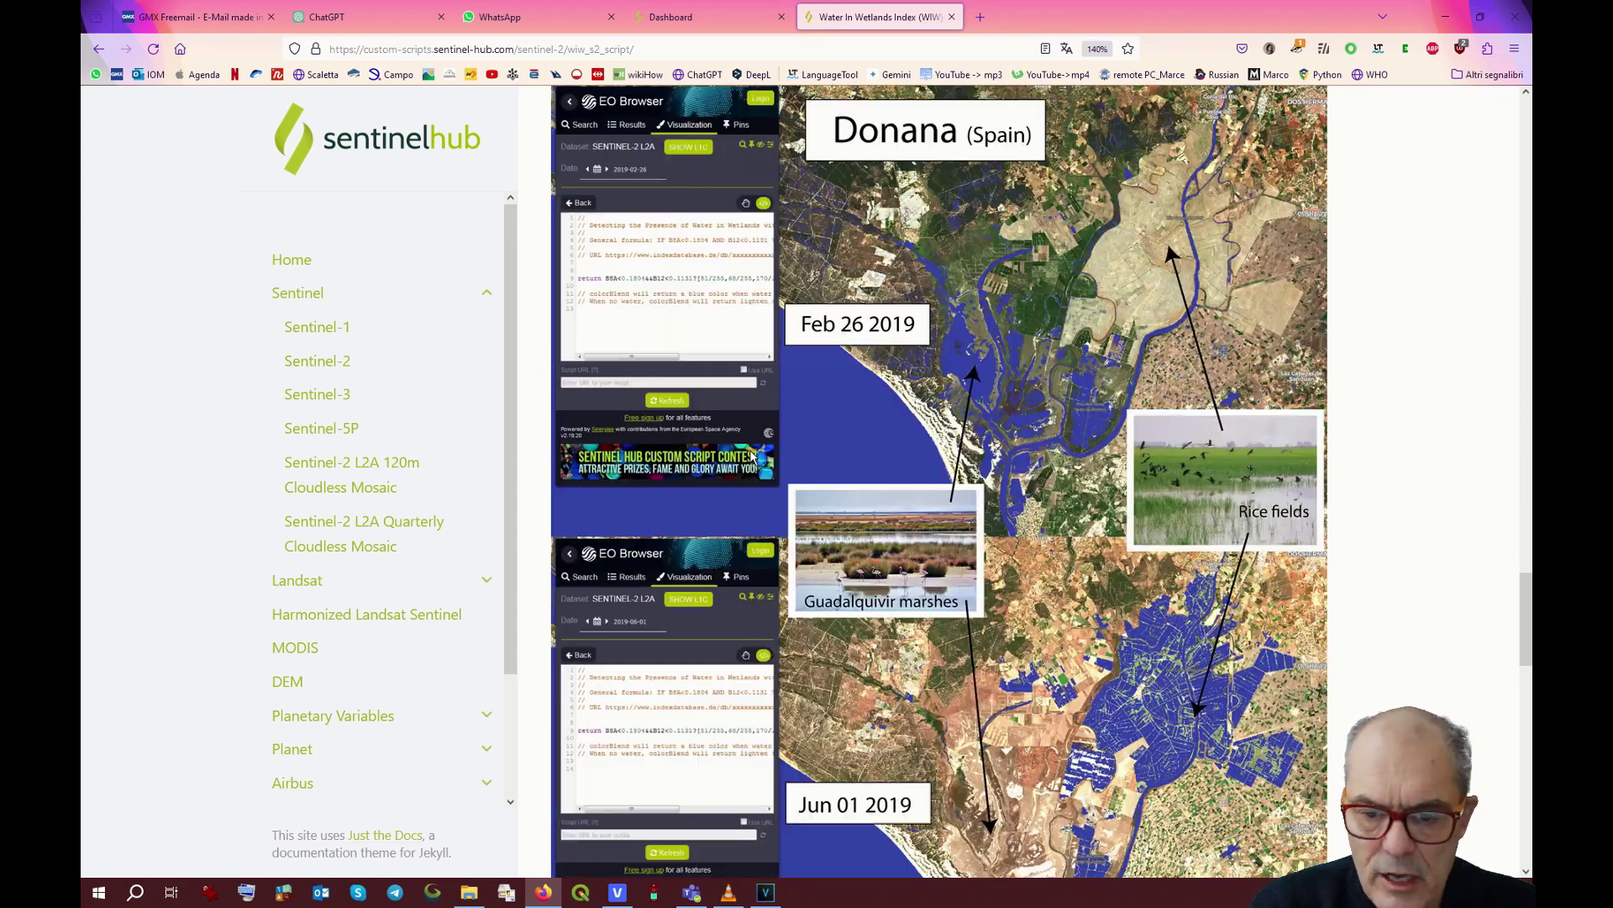
scroll(751, 454, "up", 15)
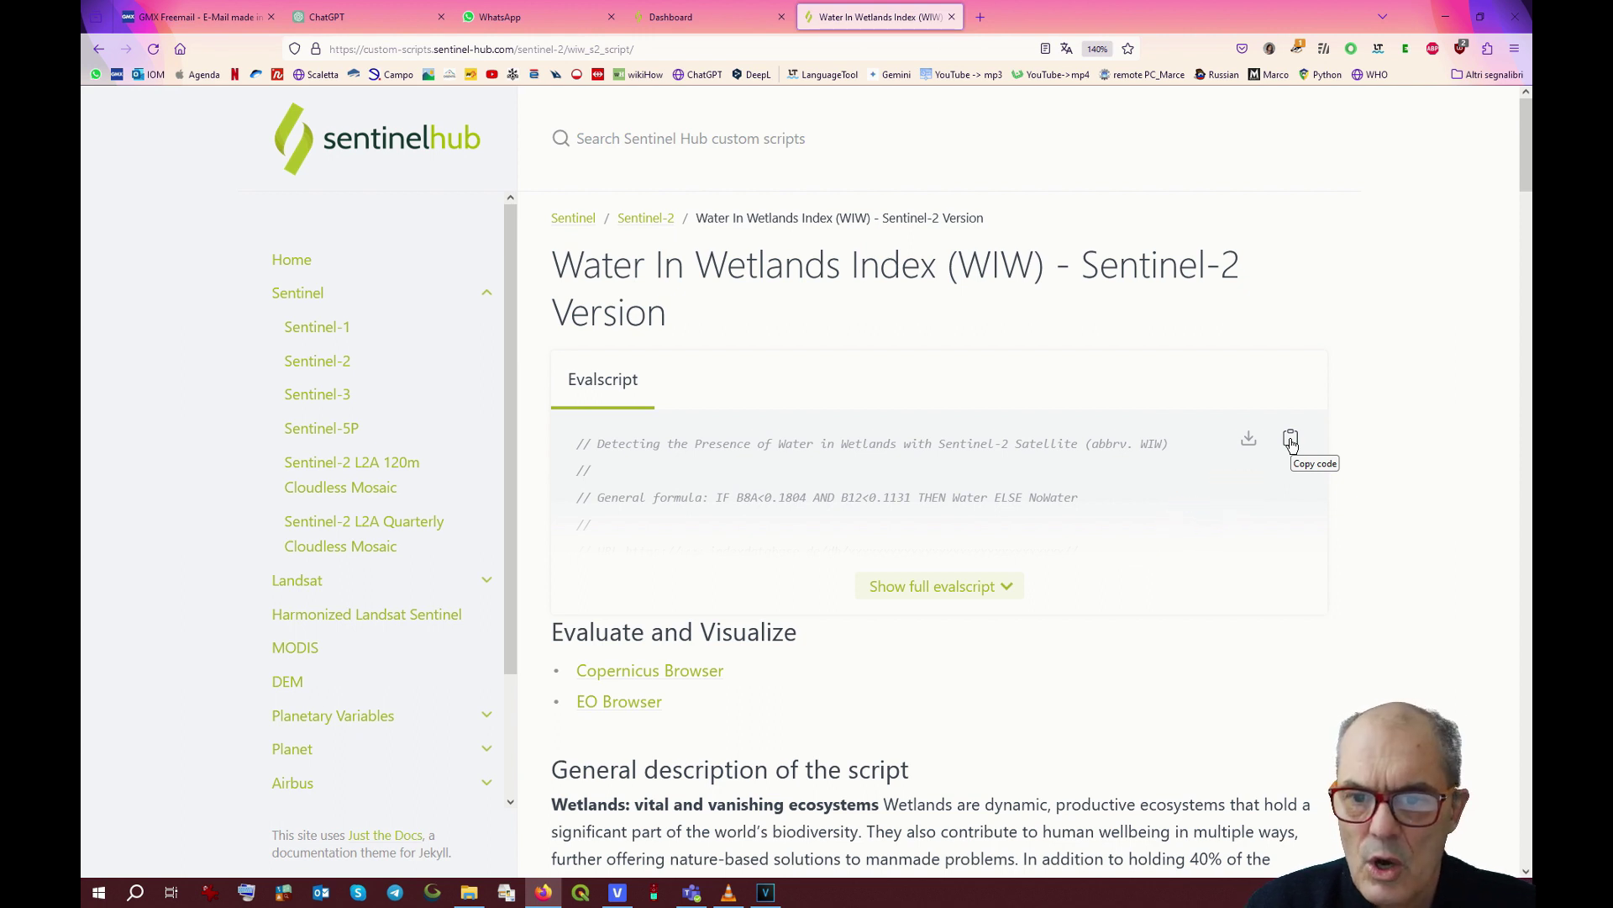
key("ctrl+shift+Tab")
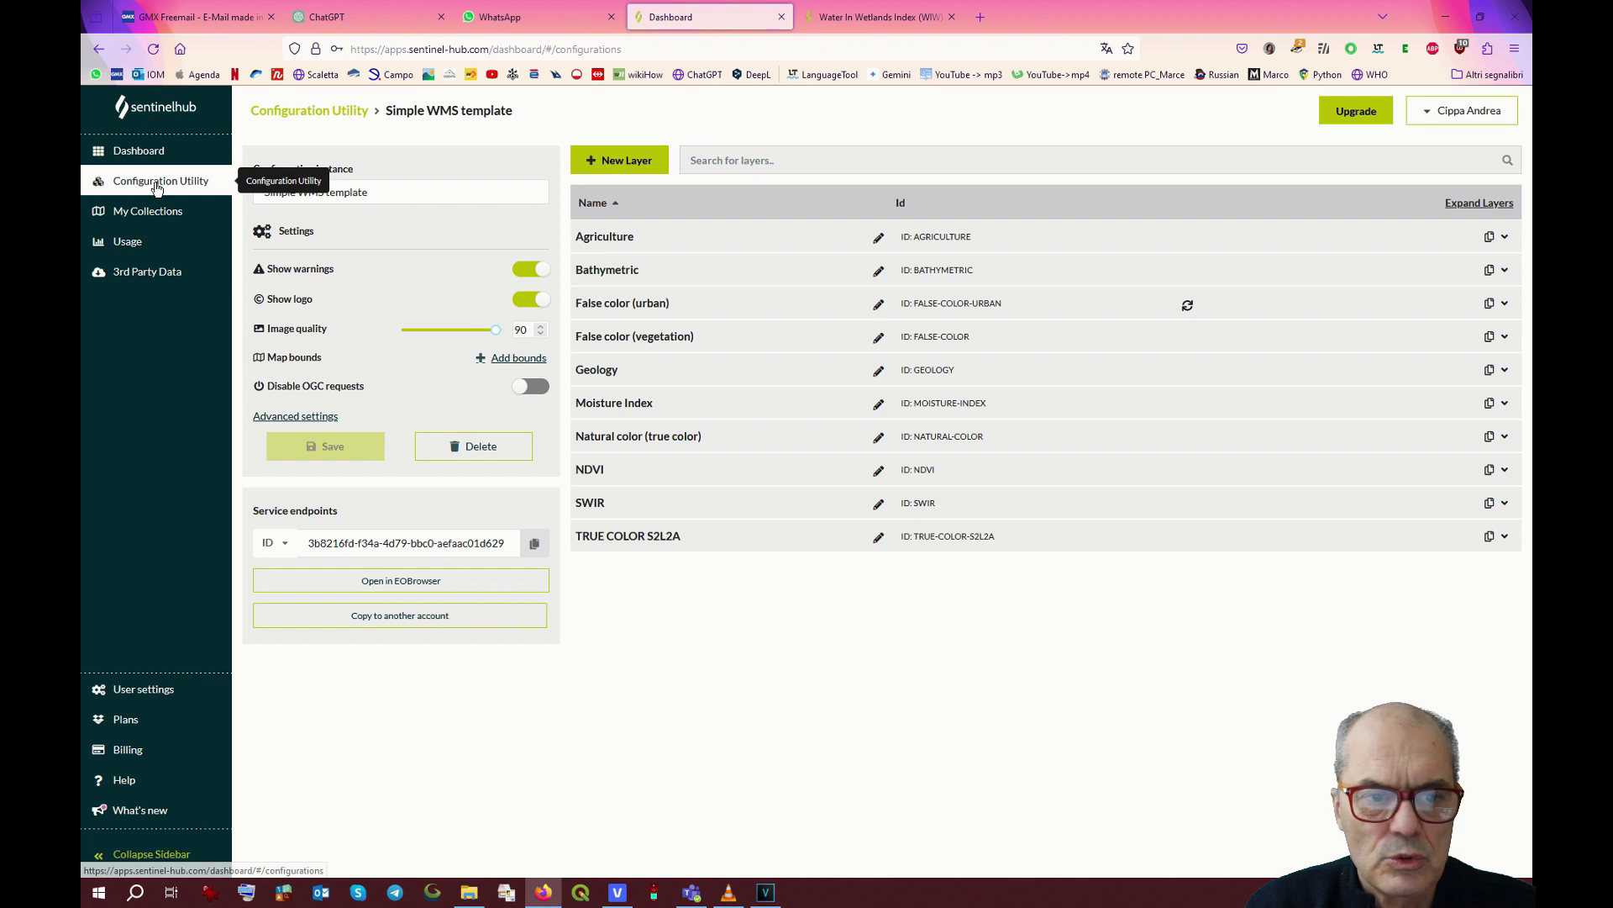
In Configuration Utility, create a new configuration named 'Waterbodies'.
left_click(157, 182)
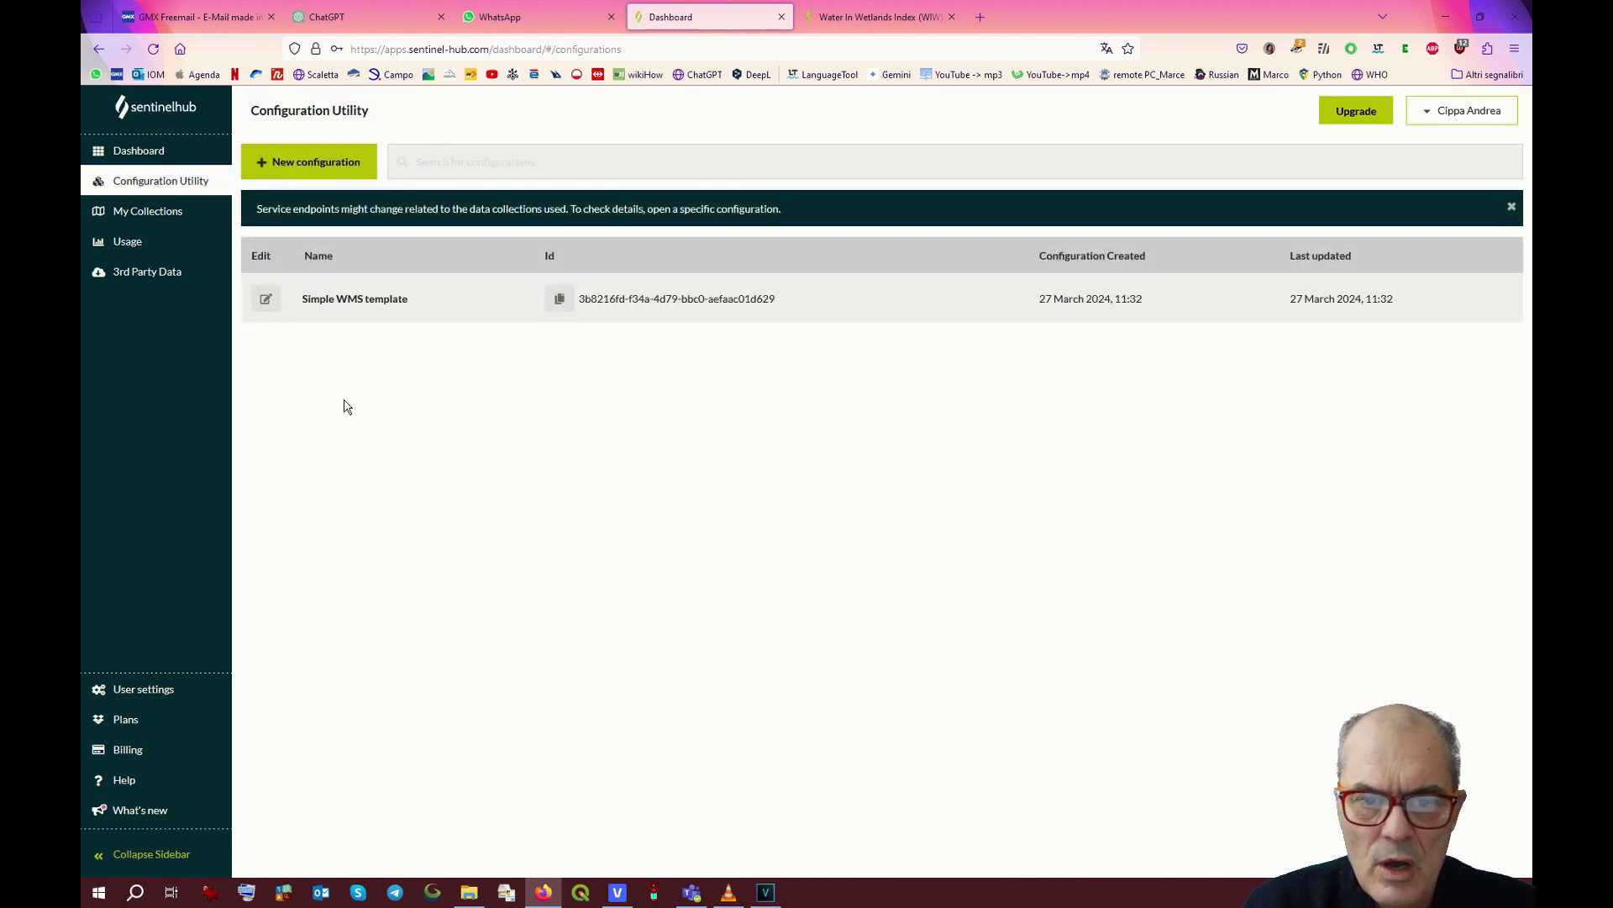
left_click(304, 163)
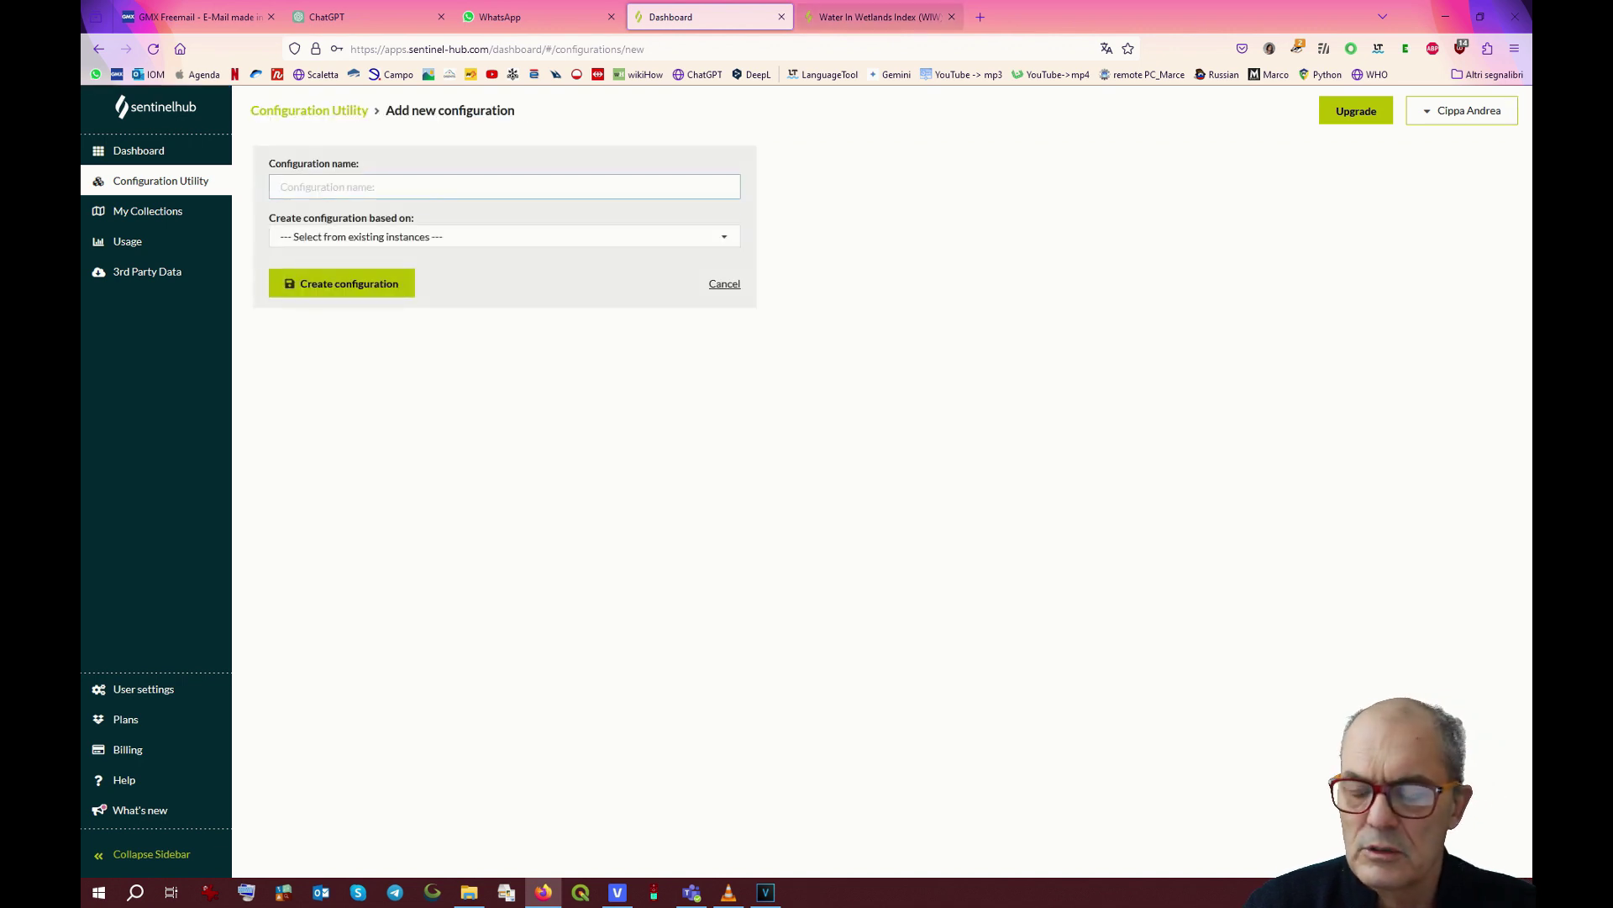
type("Waterb")
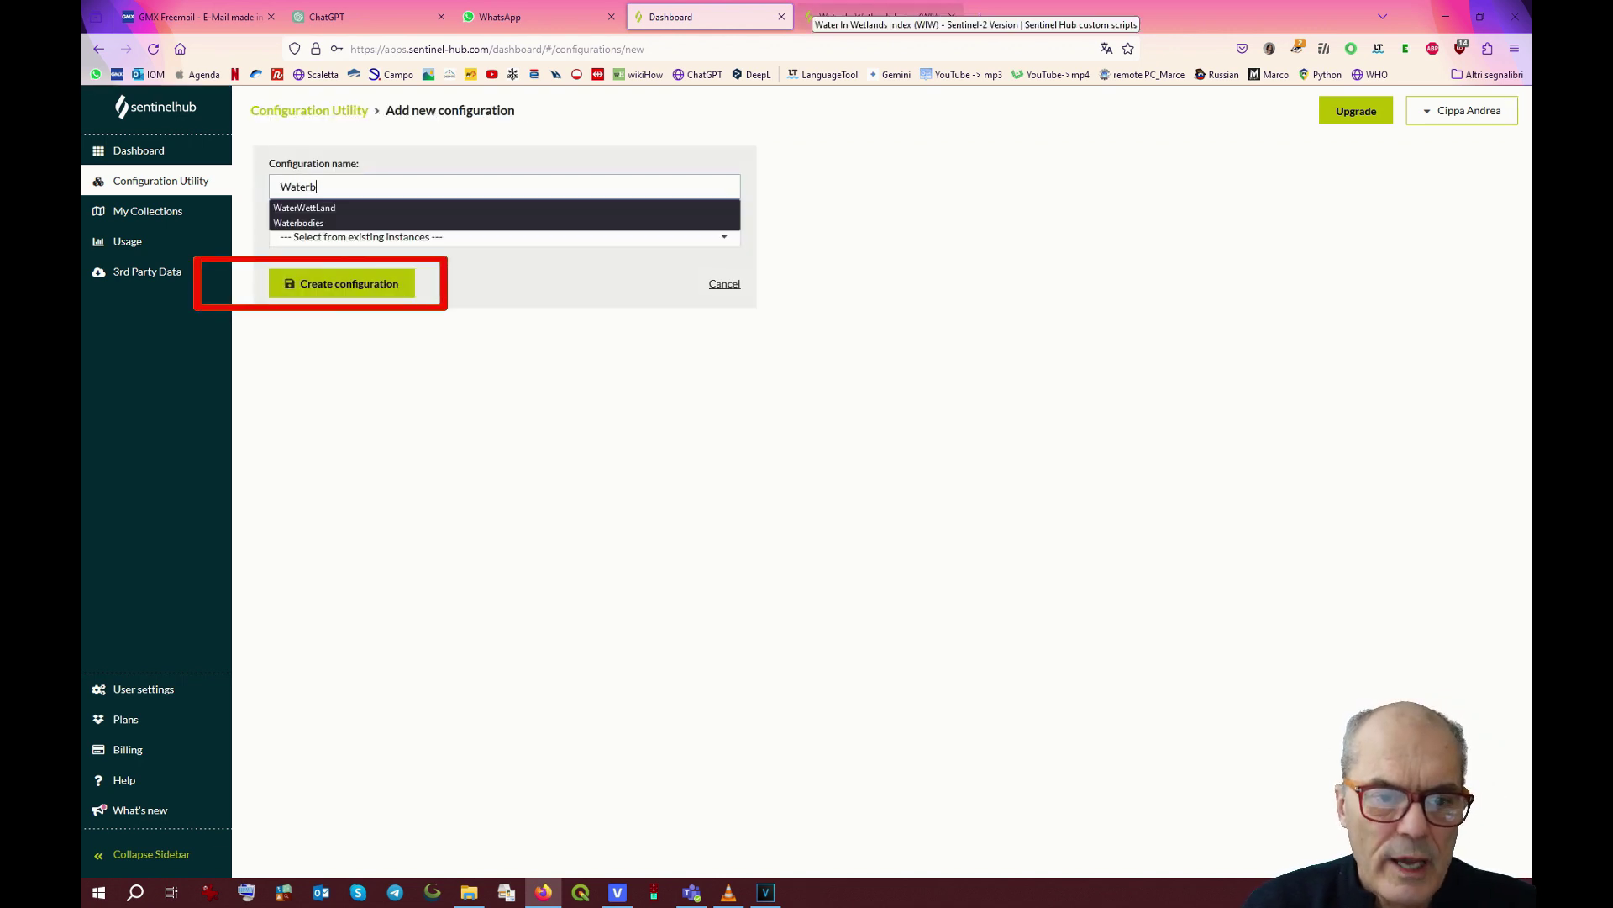
type("odies")
left_click(342, 283)
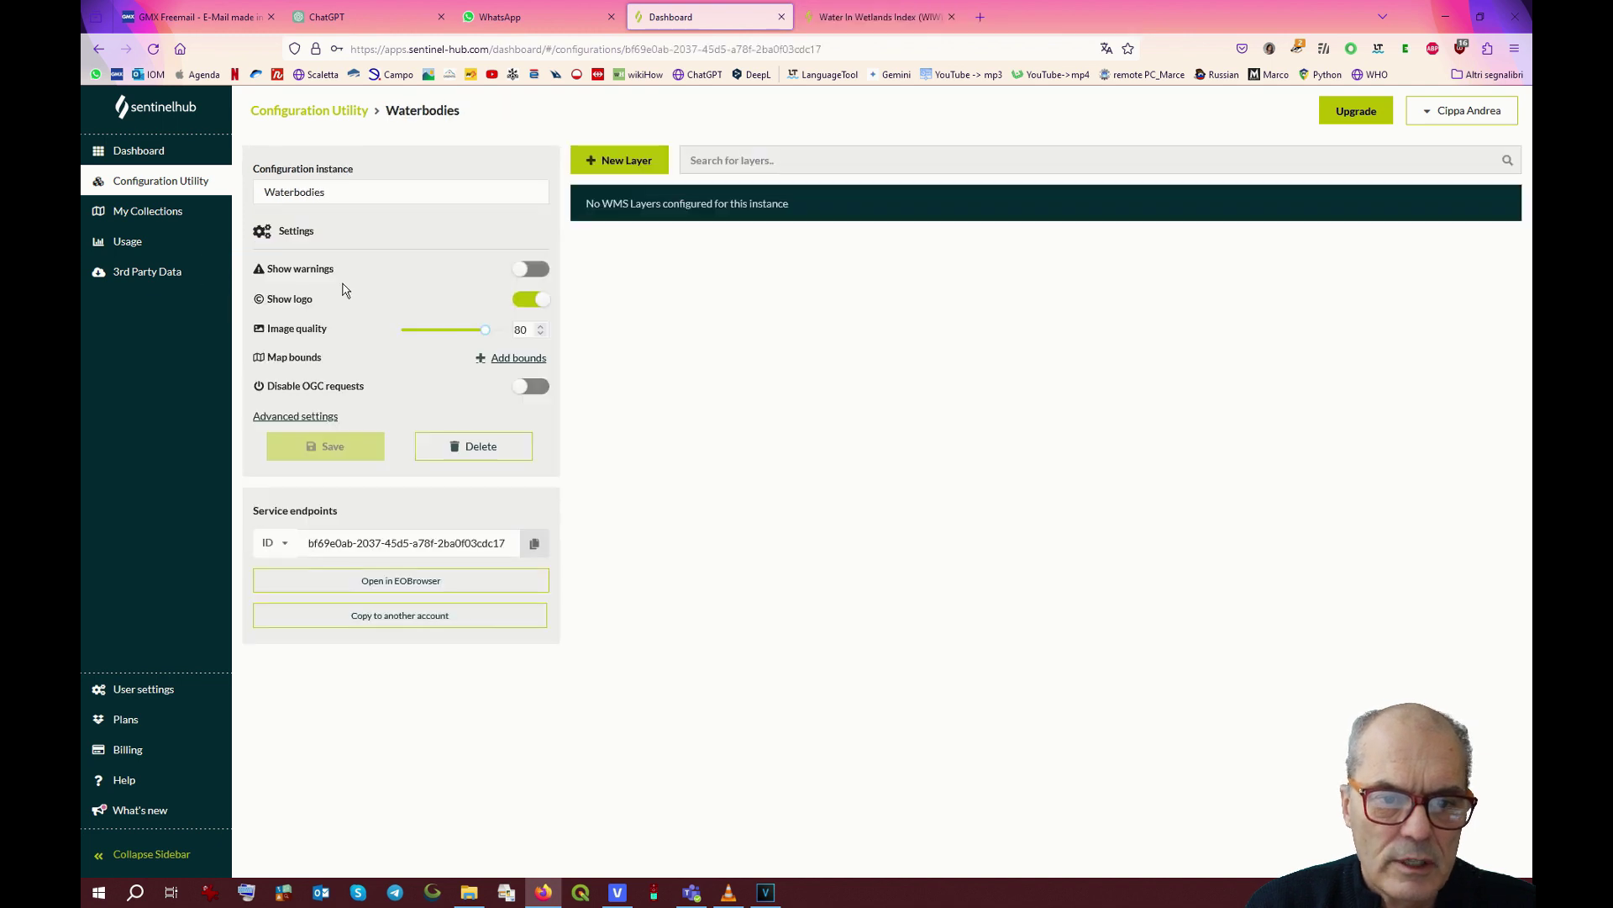
Add and save a WIW layer using the pasted Water In Wetlands evalscript, then open the SWBM script.
left_click(614, 161)
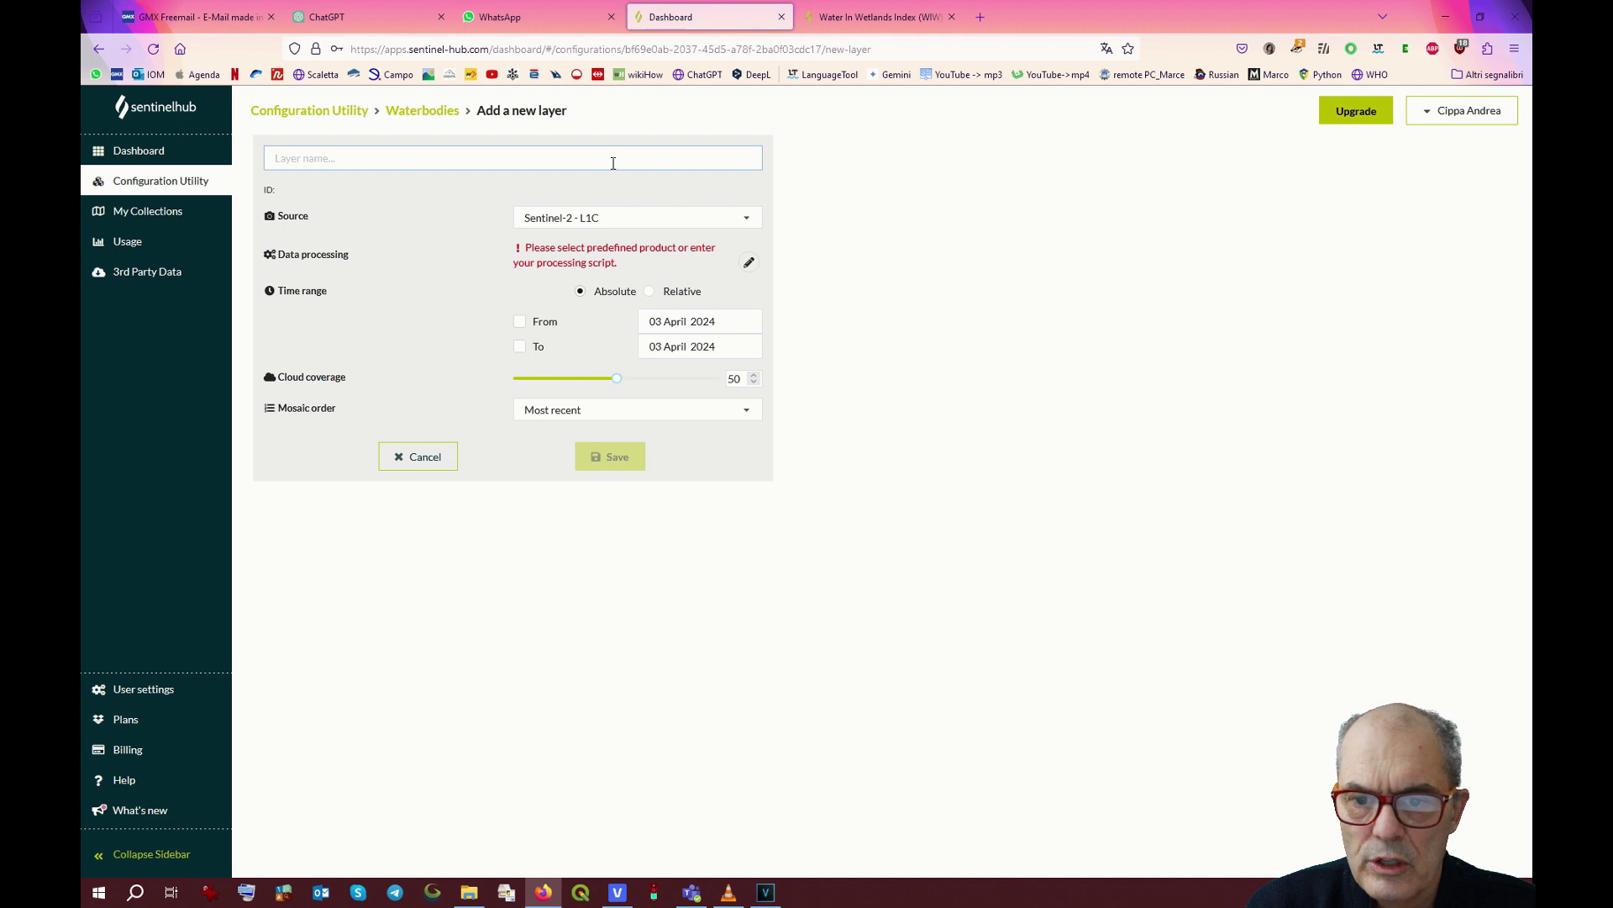
type("WIW")
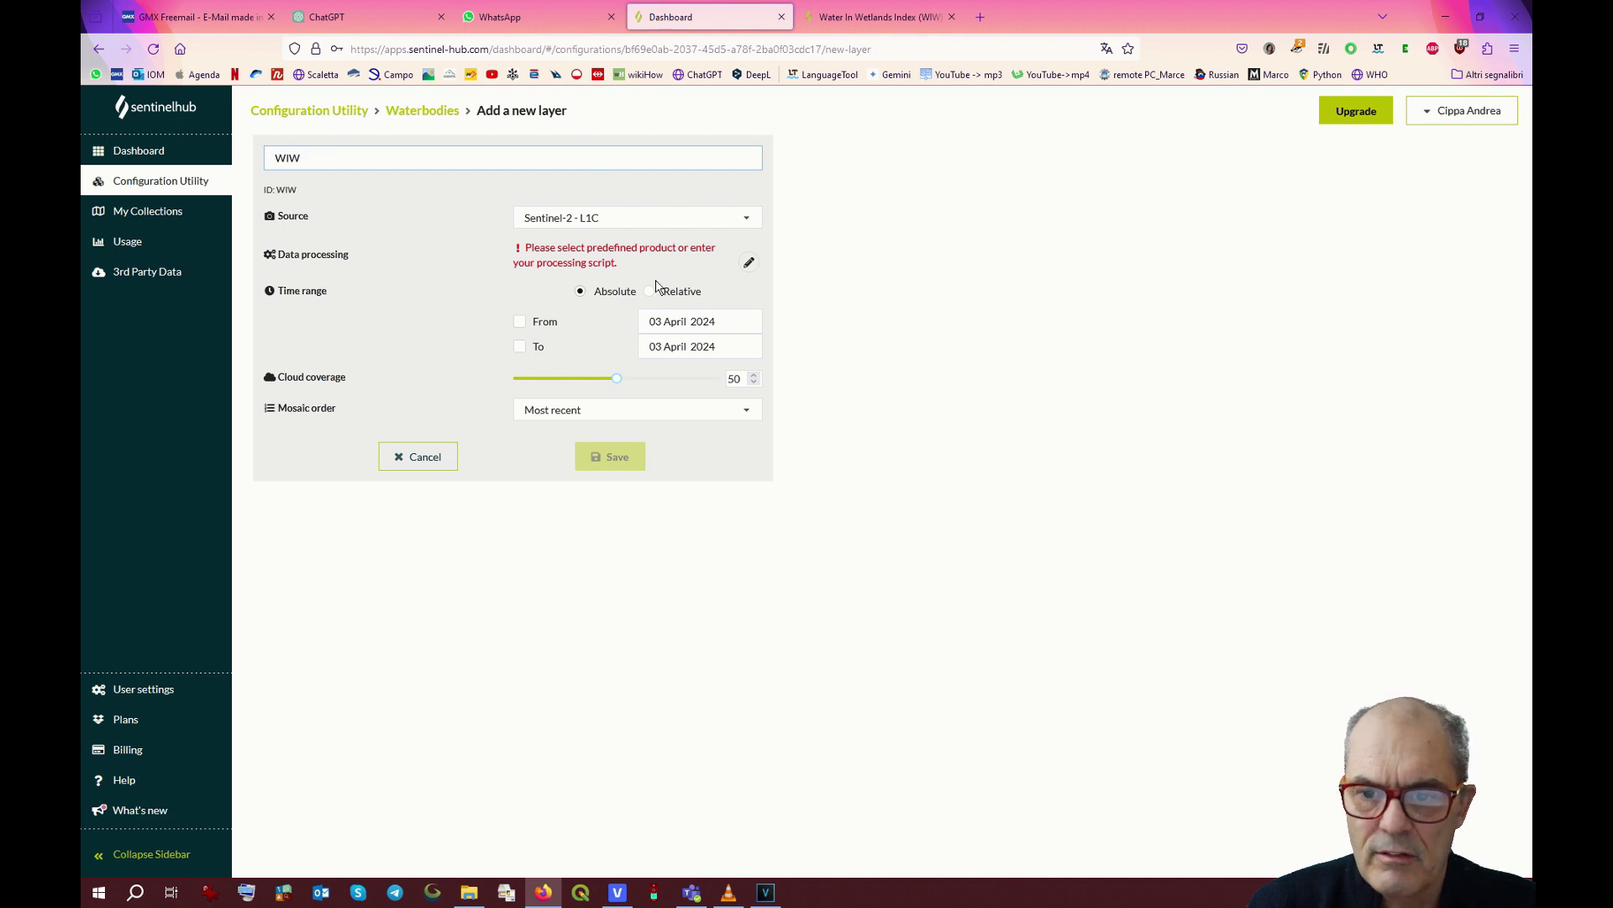
left_click(750, 264)
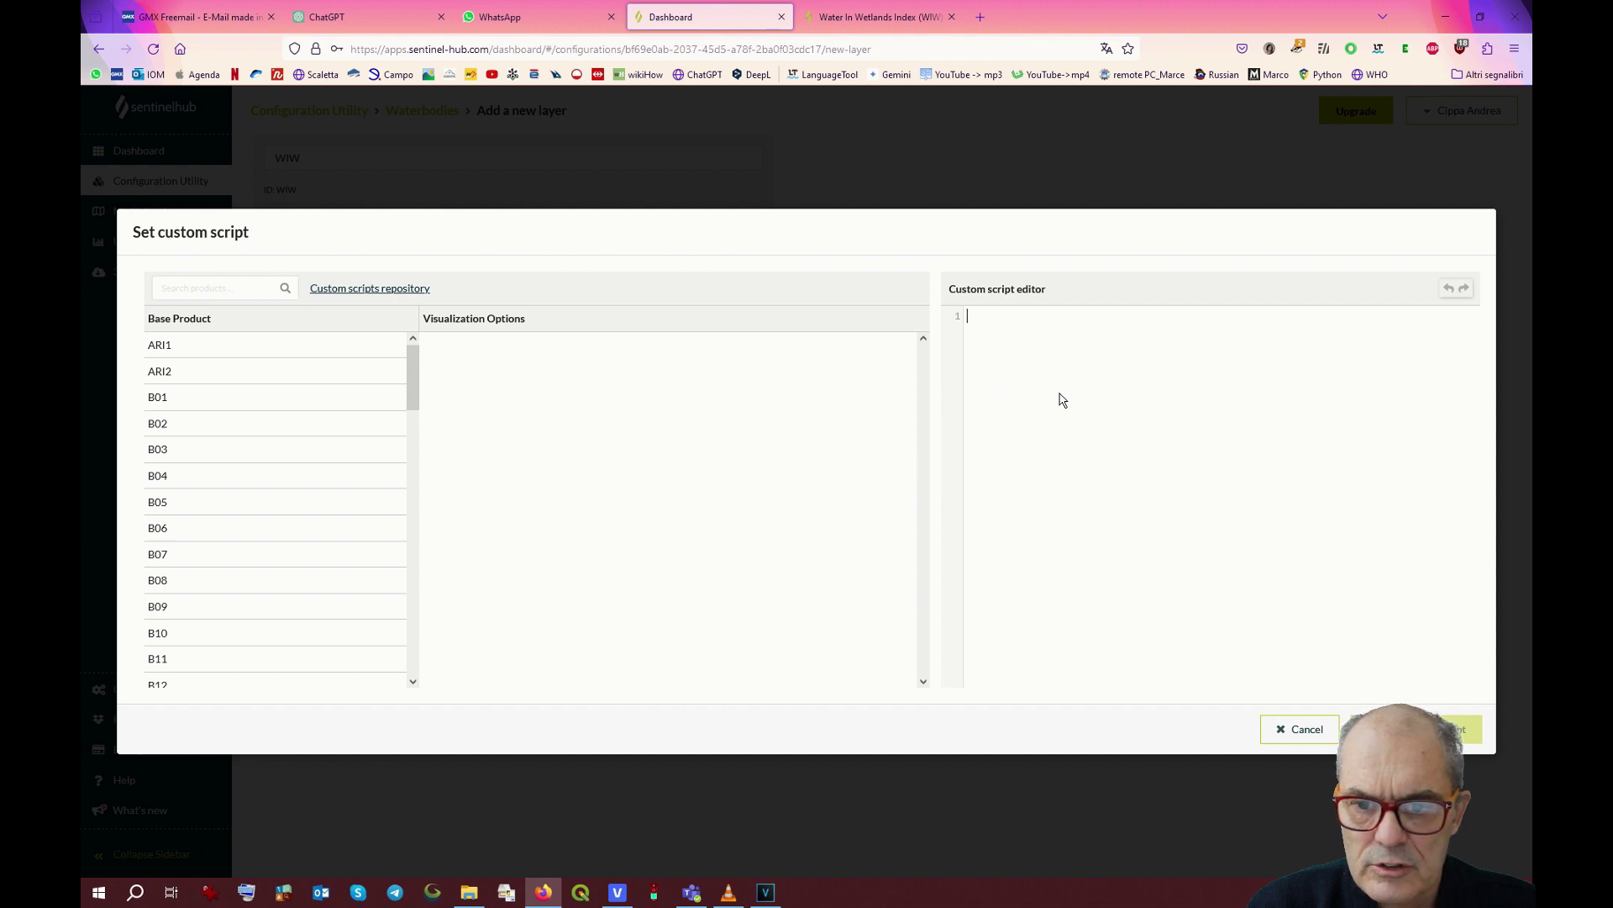
key("ctrl+v")
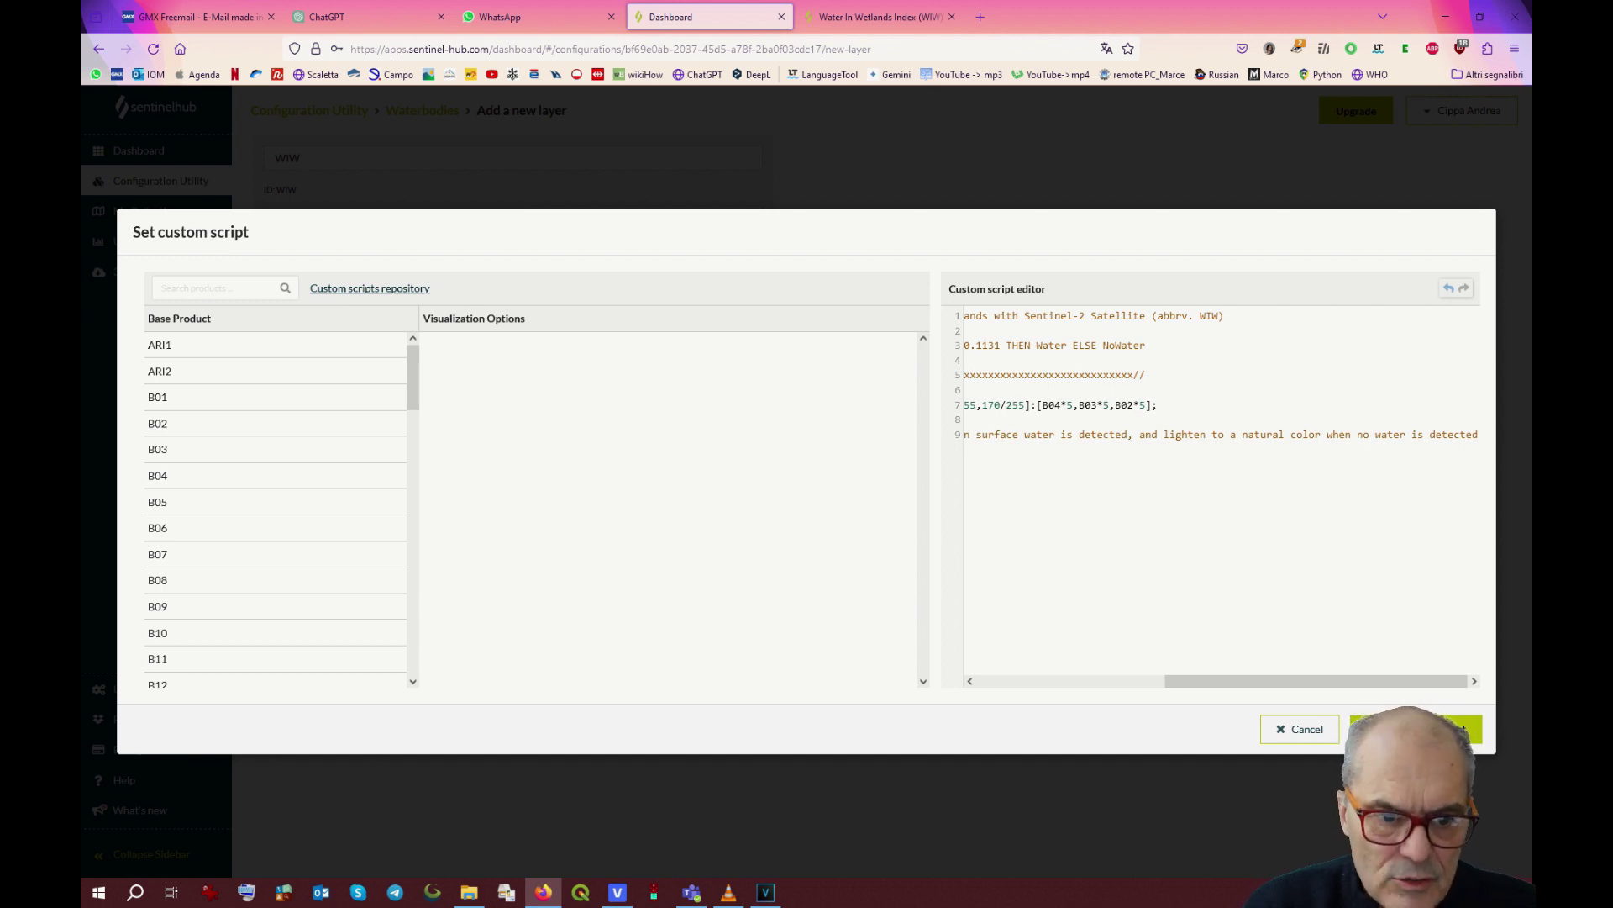
left_click(1412, 729)
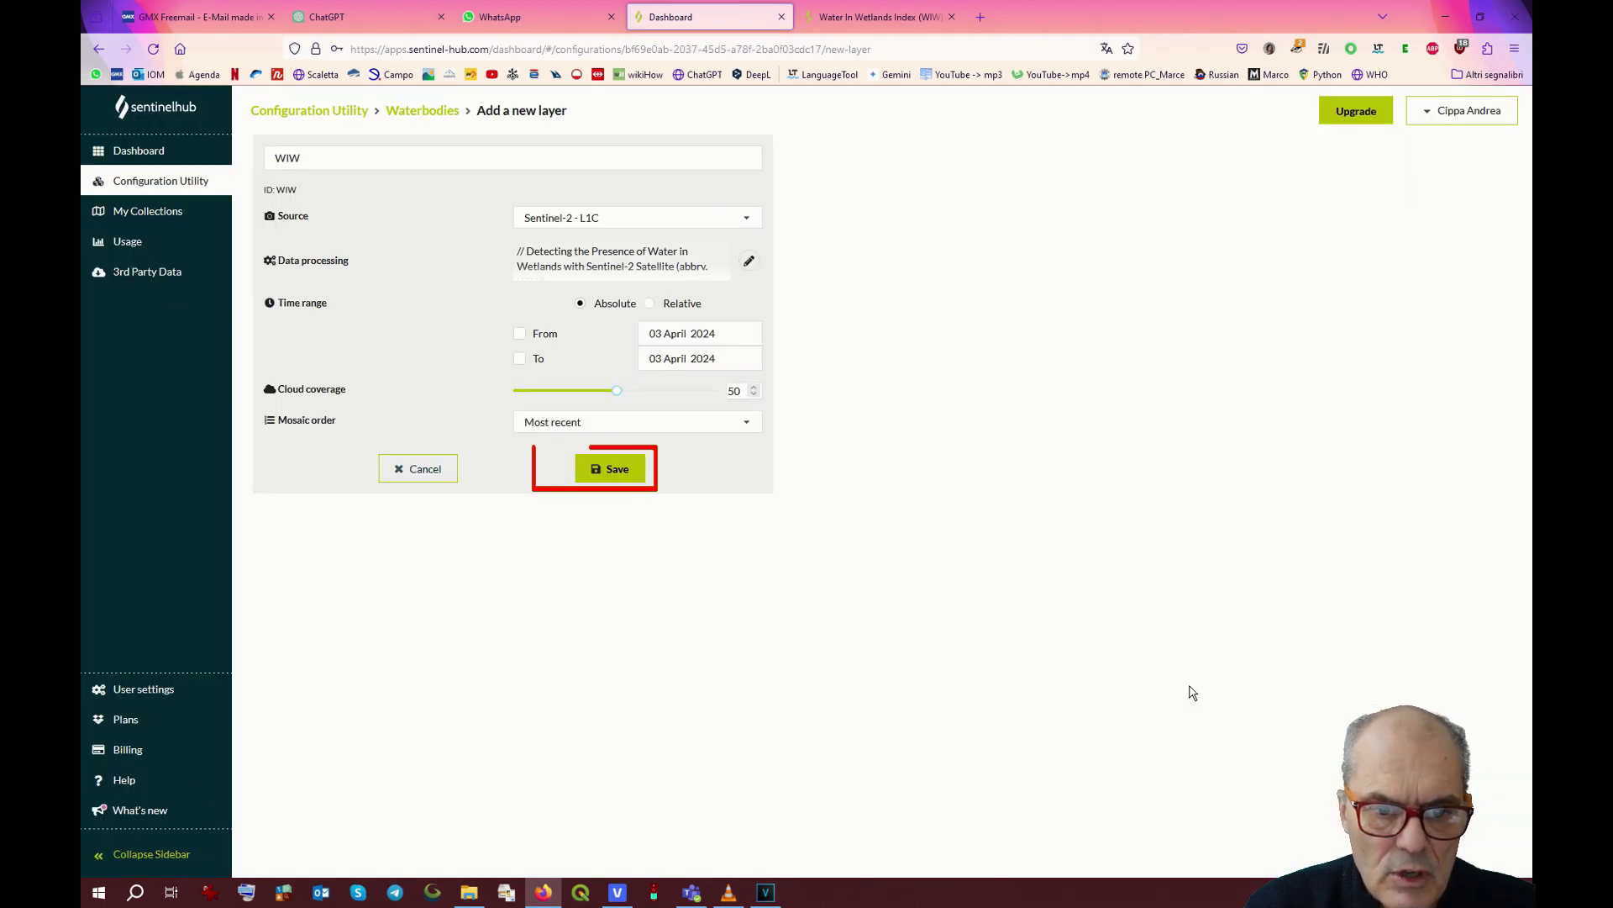
left_click(610, 469)
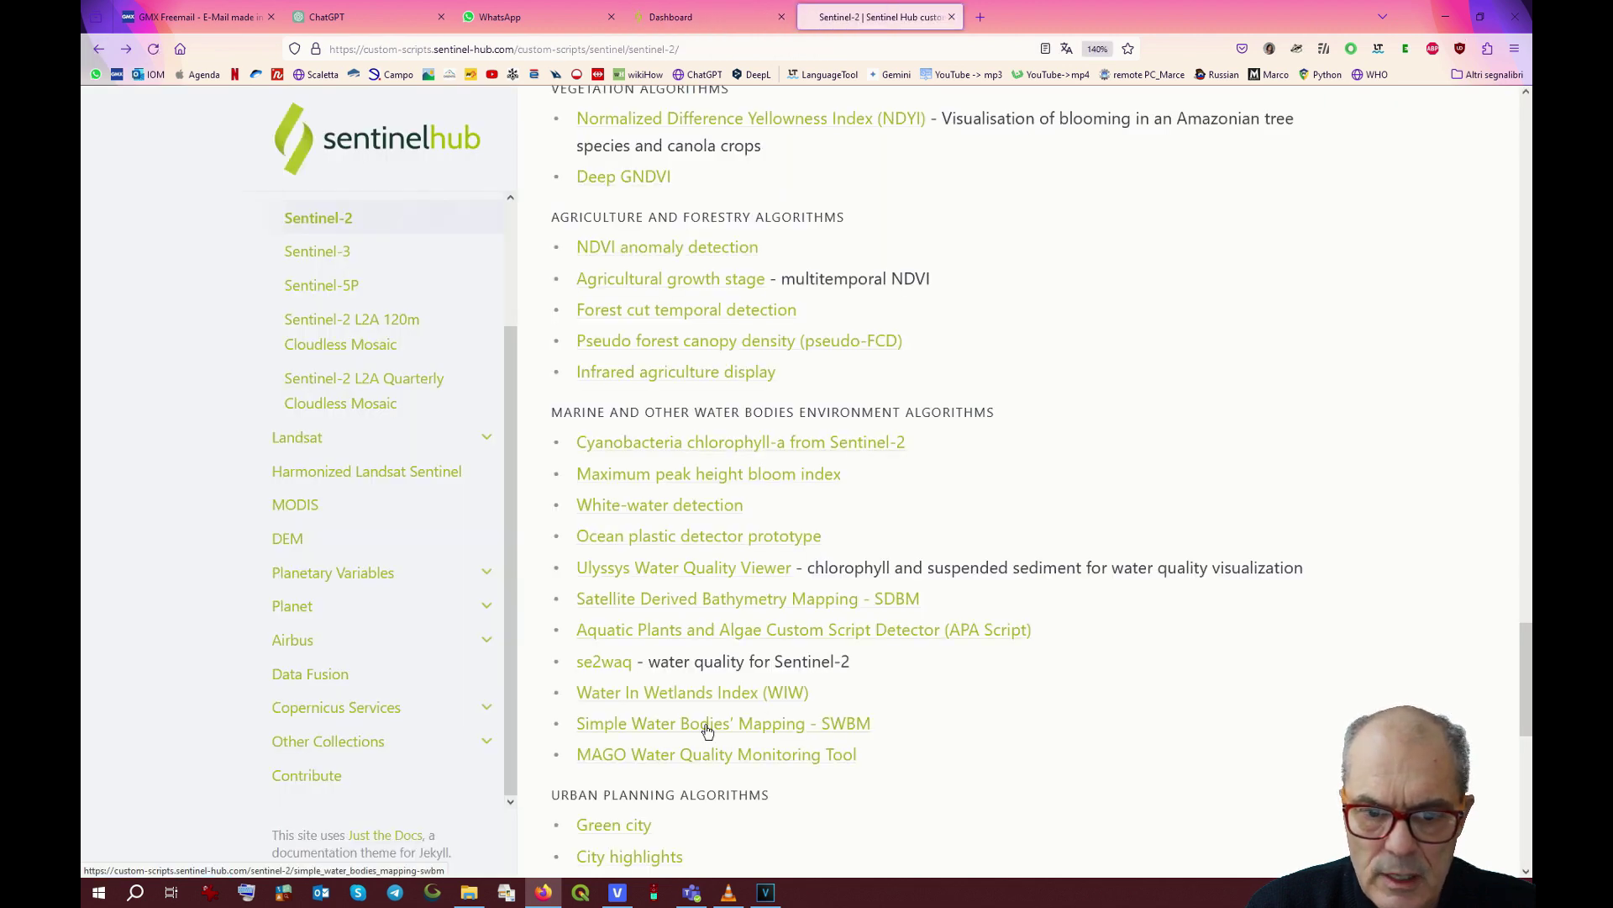
left_click(707, 728)
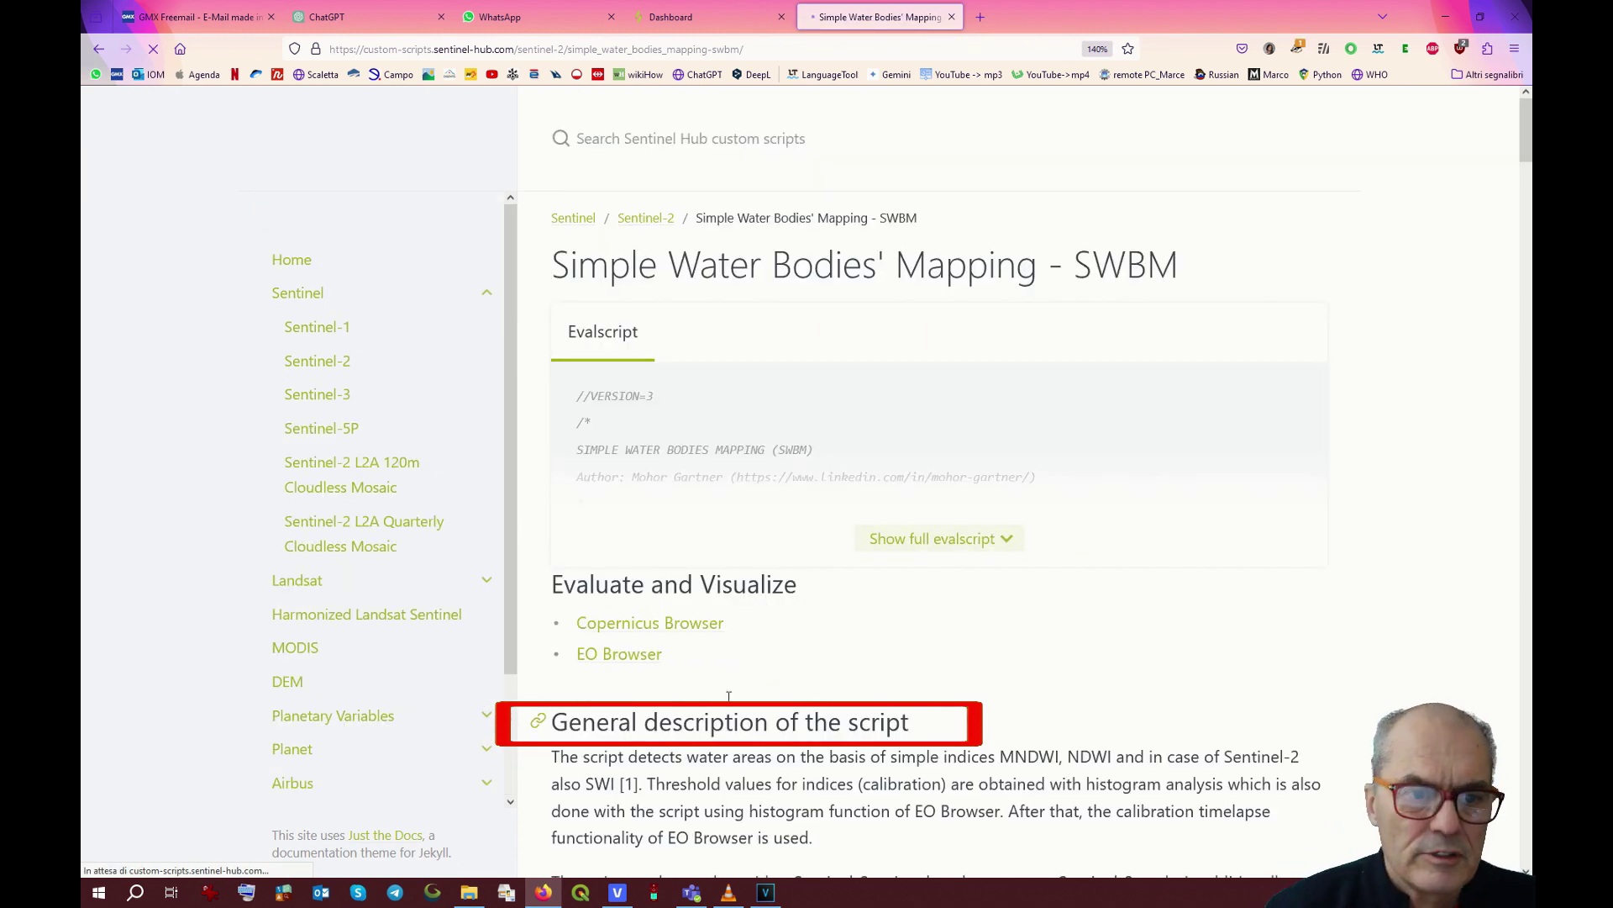
Copy the SWBM evalscript and start another new layer in Waterbodies.
scroll(782, 622, "down", 10)
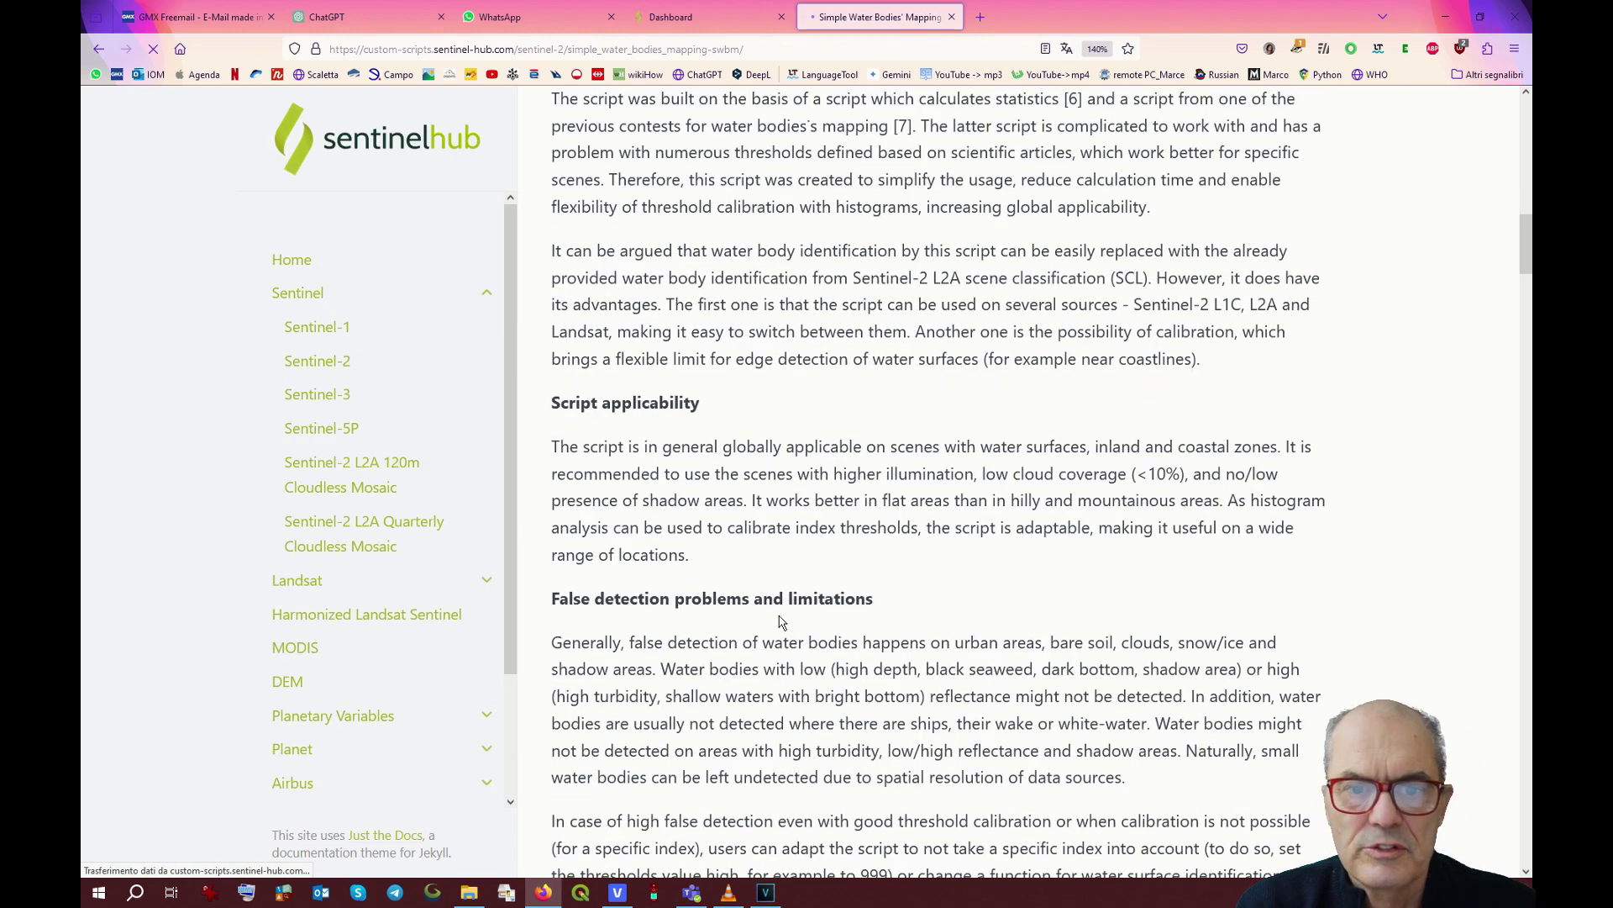
scroll(782, 622, "down", 5)
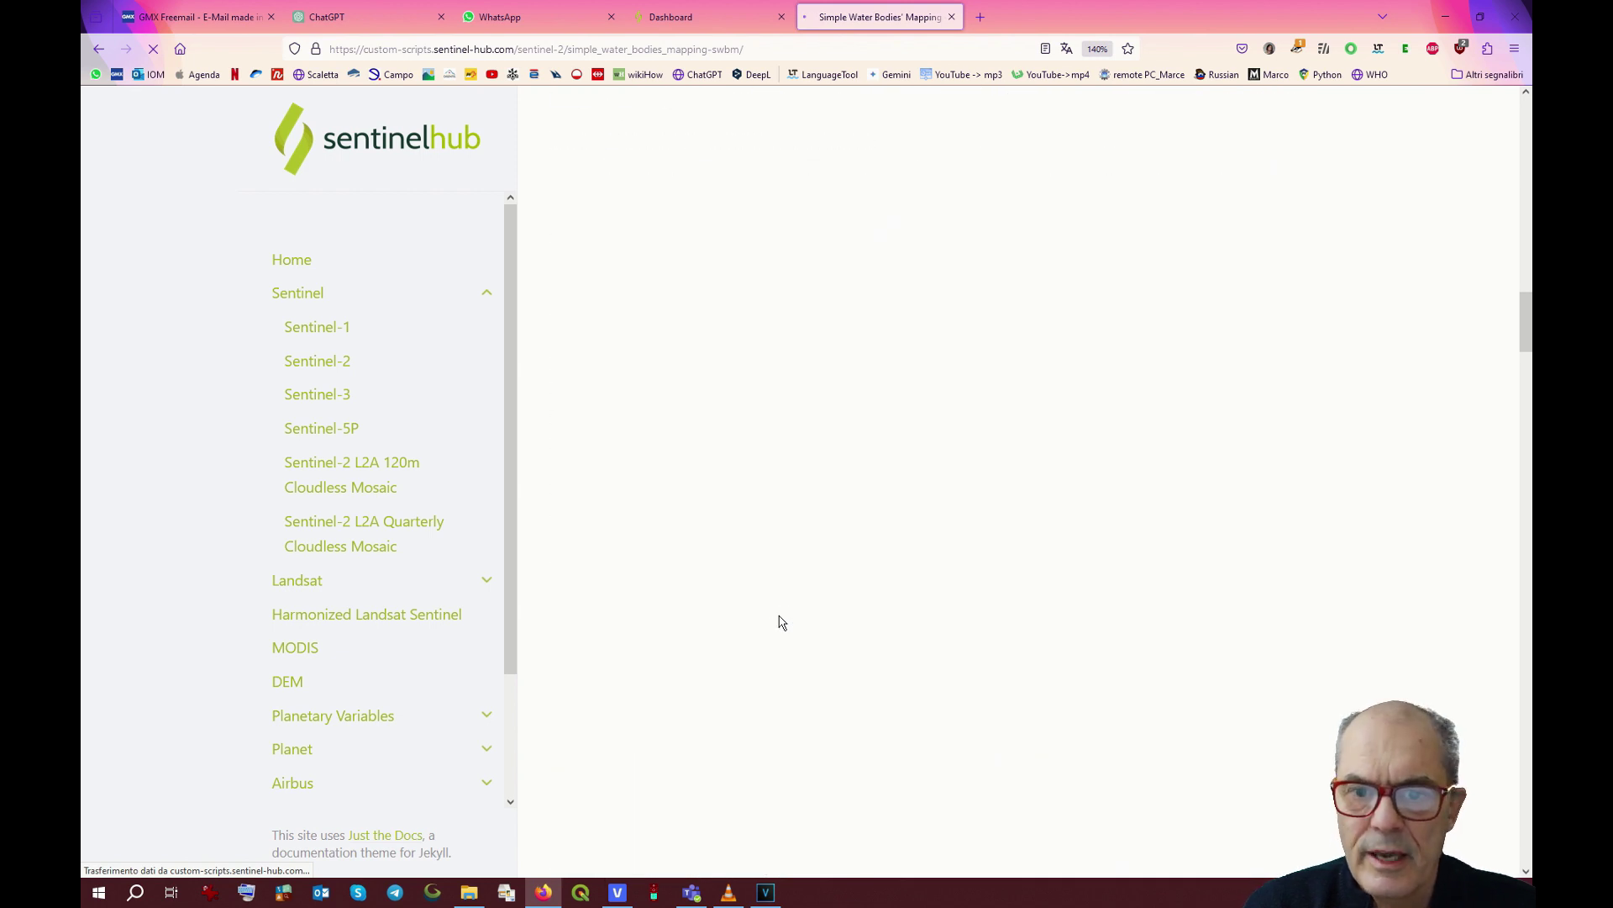
scroll(781, 622, "down", 5)
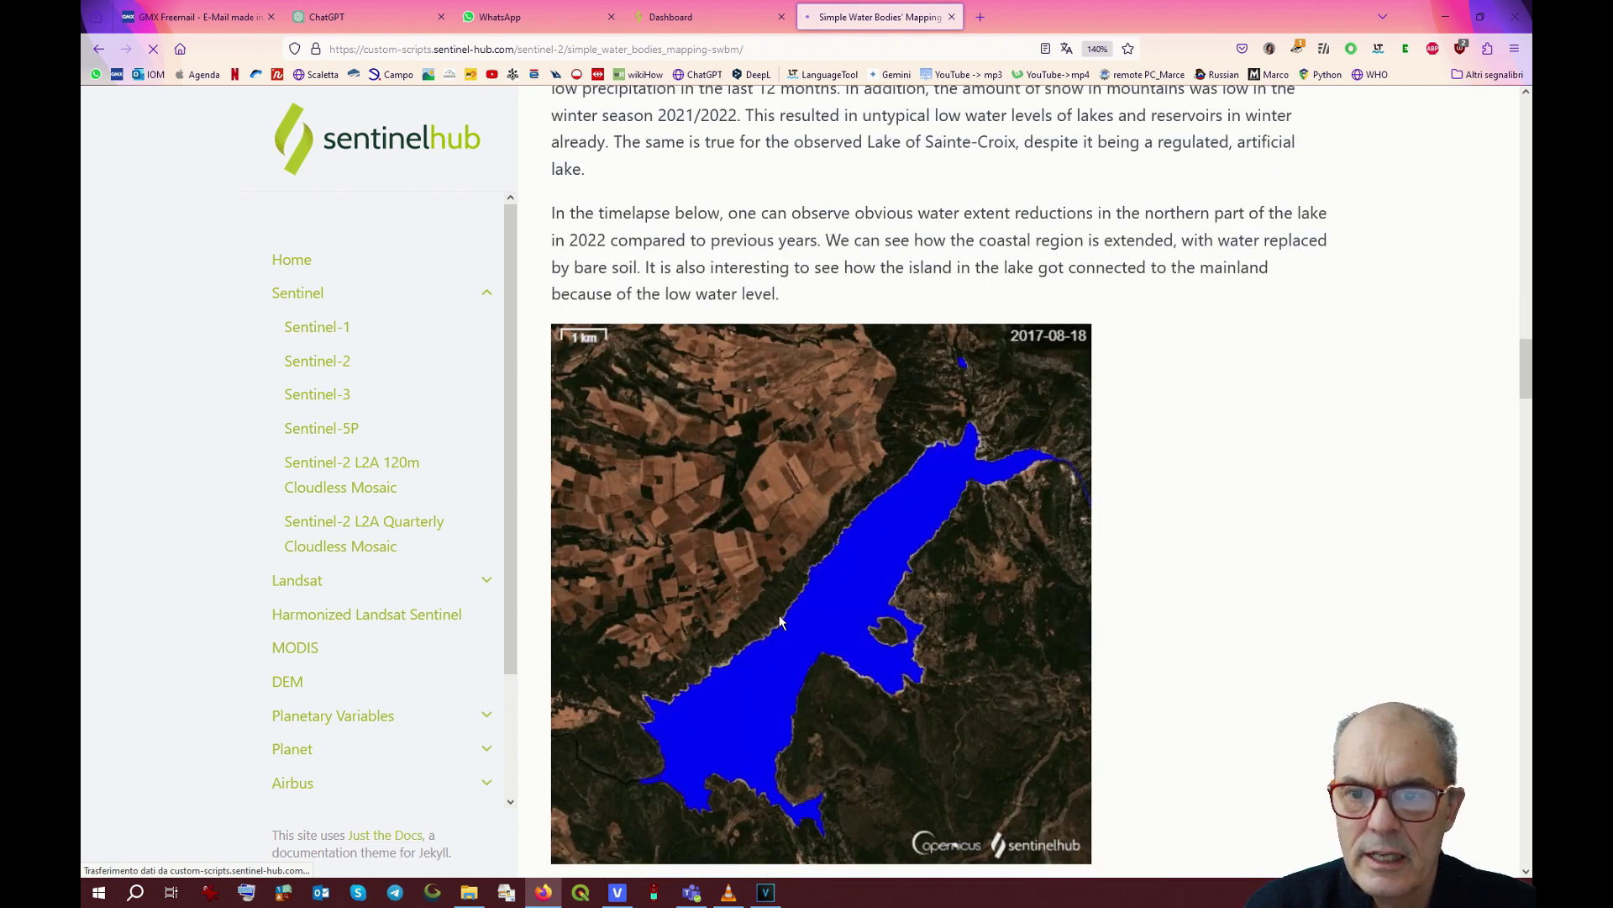
scroll(780, 621, "up", 2)
scroll(780, 621, "up", 8)
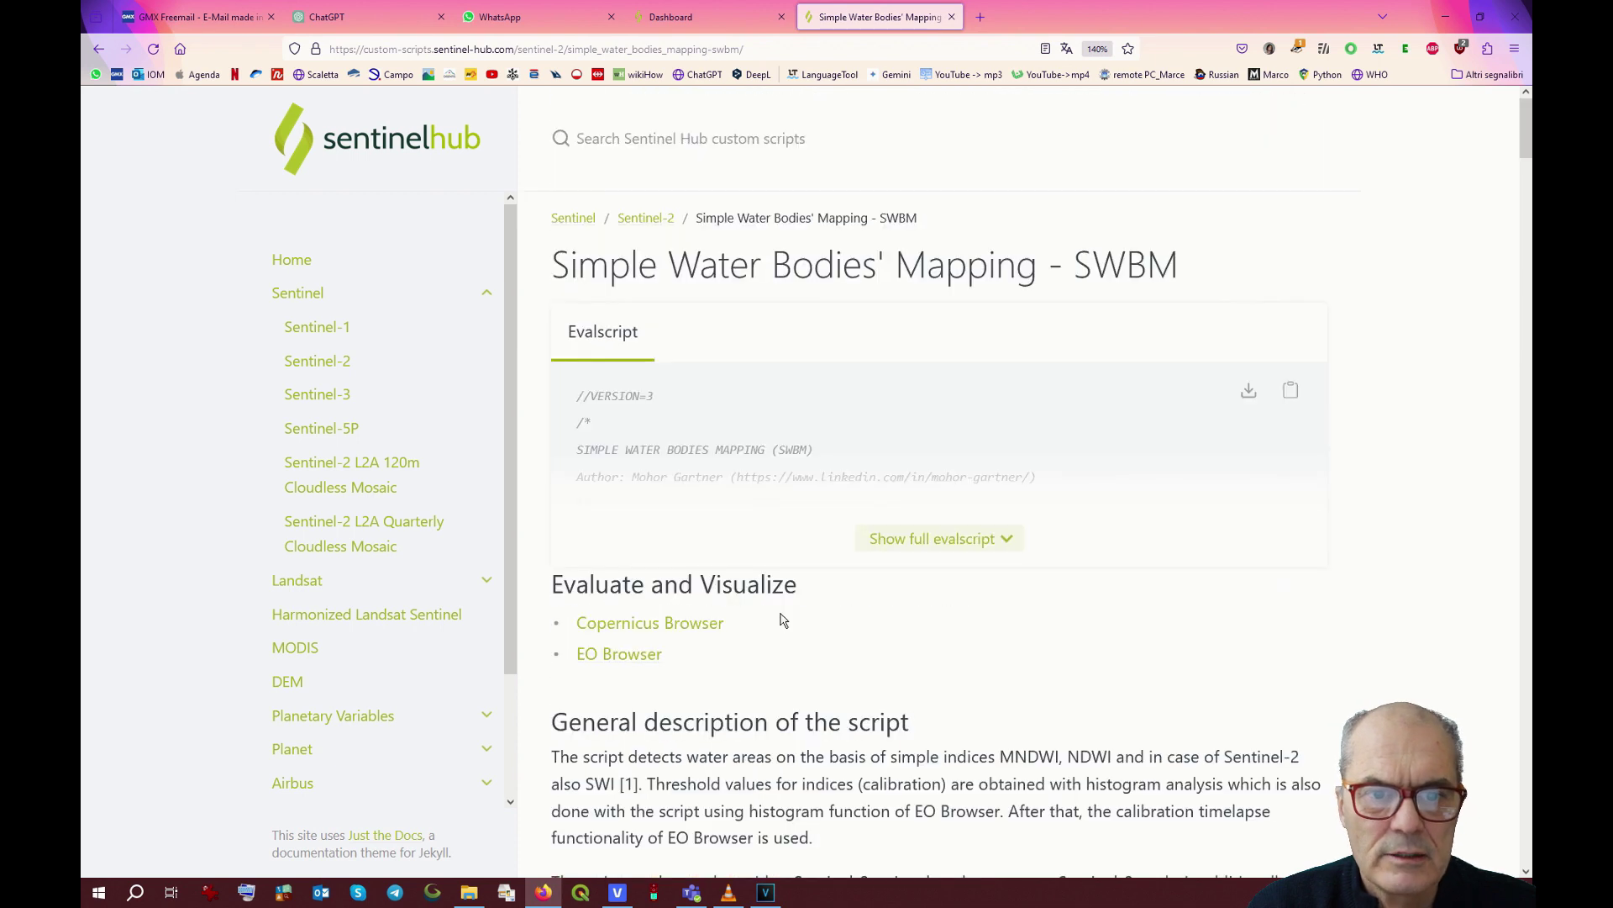
left_click(1290, 390)
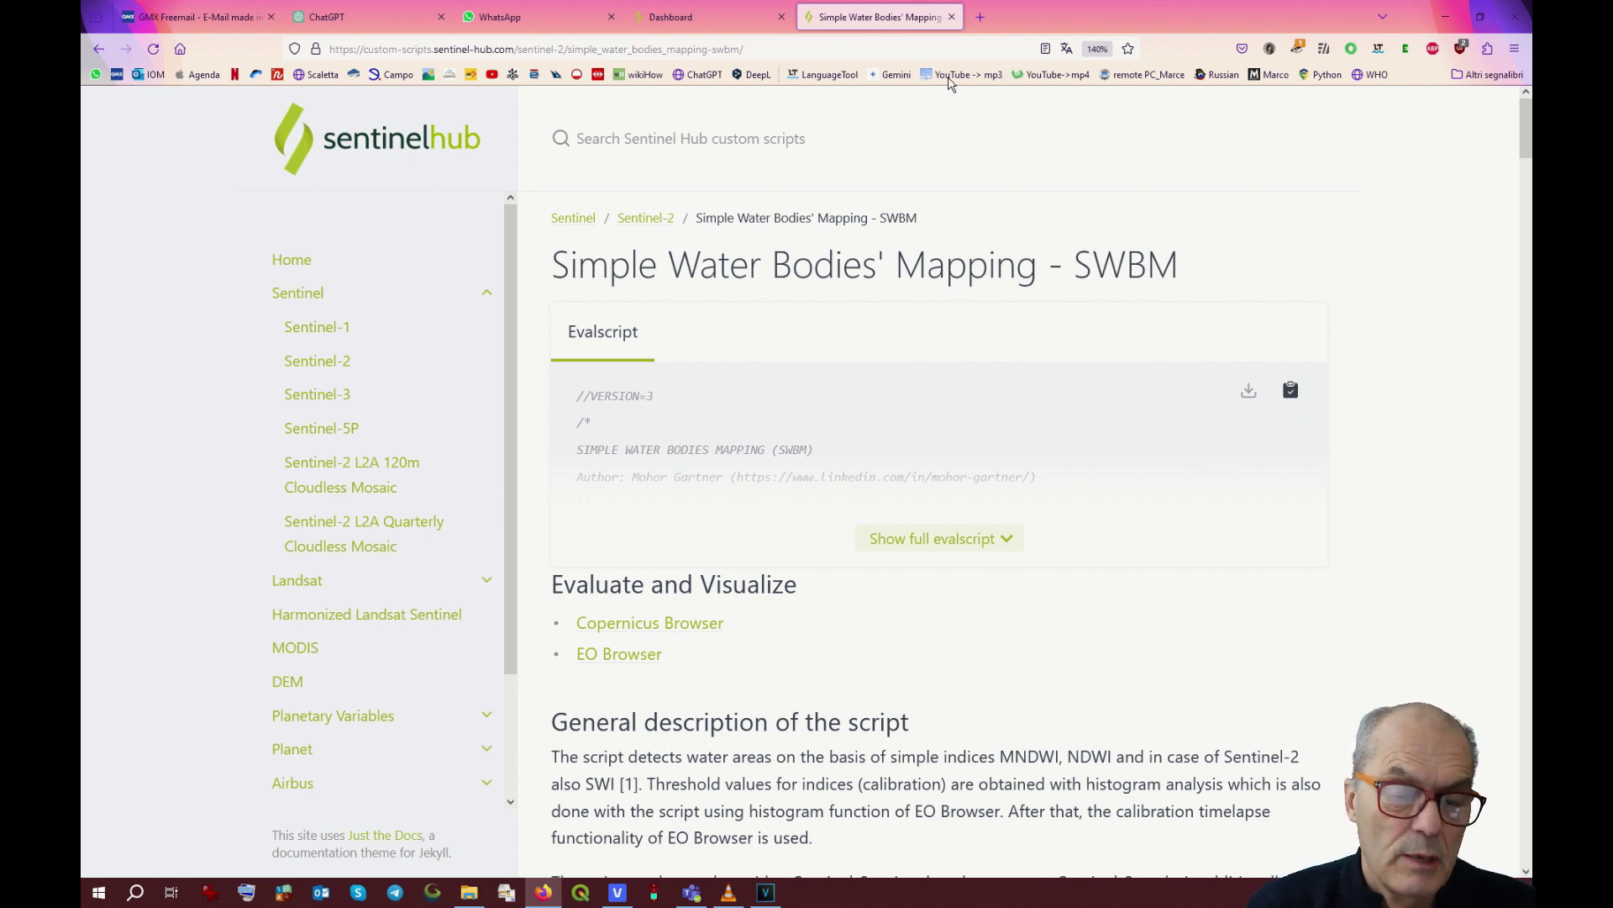
left_click(699, 25)
left_click(620, 160)
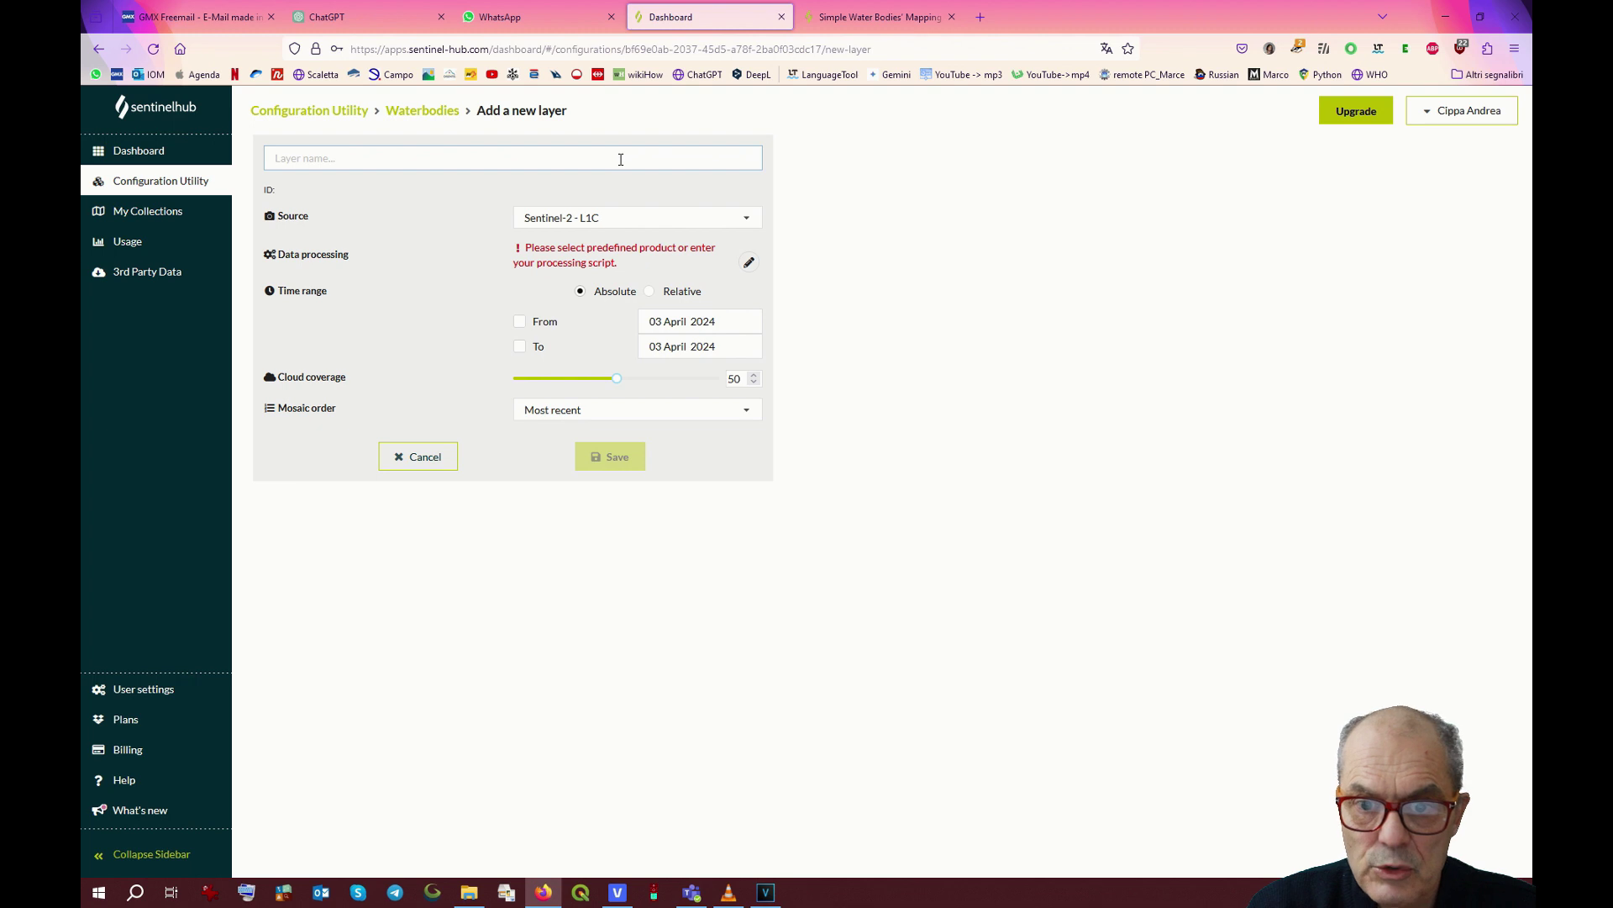
Name the layer SWB, set the pasted SWBM evalscript as its script, and save it.
type("SWB")
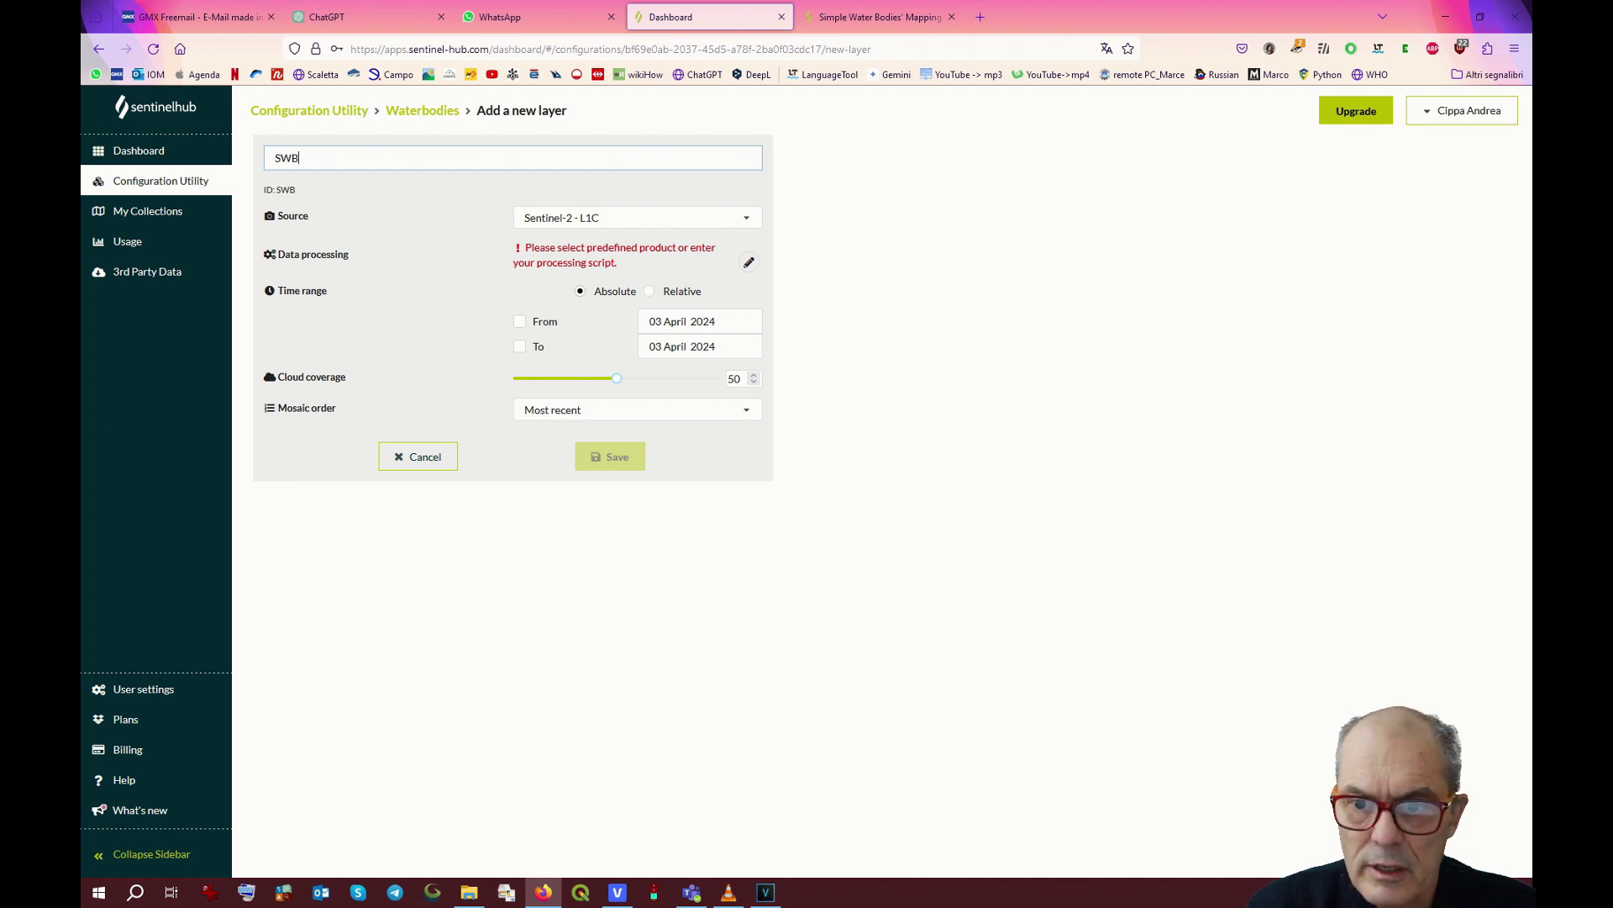
left_click(750, 265)
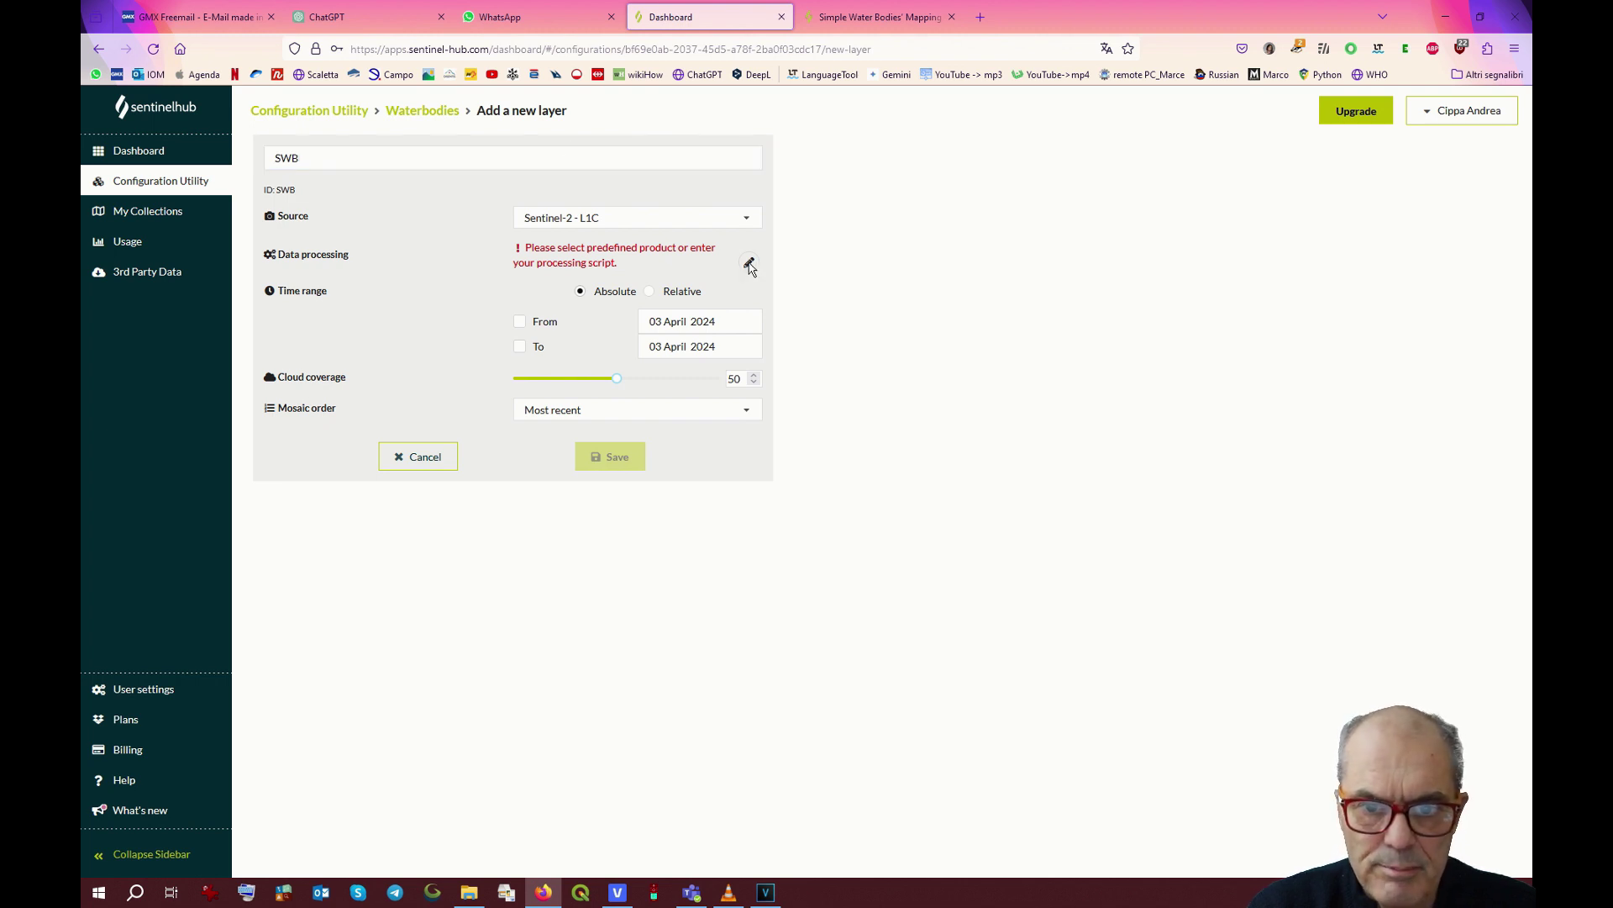
left_click(750, 265)
left_click(1091, 391)
key("ctrl+v")
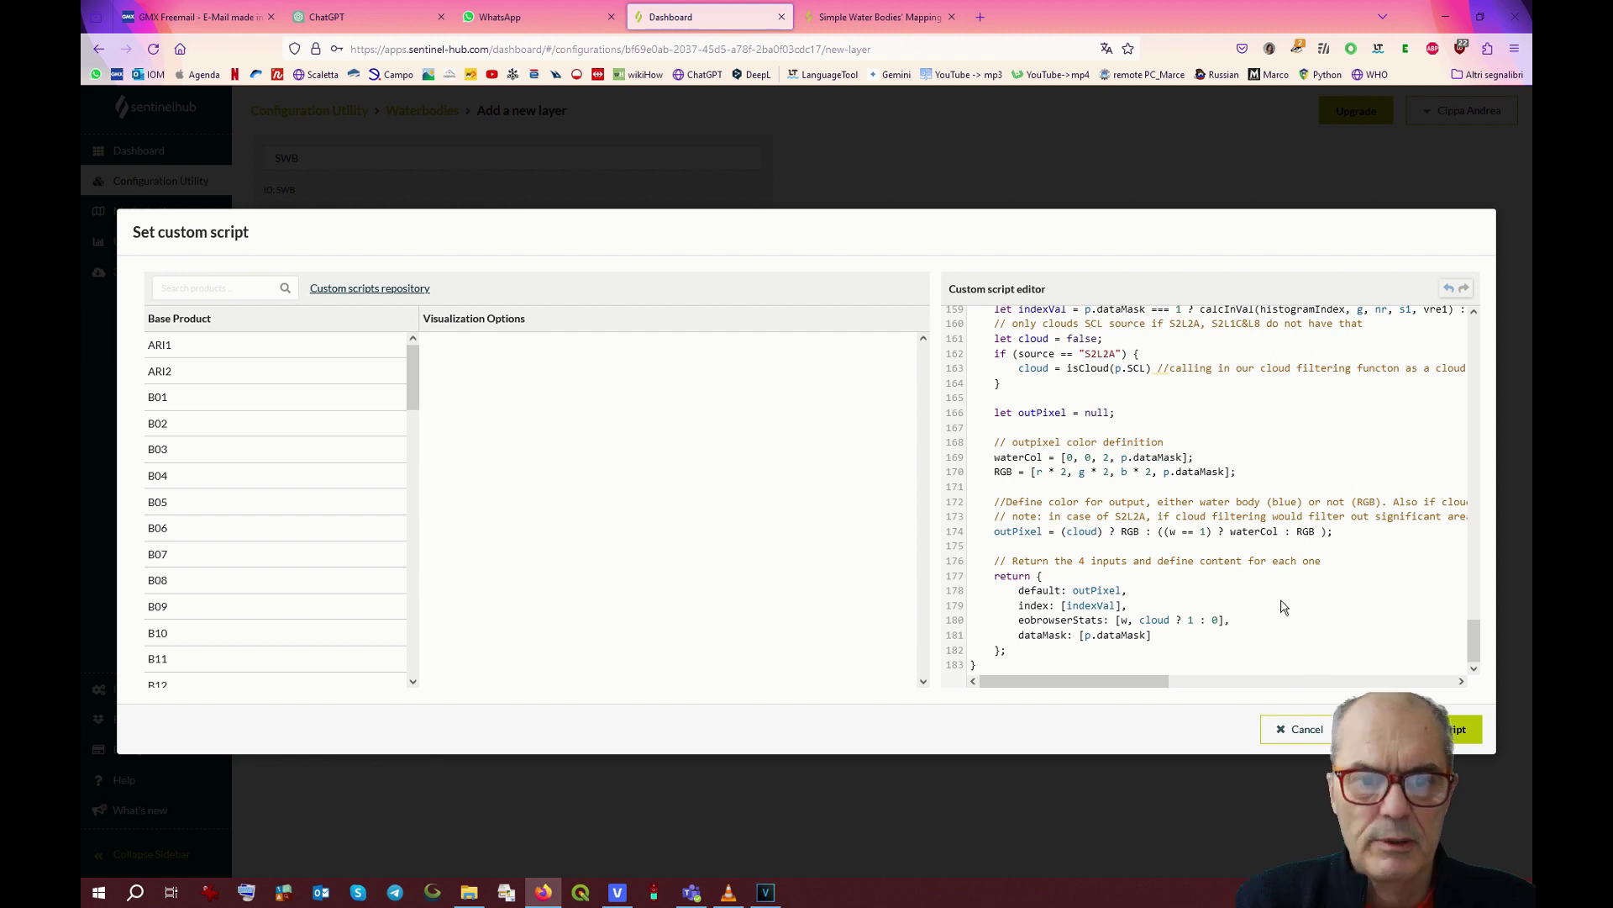
left_click(1458, 728)
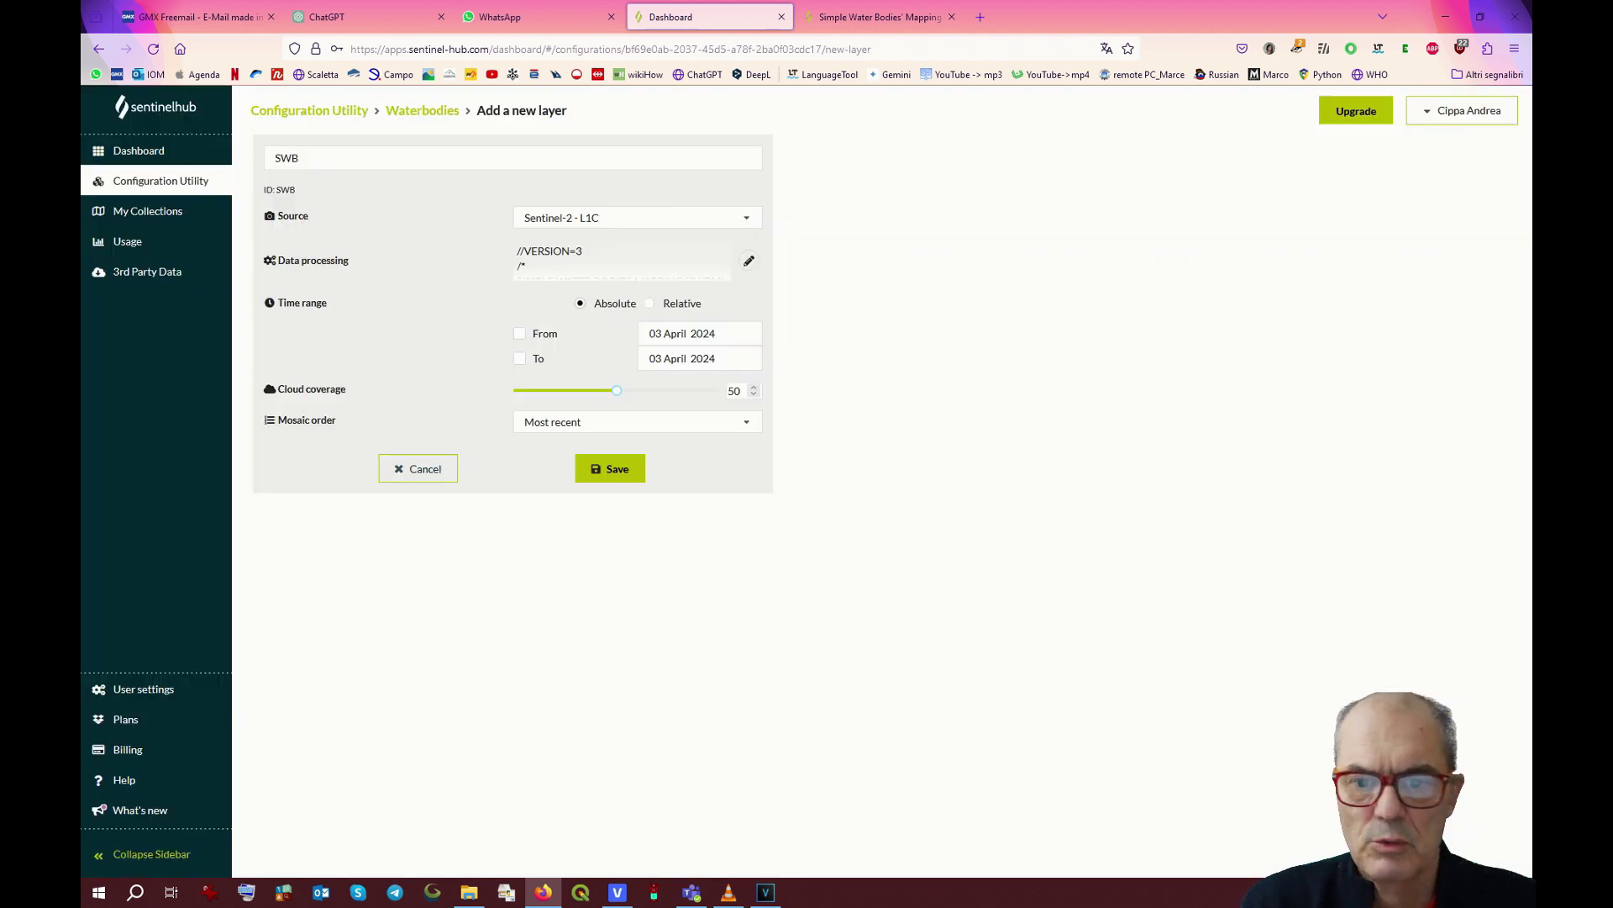
left_click(614, 469)
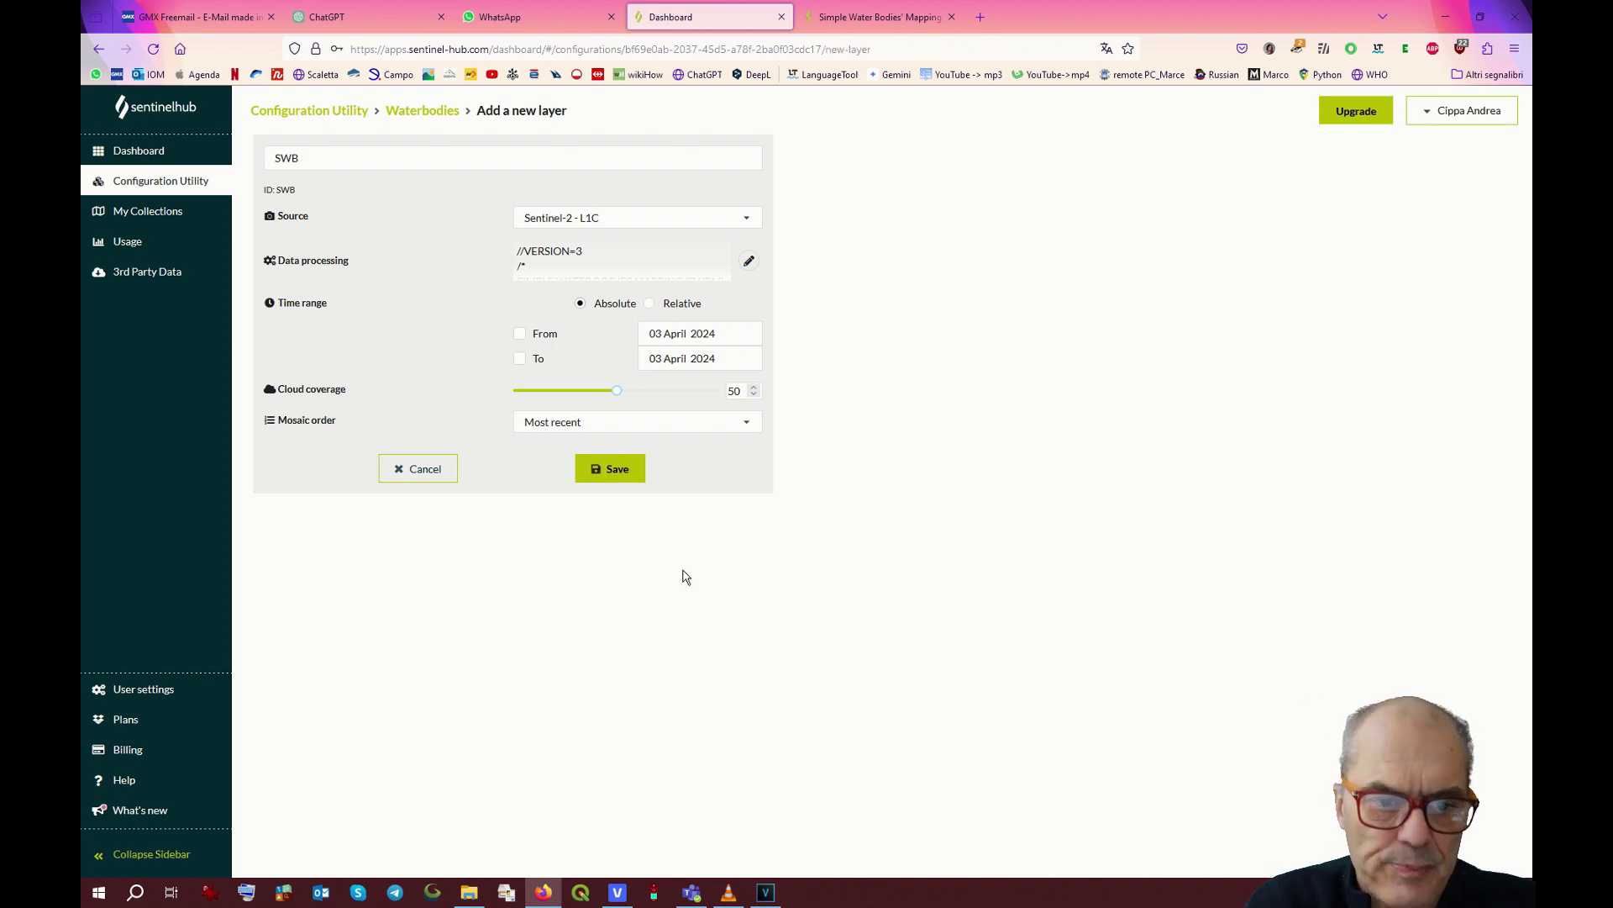
left_click(877, 17)
From the Sentinel-2 scripts list, open the Water Bodies' Mapping - WBM script page.
left_click(98, 51)
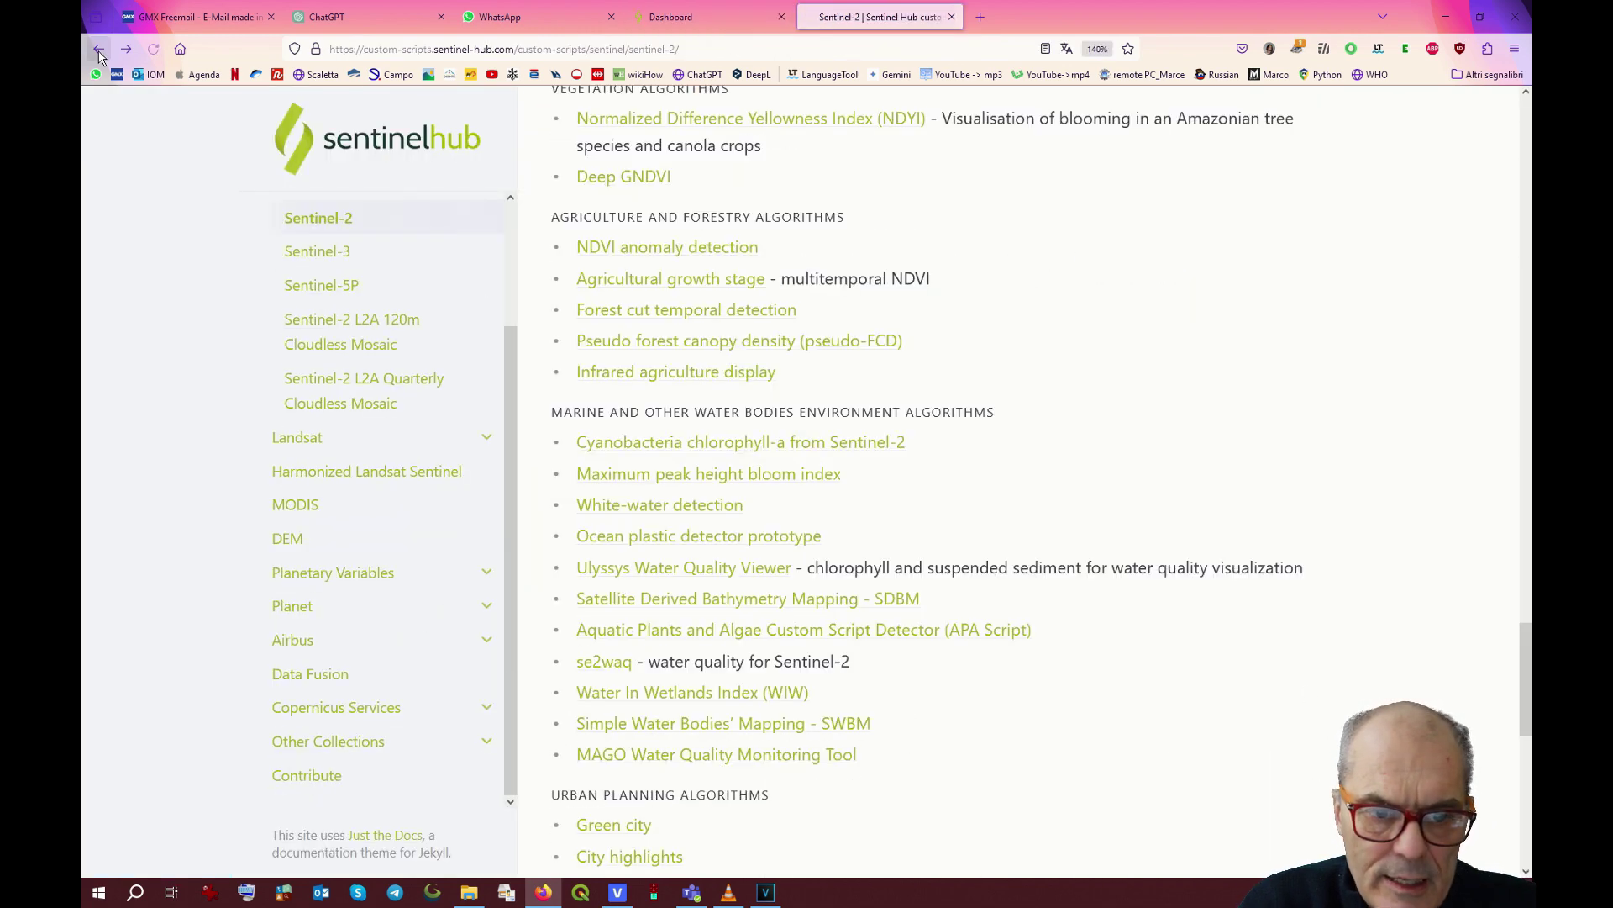
scroll(756, 420, "down", 3)
scroll(801, 445, "down", 1)
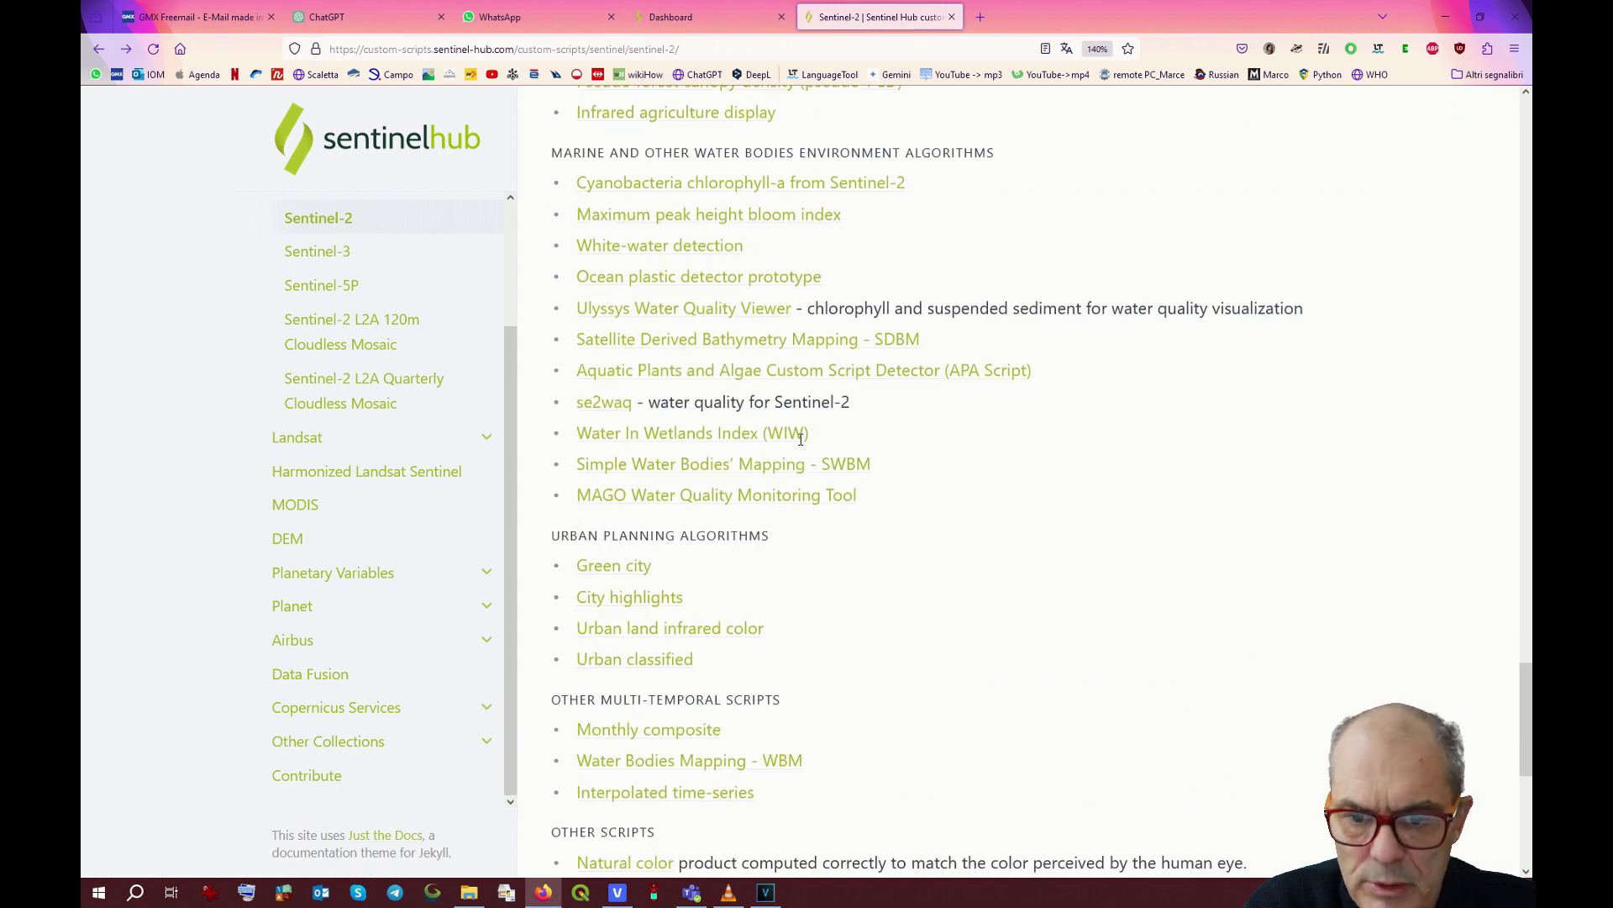
scroll(801, 442, "down", 2)
scroll(810, 514, "down", 3)
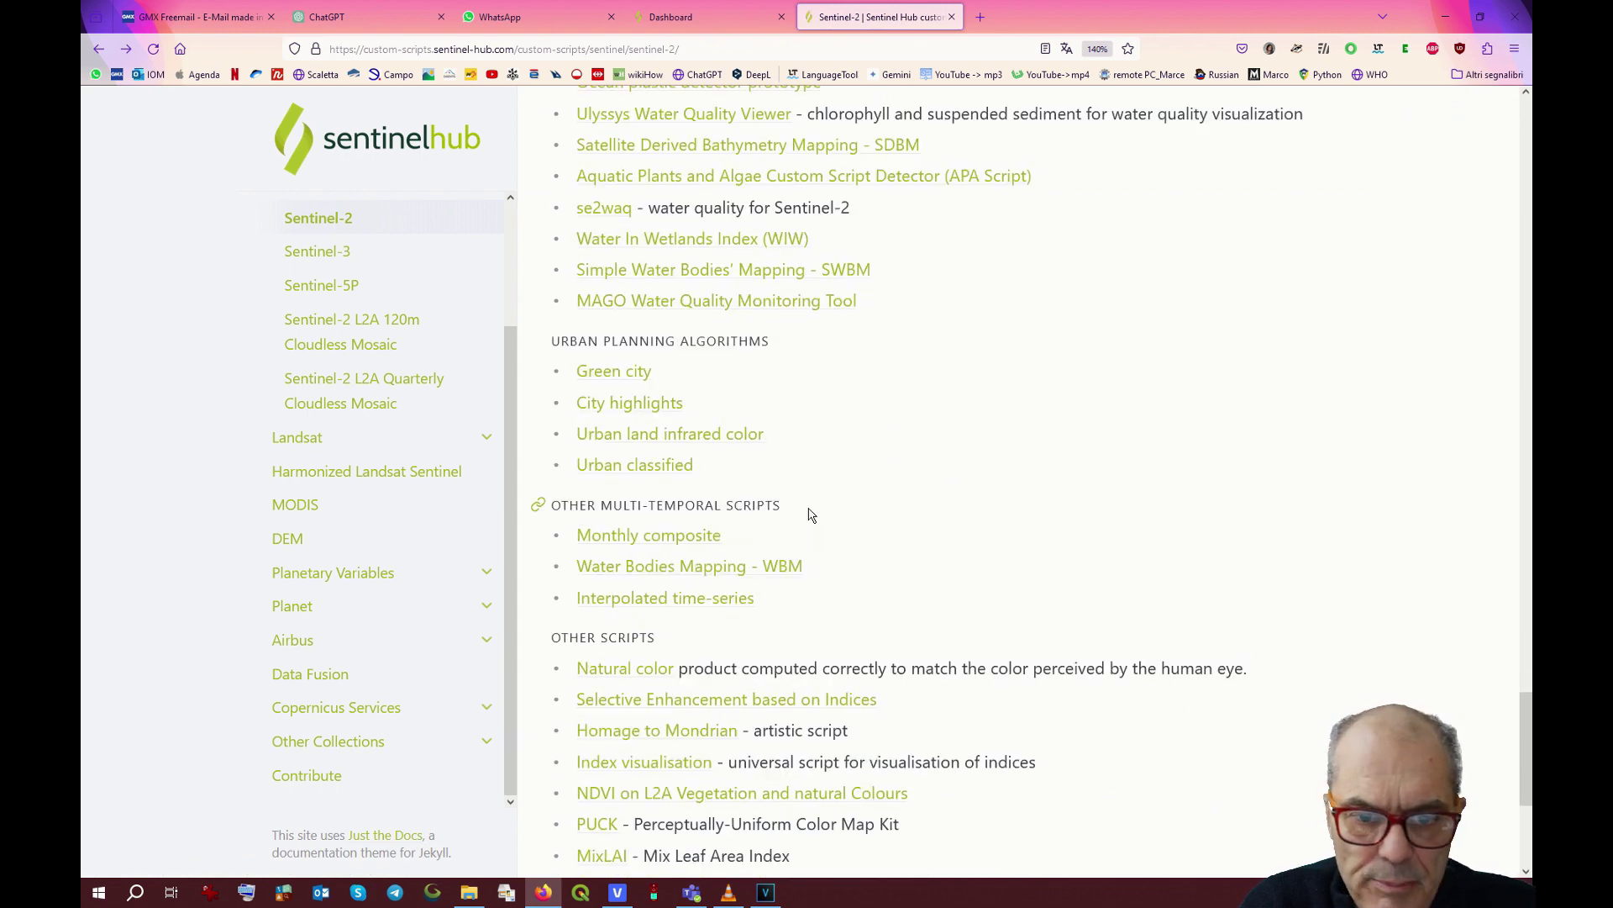
left_click(736, 571)
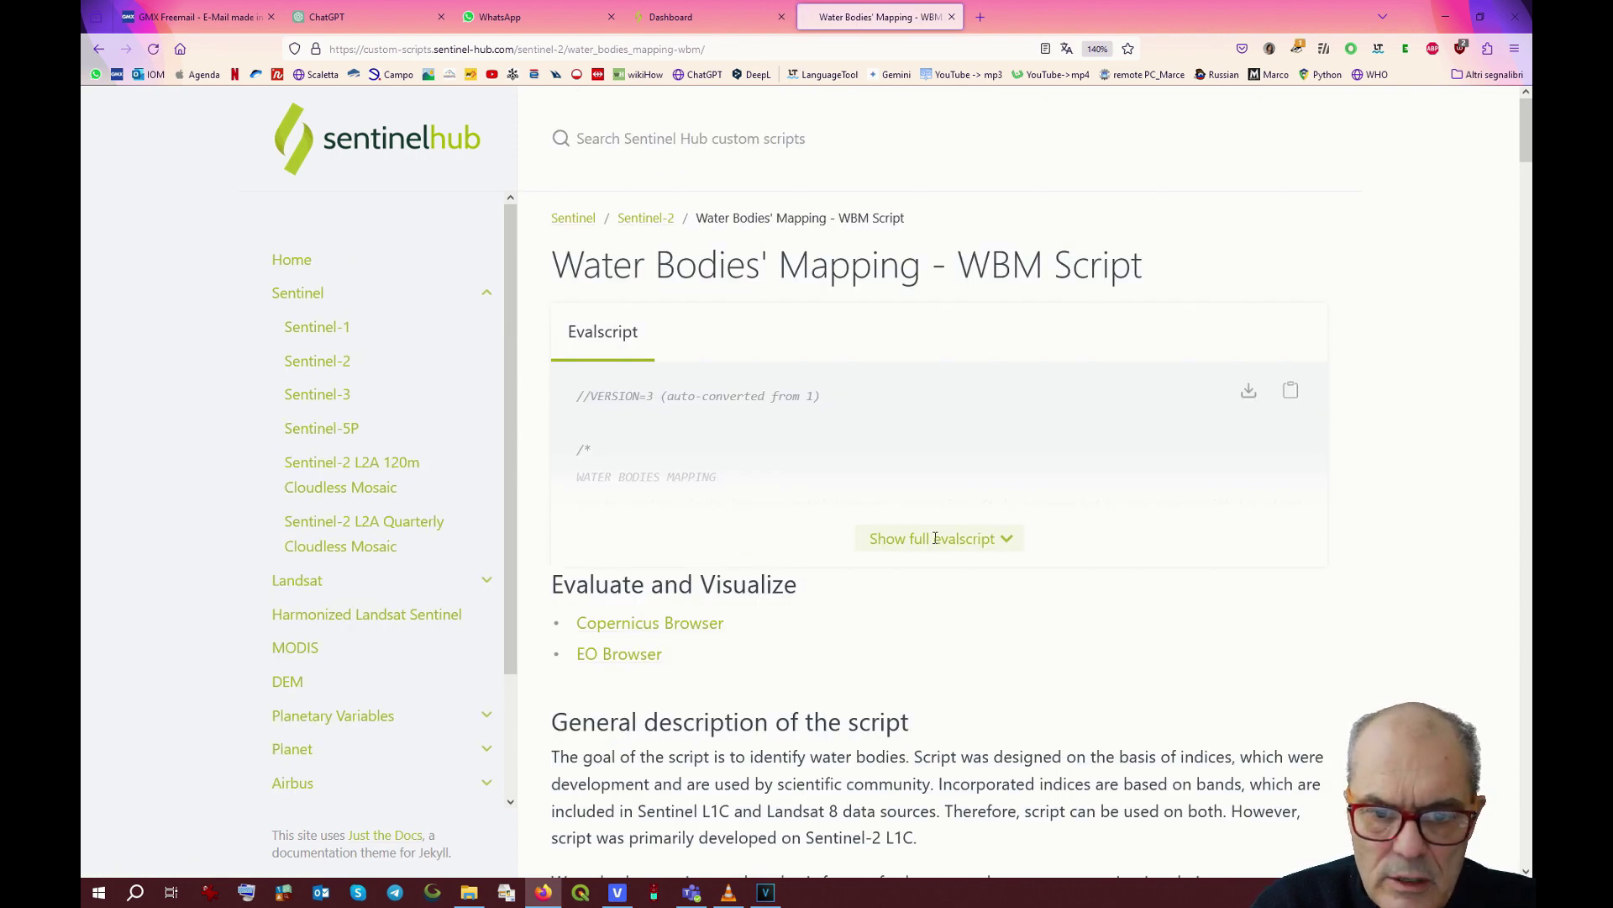
Copy the WBM evalscript and return to the Waterbodies configuration.
scroll(961, 599, "down", 8)
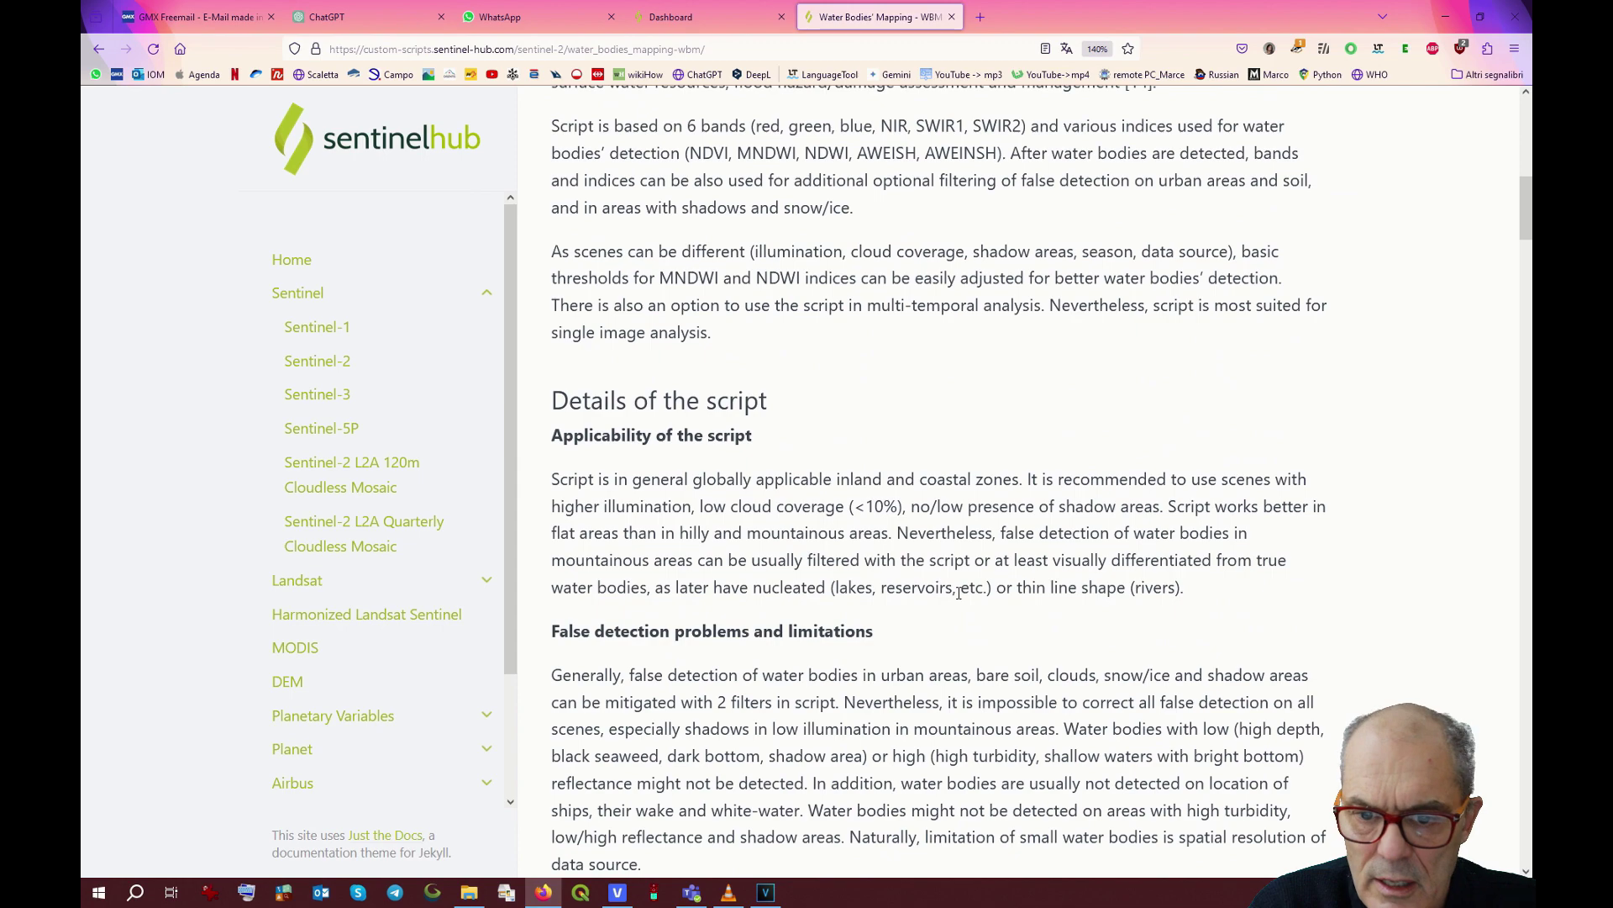
scroll(958, 593, "down", 10)
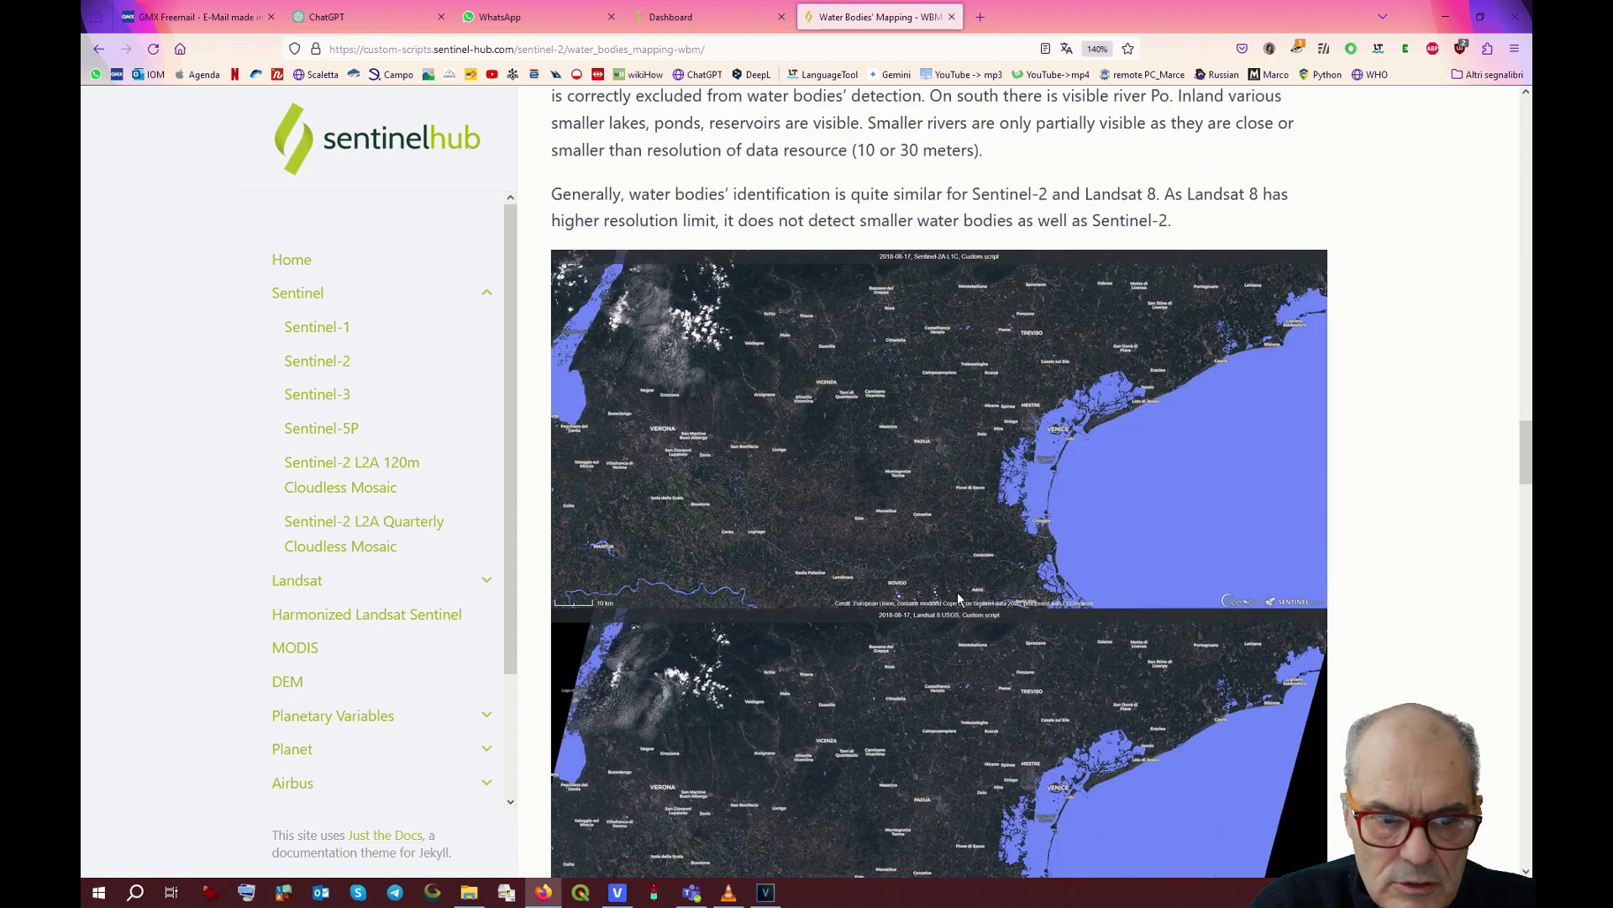
key("Home")
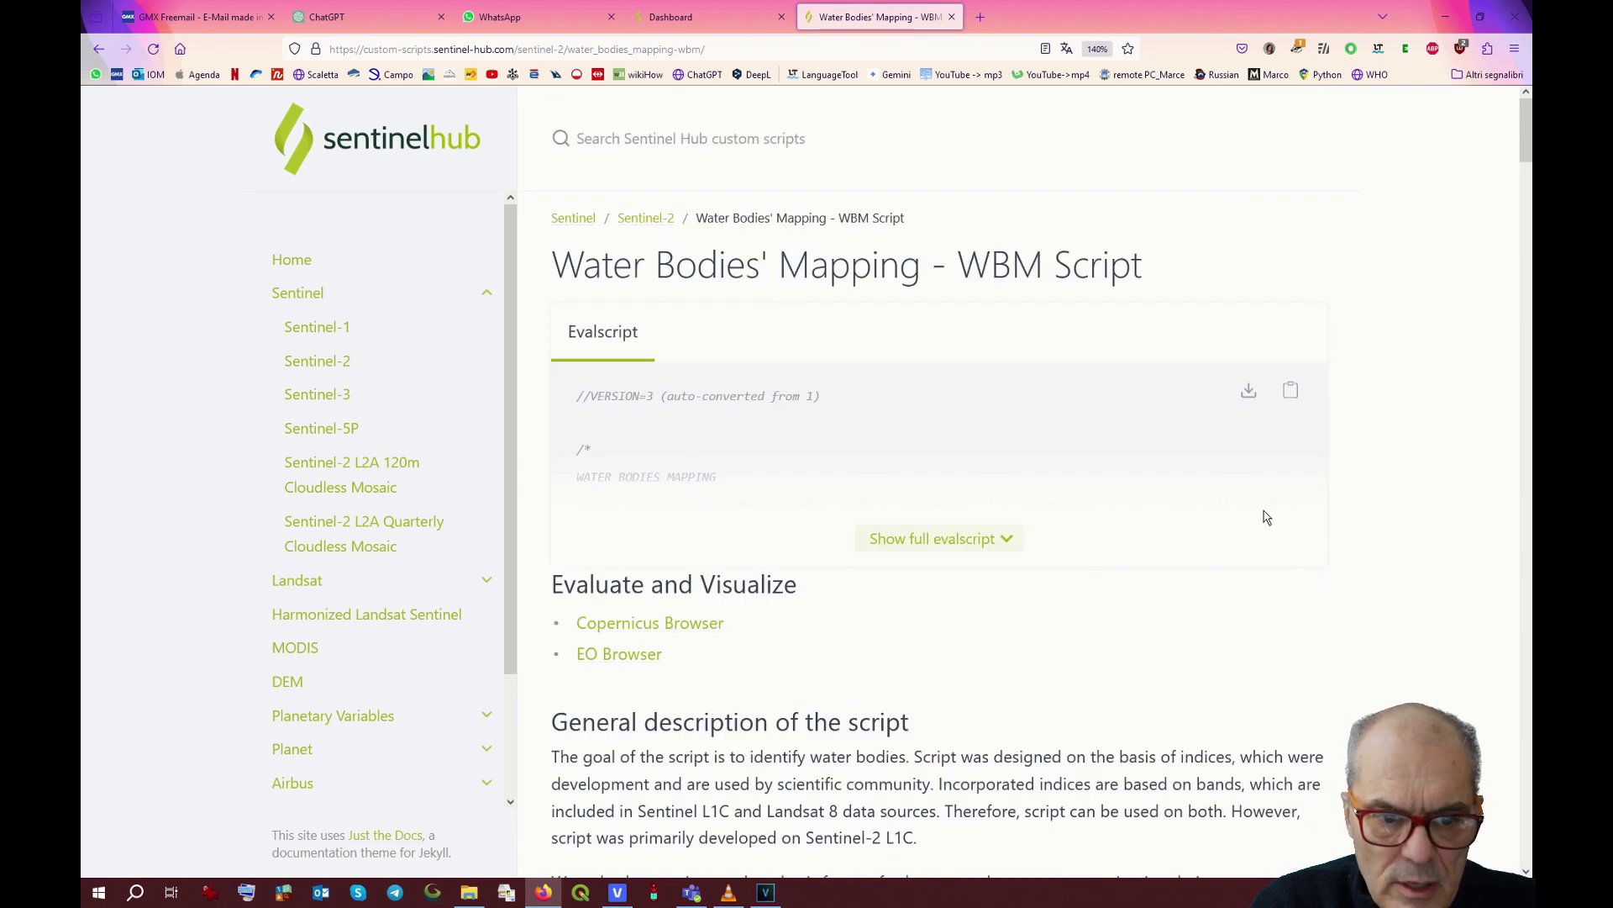
left_click(1290, 394)
left_click(670, 17)
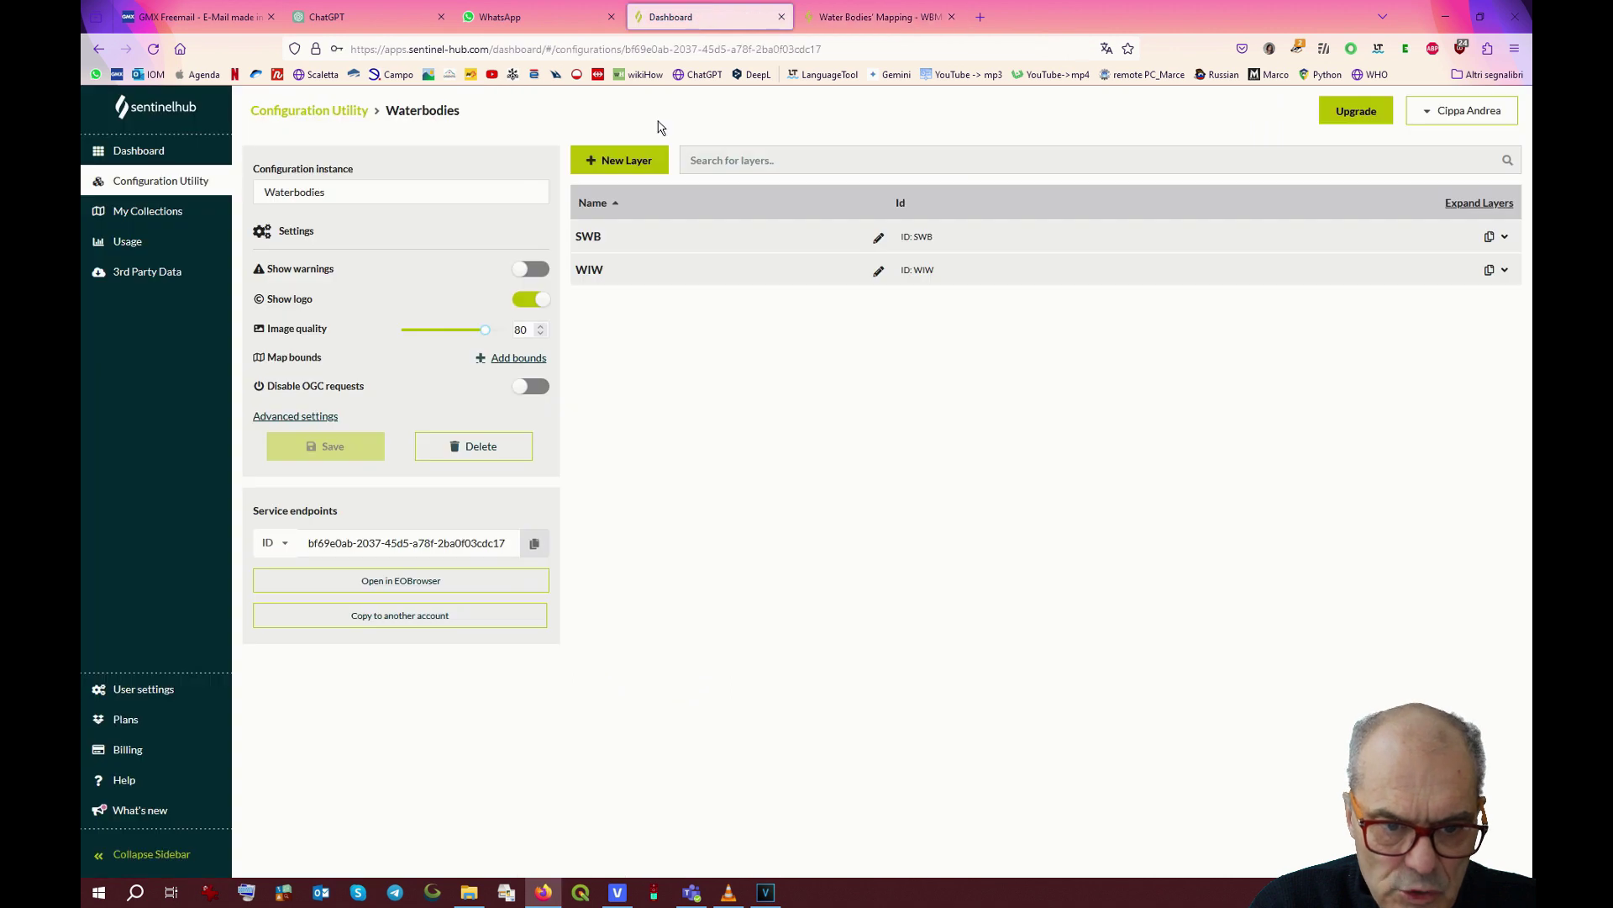
Add a WBM layer to Waterbodies and paste the WBM evalscript into its script editor.
left_click(620, 159)
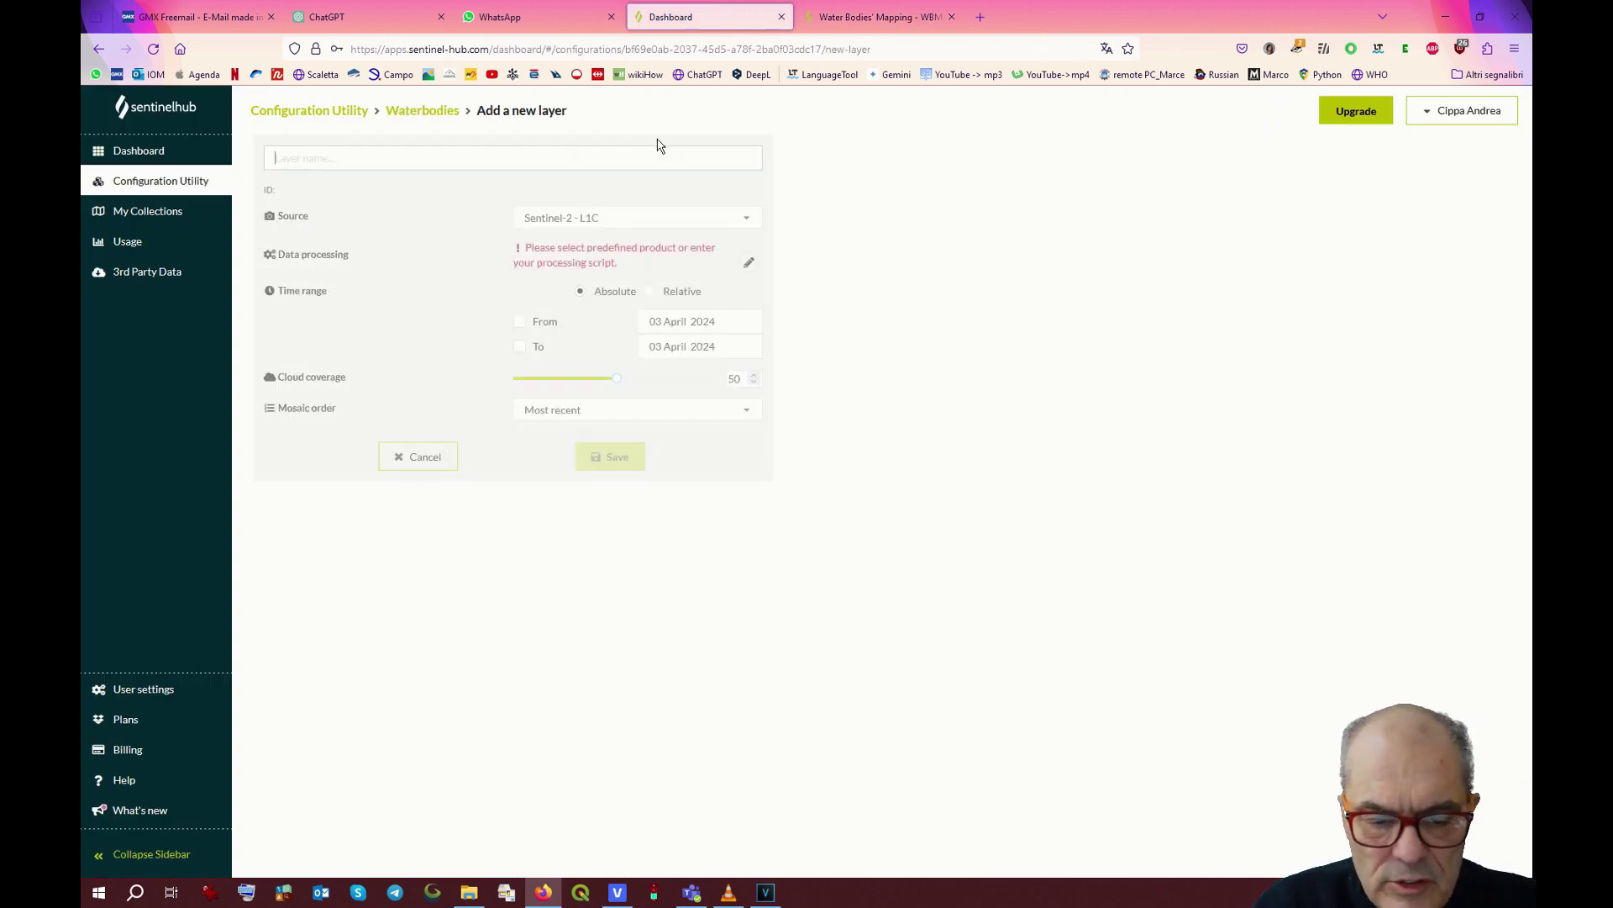
left_click(576, 156)
type("WBM")
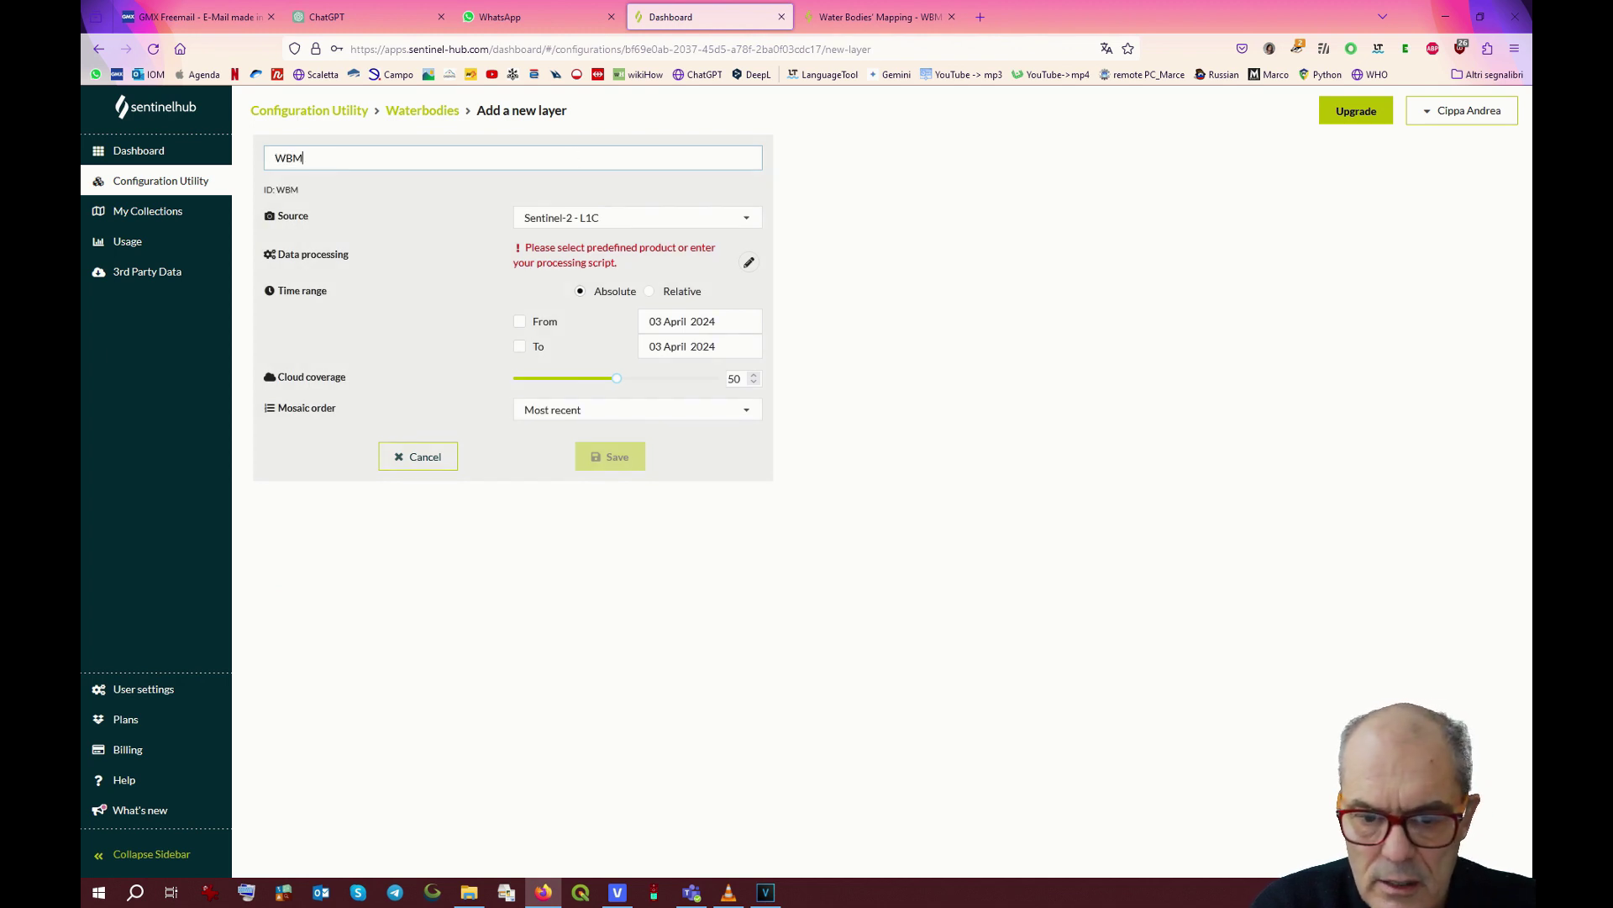
left_click(750, 264)
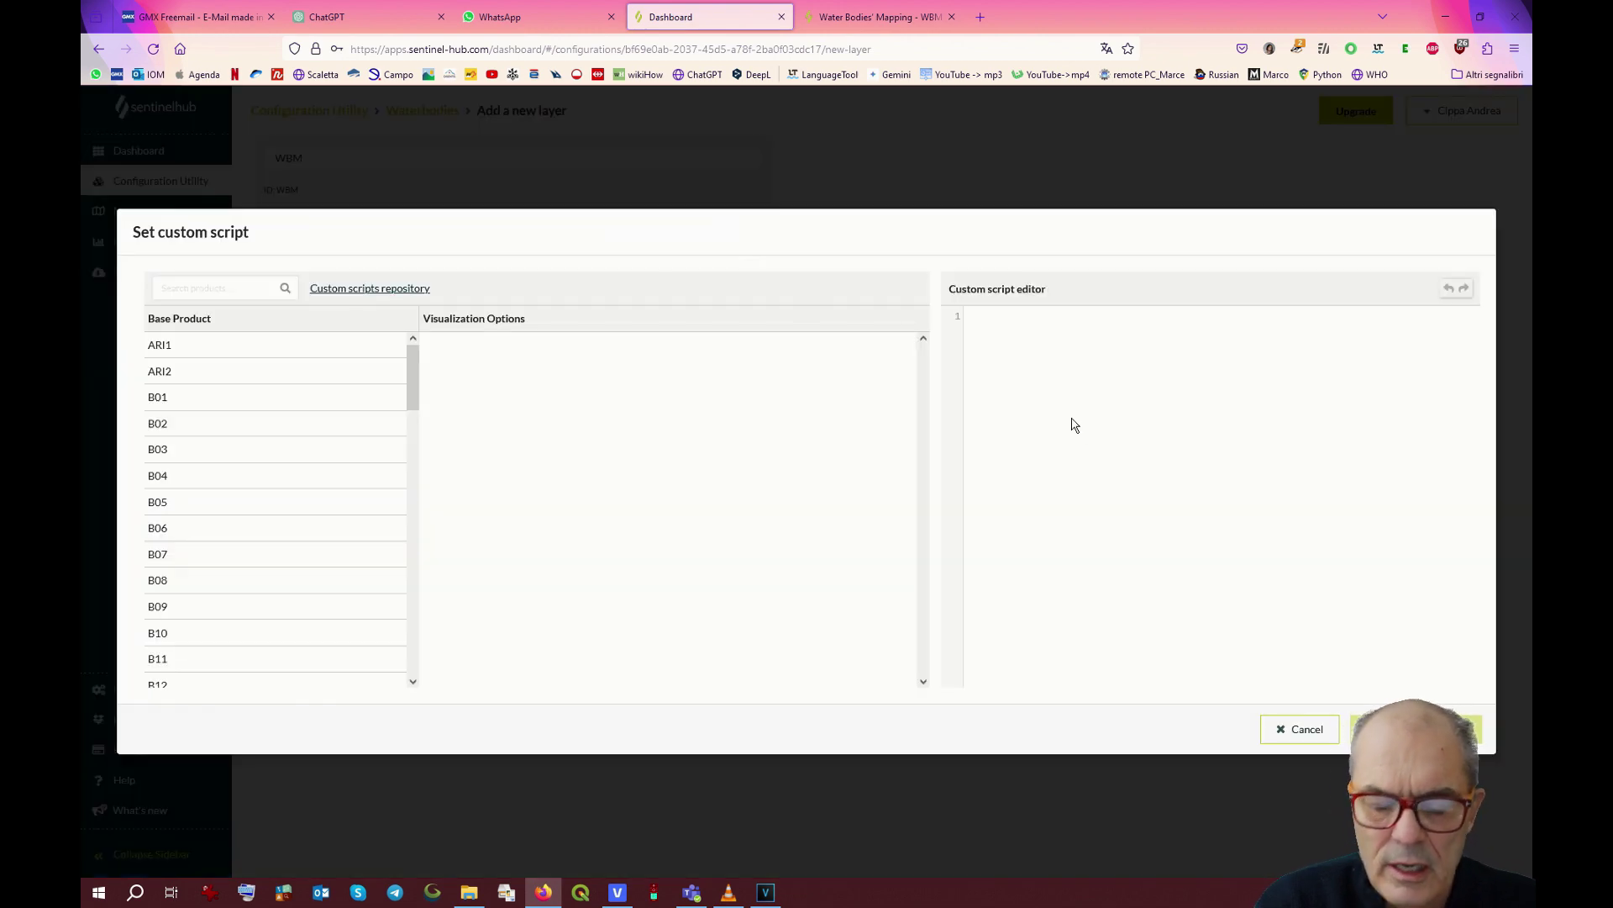
key("ctrl+v")
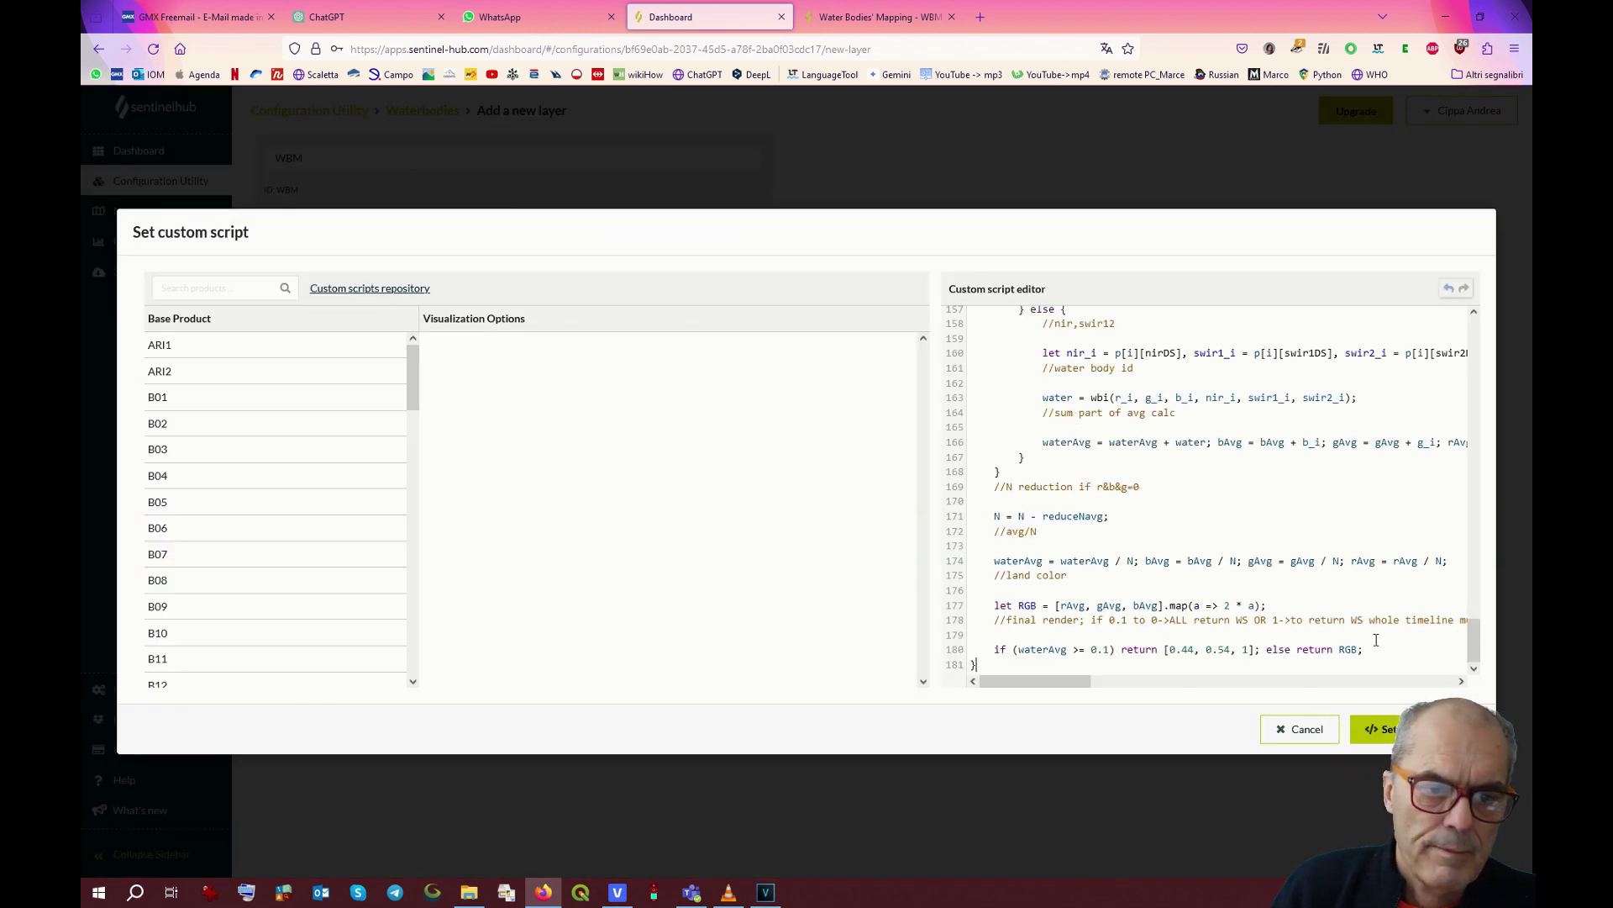
key("ctrl+Tab")
scroll(710, 489, "up", 15)
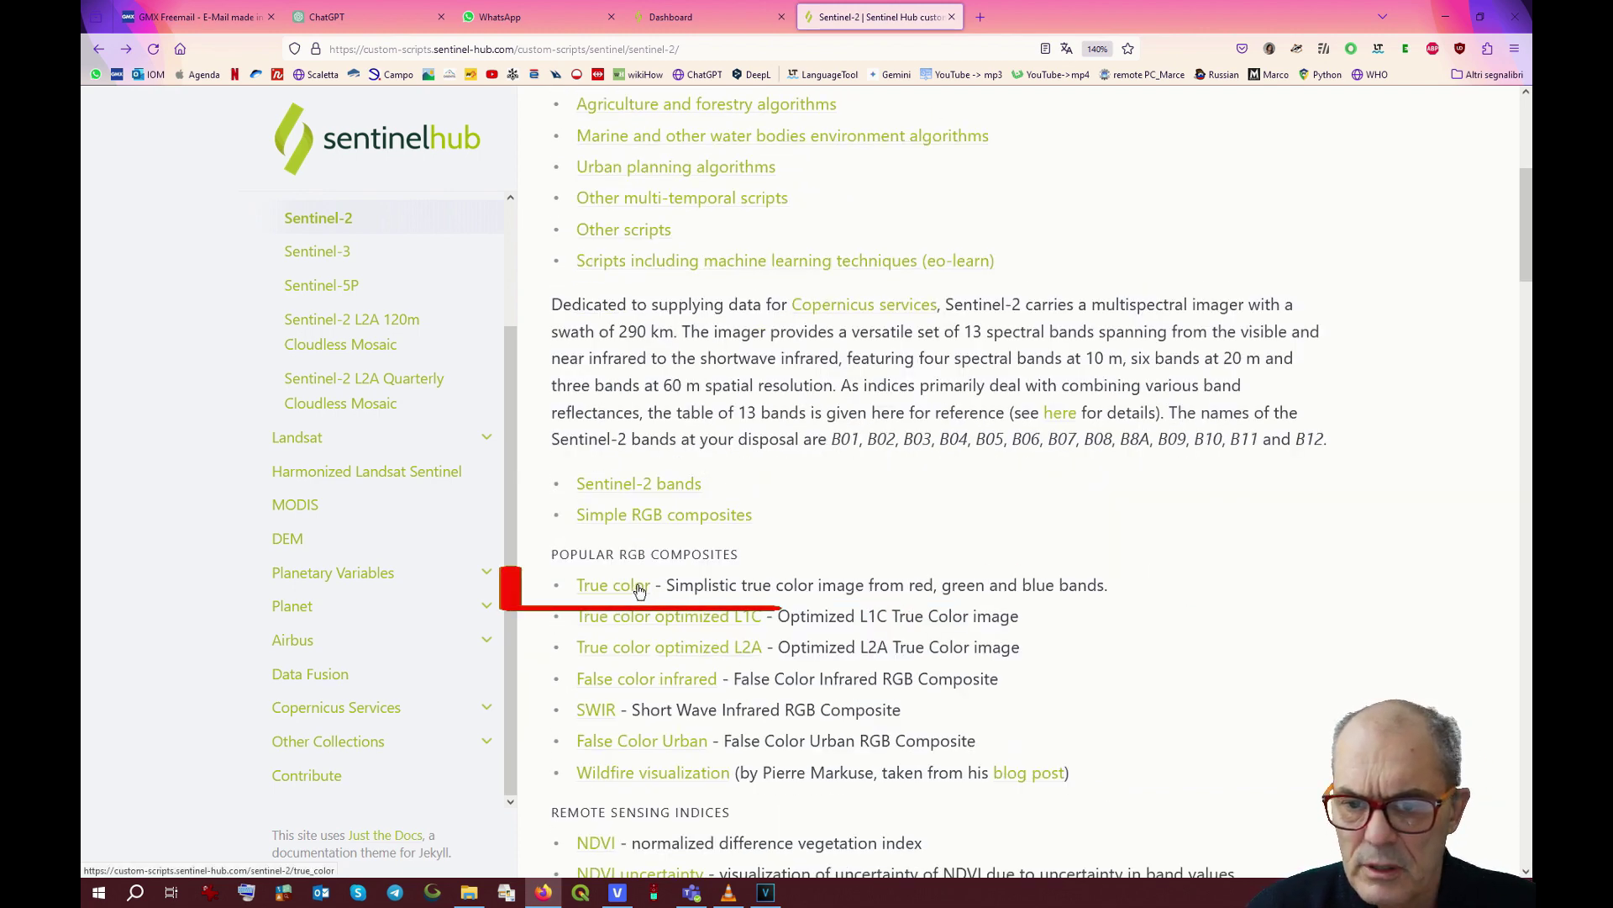
Copy the True color evalscript and save it as a new Waterbodies layer named TrueColor.
left_click(640, 591)
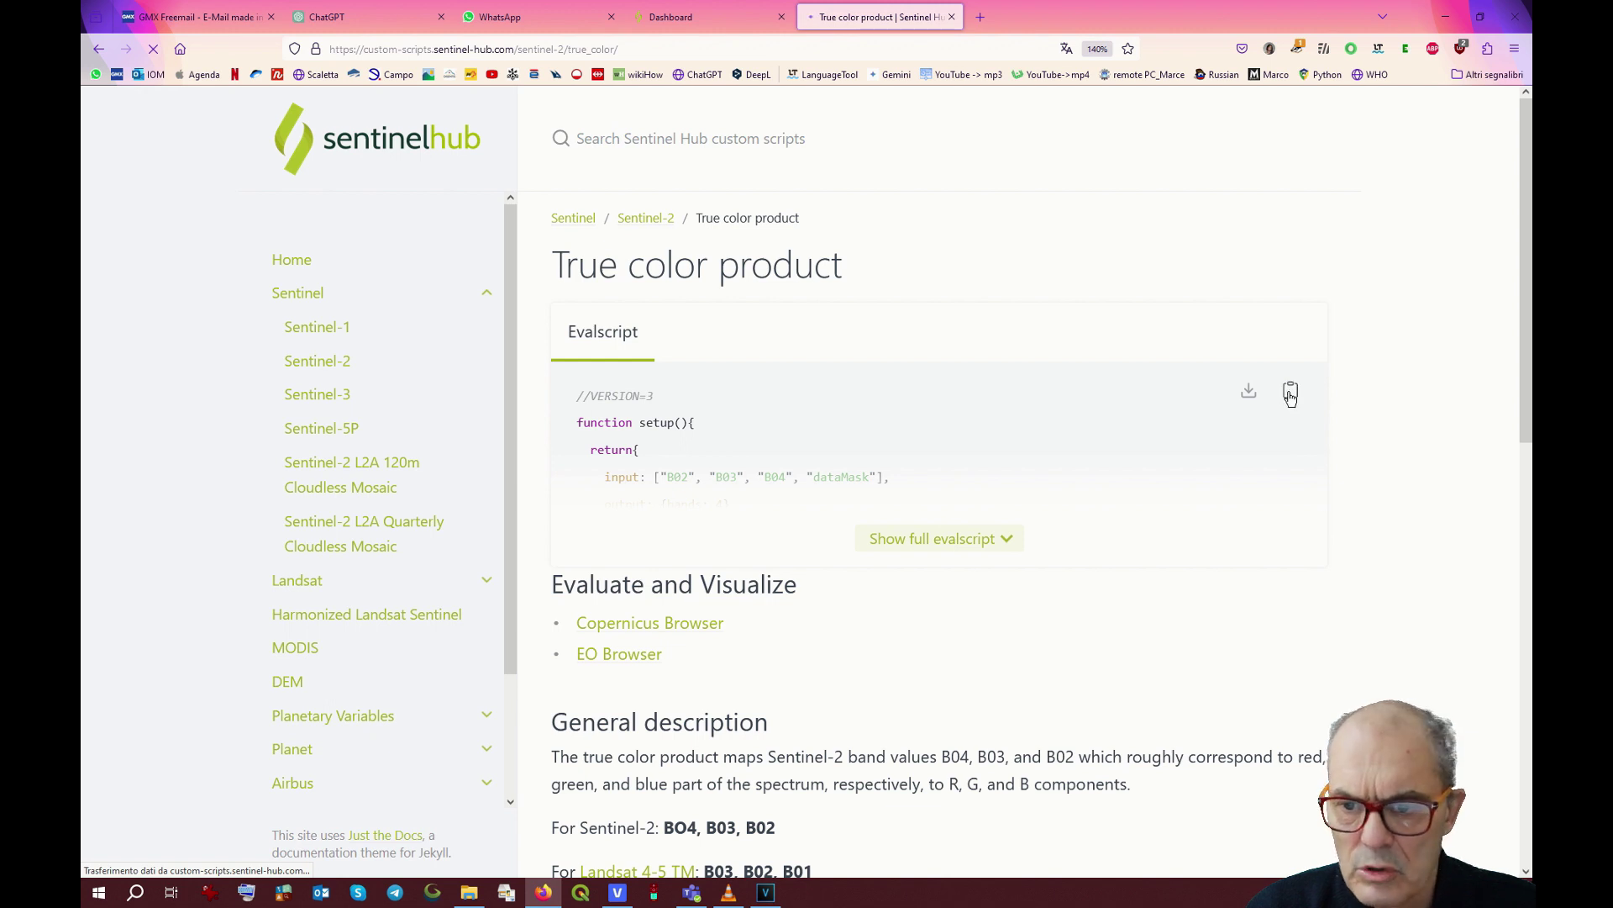
left_click(671, 17)
left_click(621, 159)
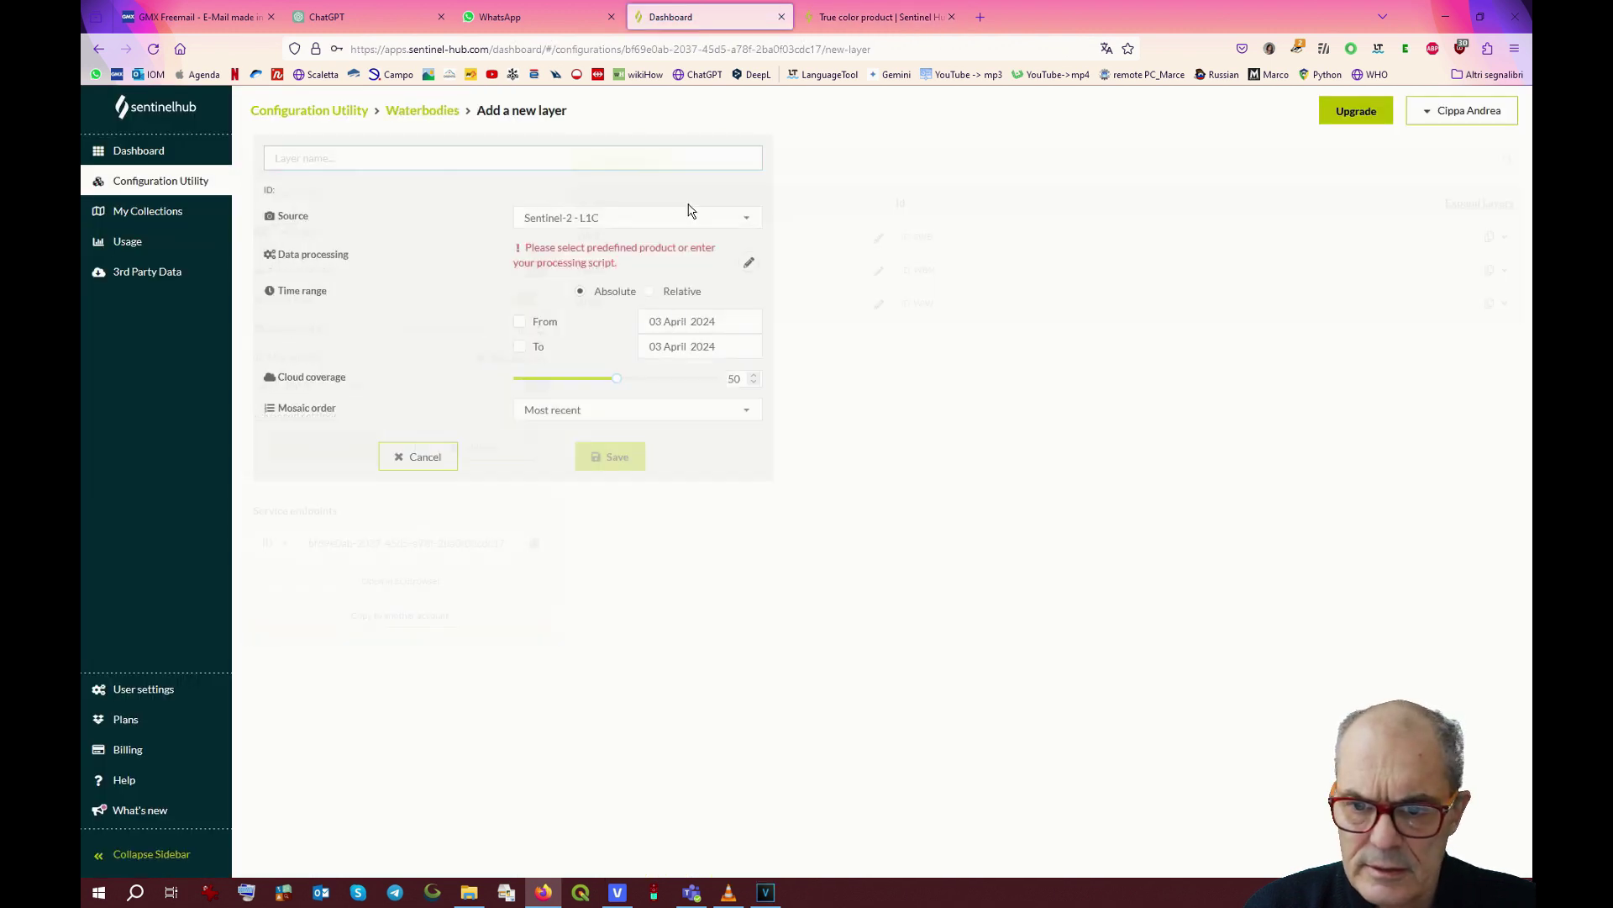
type("TrueColor")
left_click(748, 262)
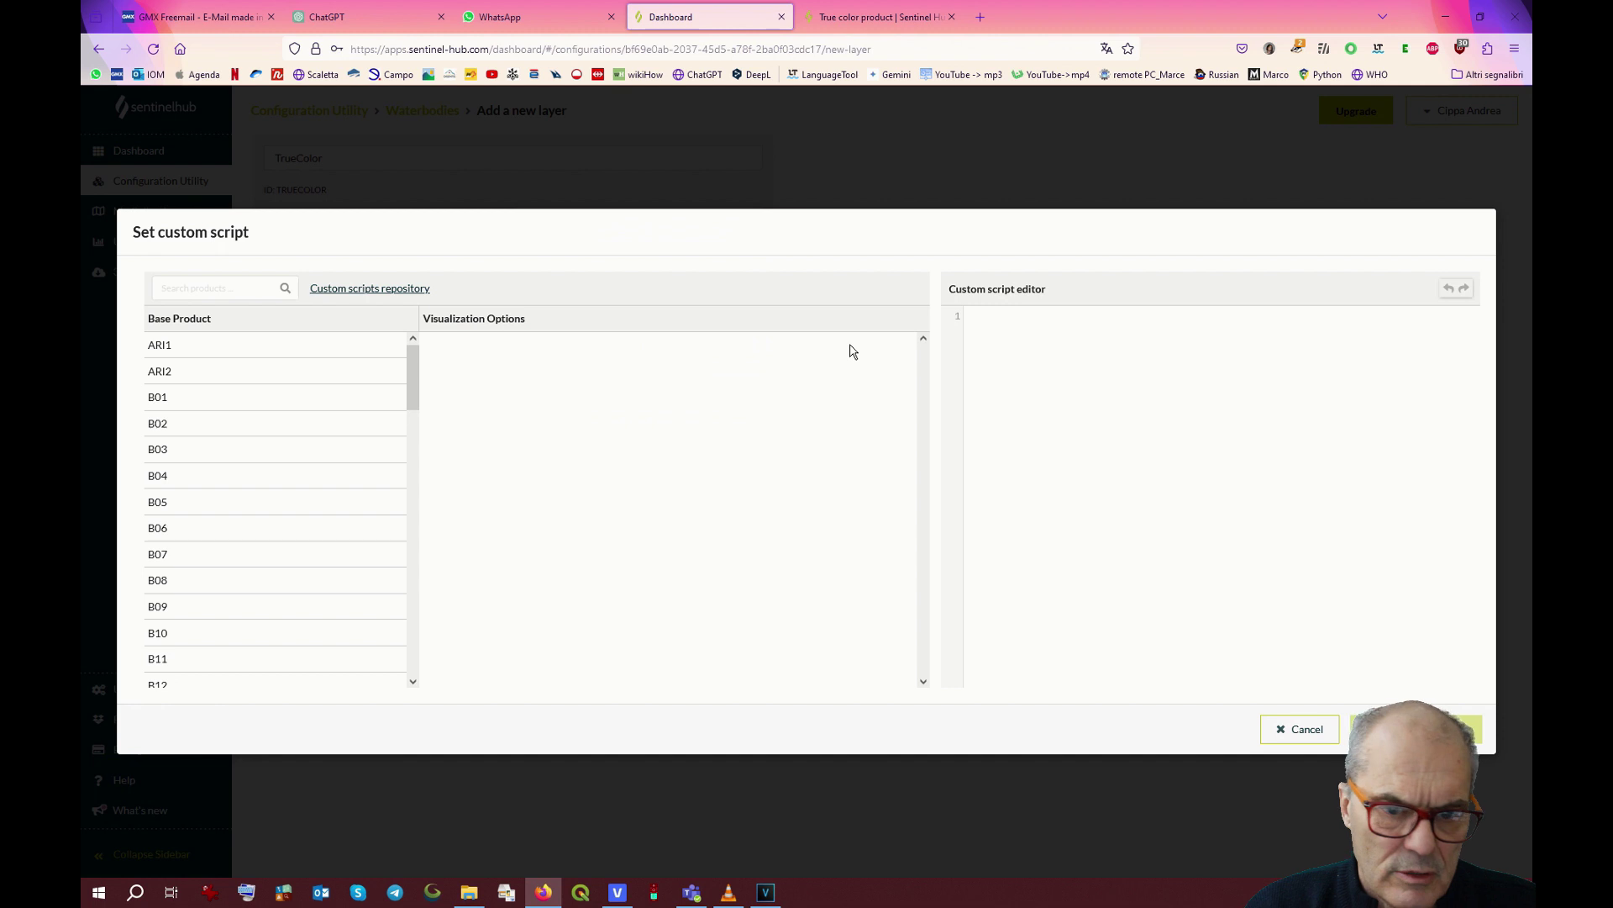
key("ctrl+v")
left_click(1466, 728)
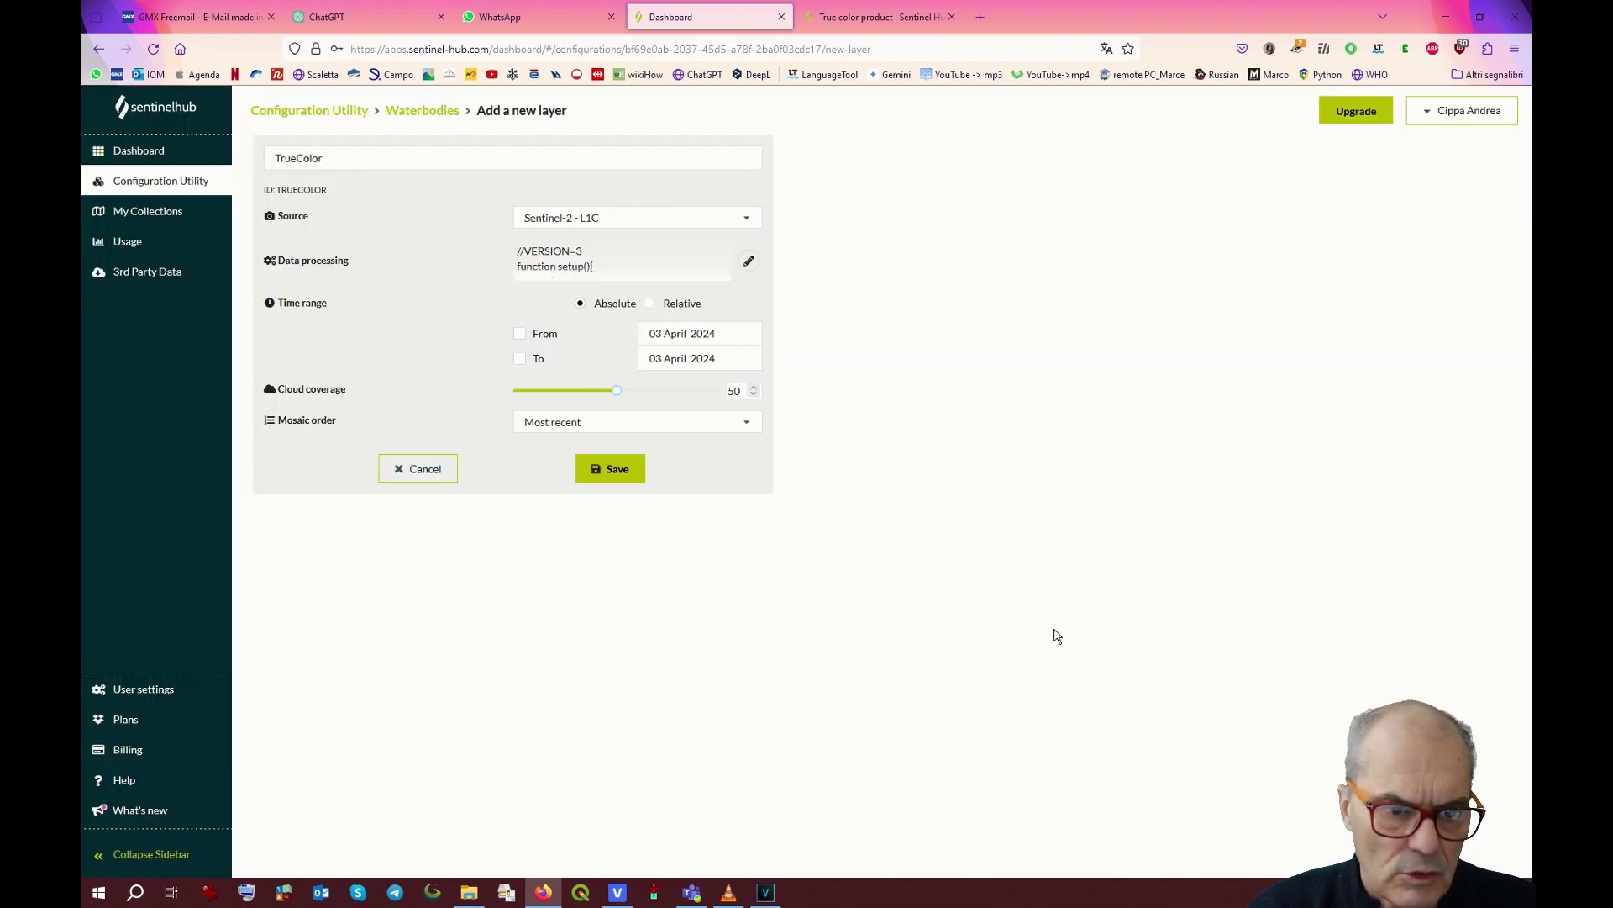
left_click(608, 476)
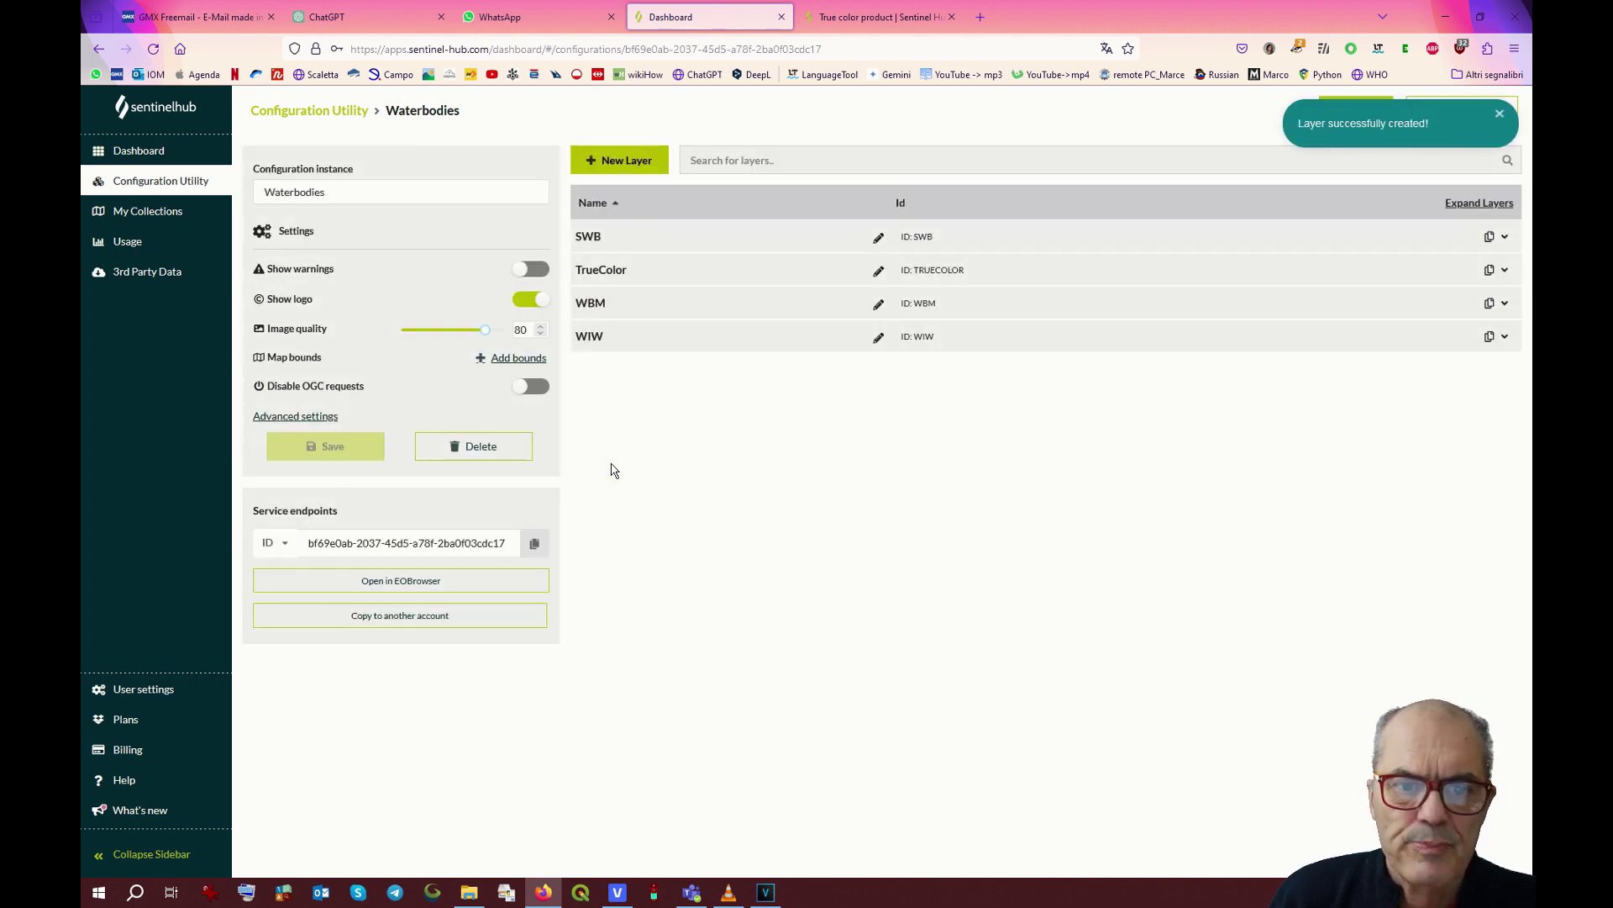
key("alt+Tab")
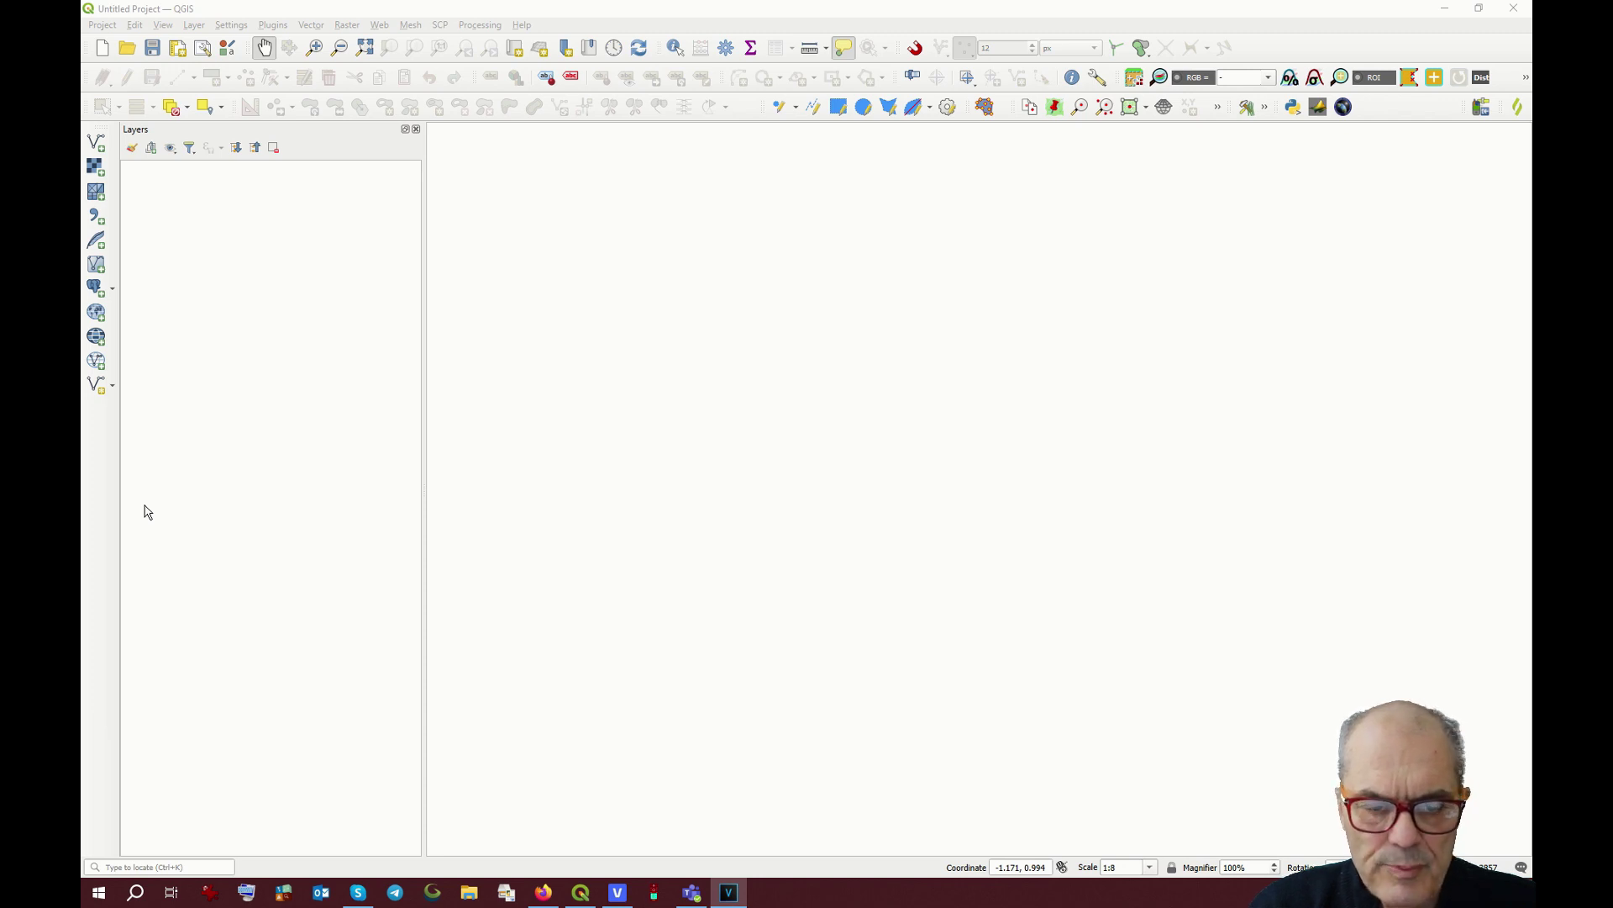
Check the installed SentinelHub plugin by searching 'sentin' in QGIS's plugin manager, then open its panel.
left_click(270, 33)
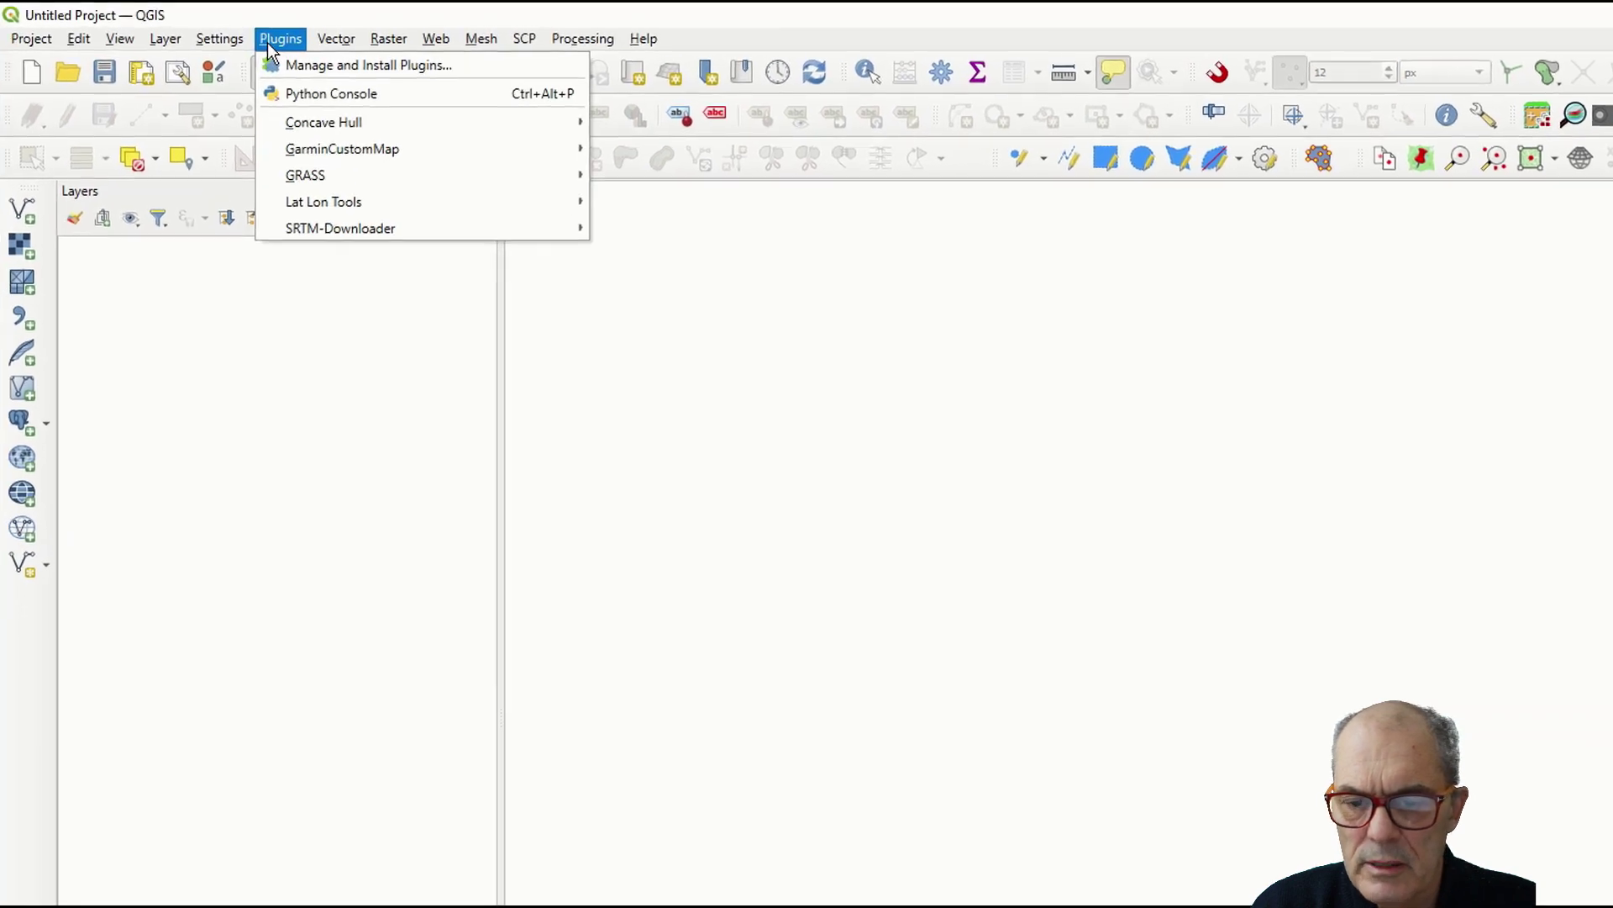
left_click(352, 55)
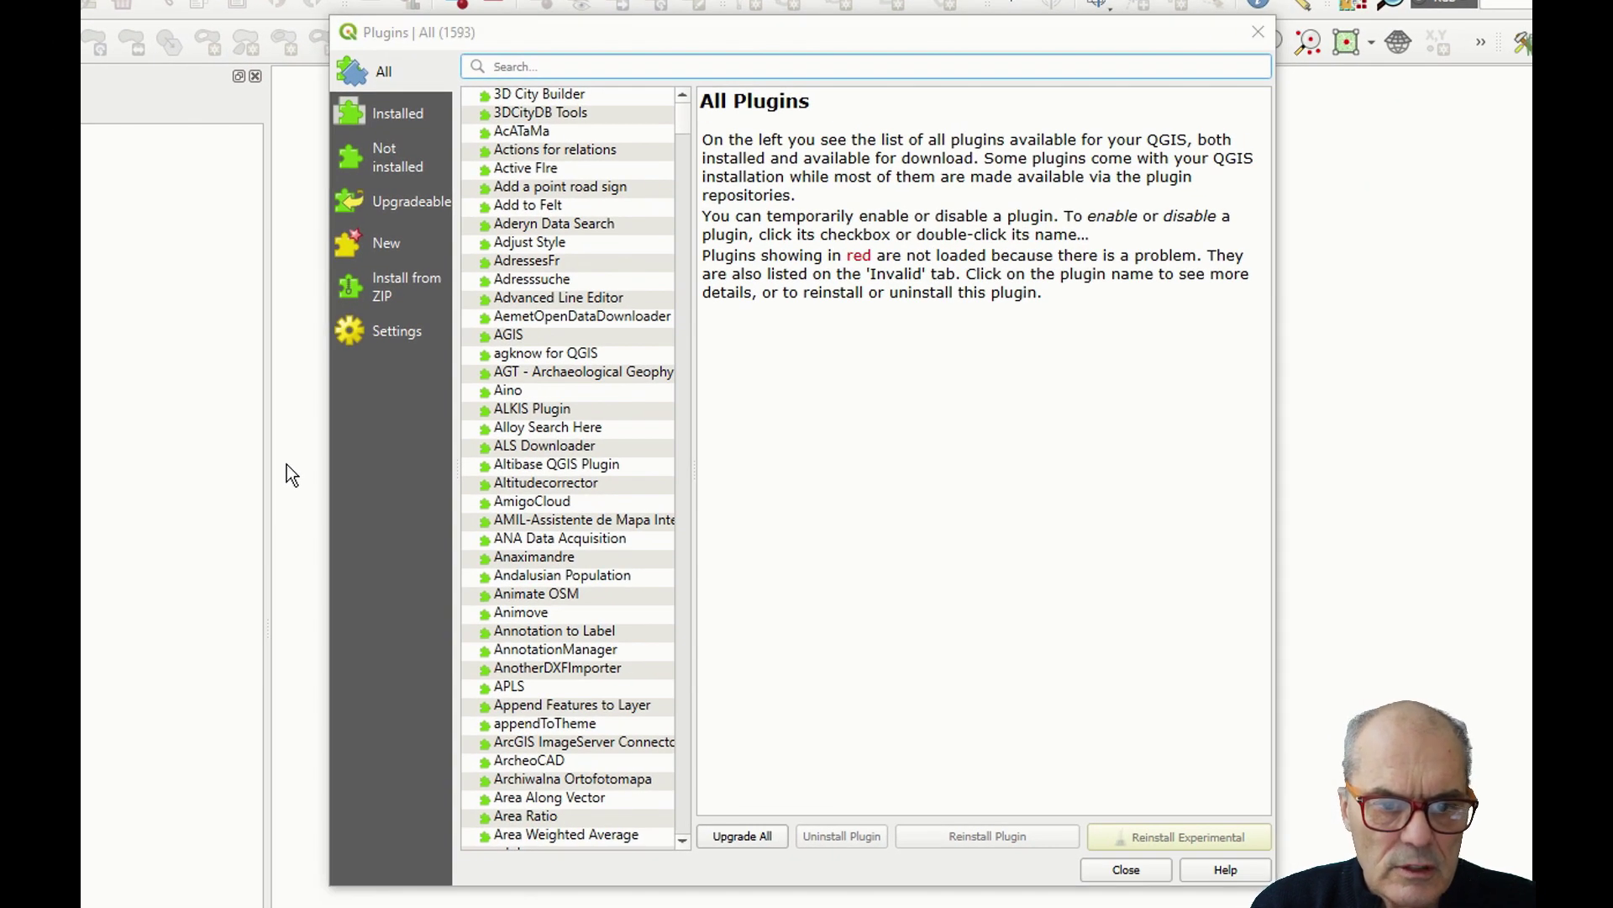
type("sentin")
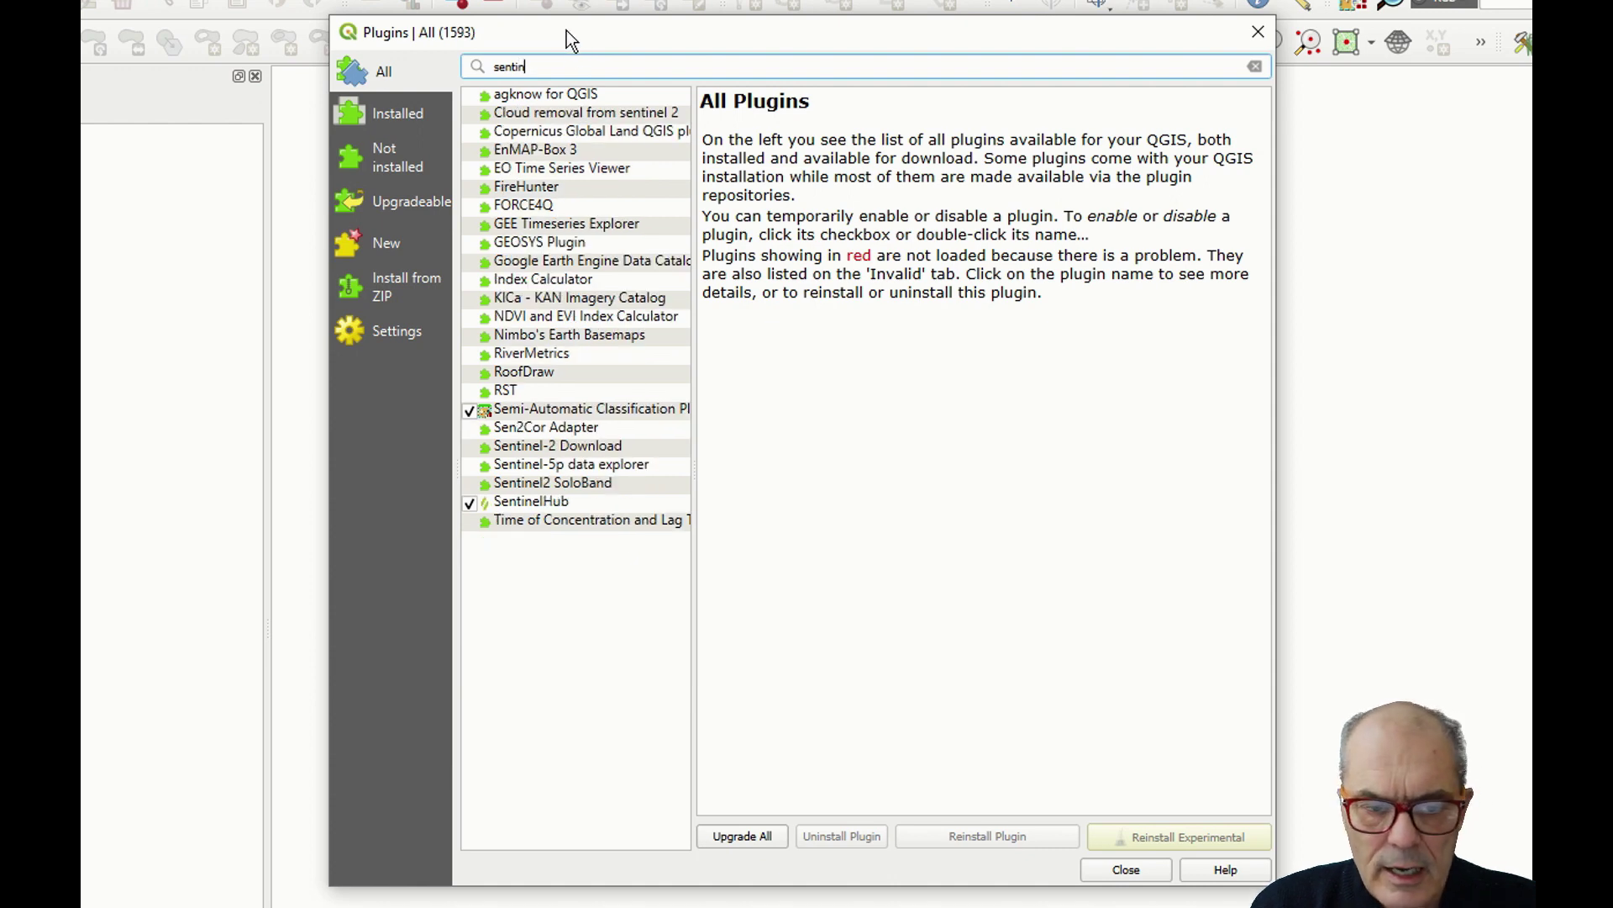
left_click(534, 504)
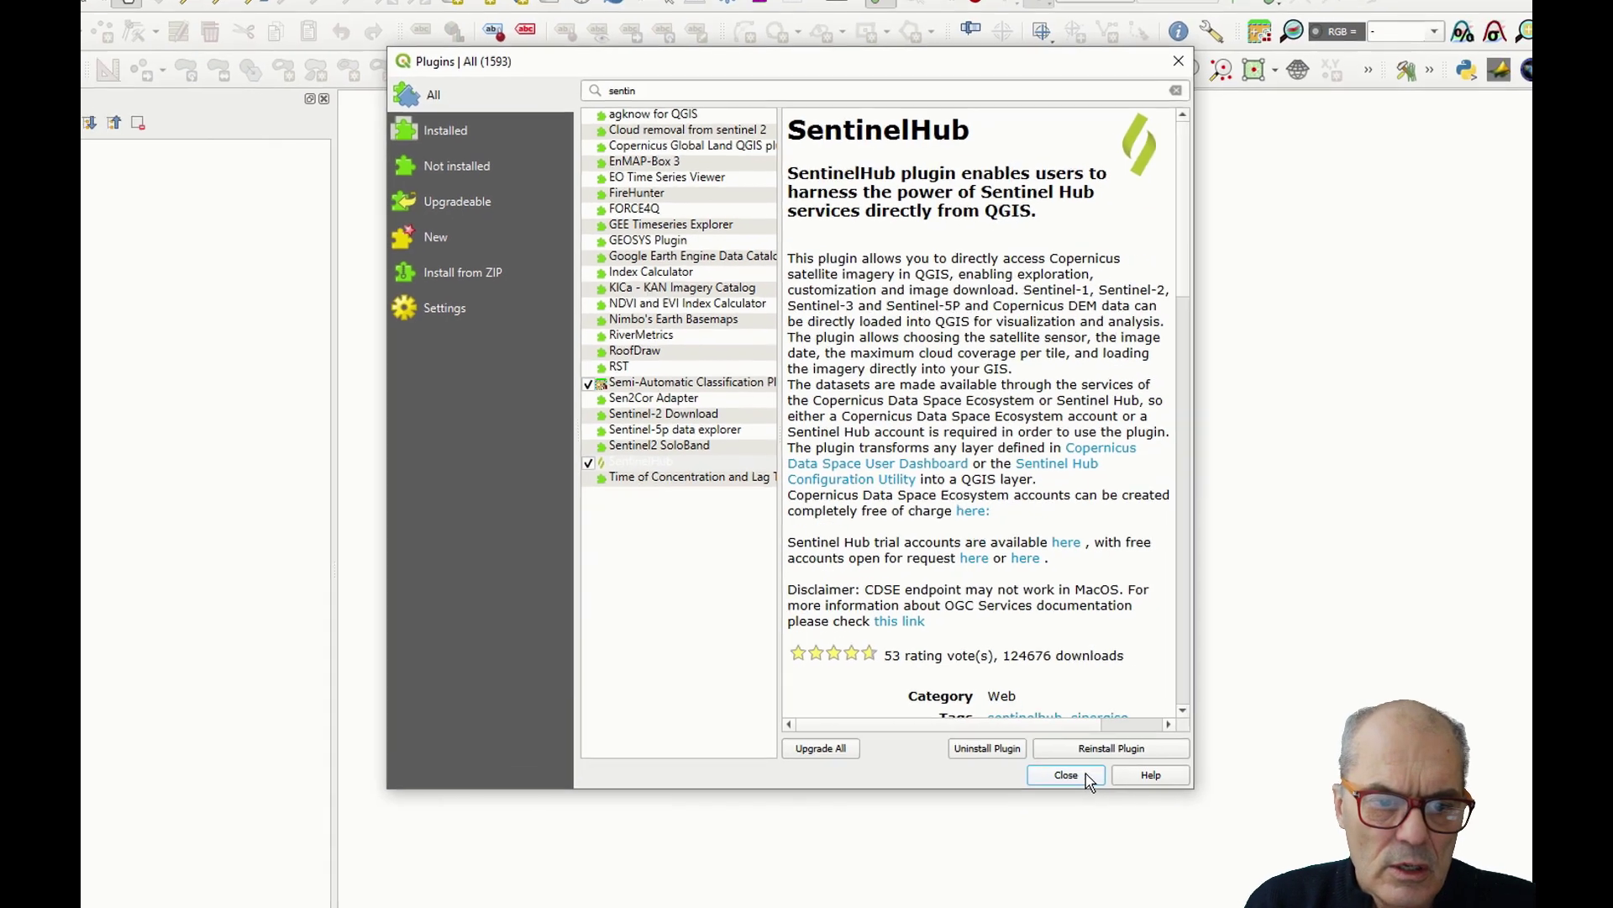
left_click(1086, 776)
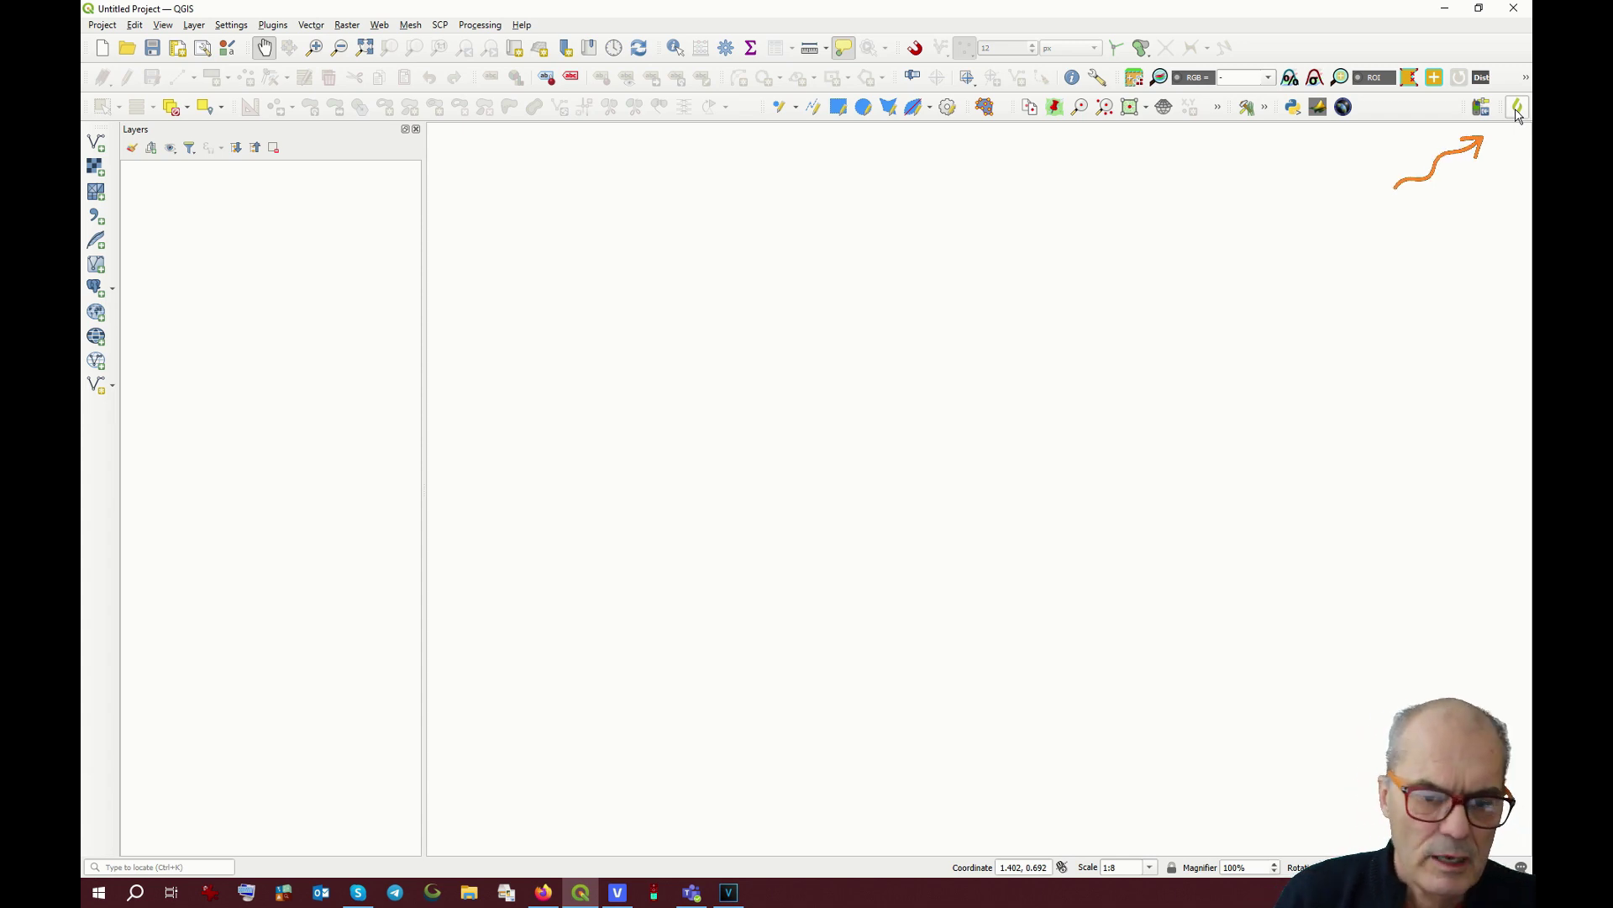
left_click(1517, 107)
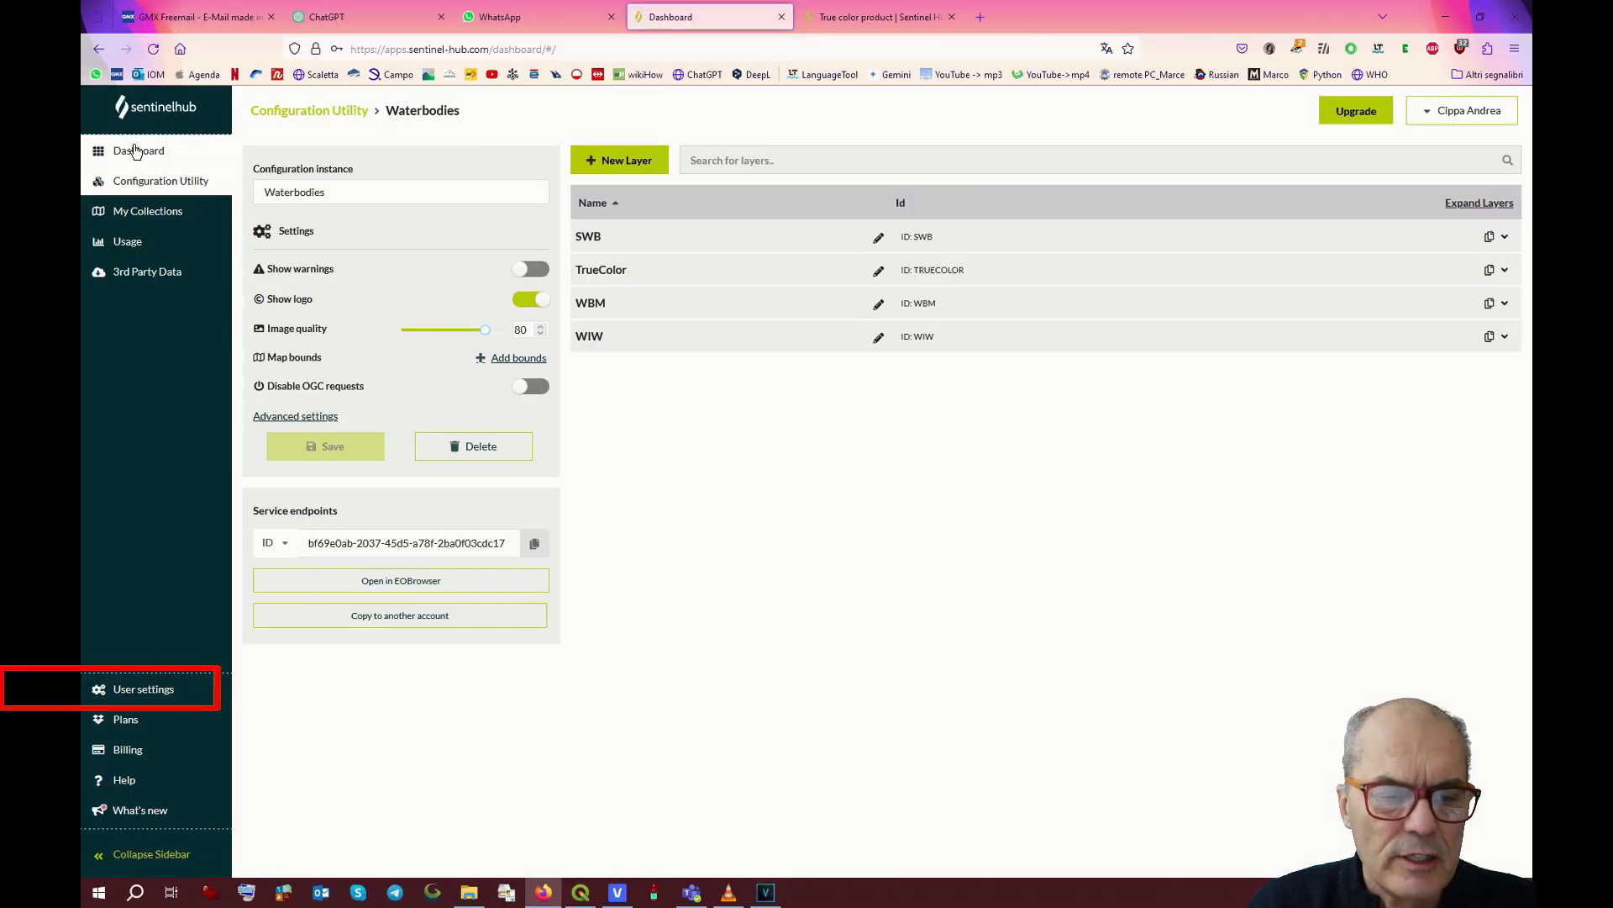
Create a new OAuth client named qGis from the Sentinel Hub user settings.
left_click(143, 689)
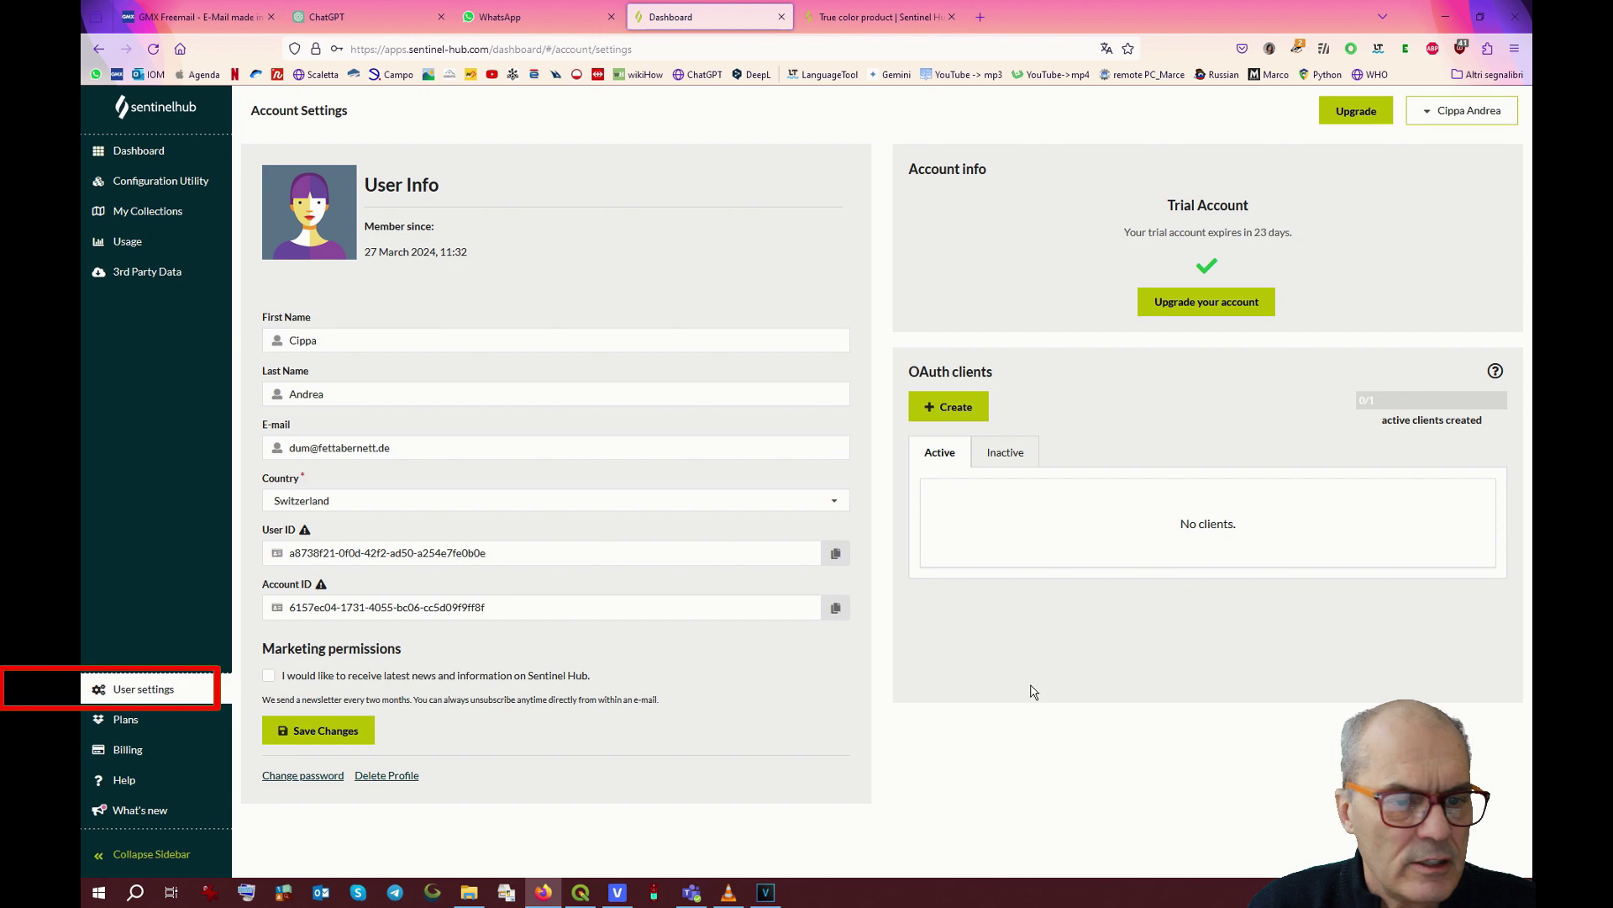
left_click(836, 554)
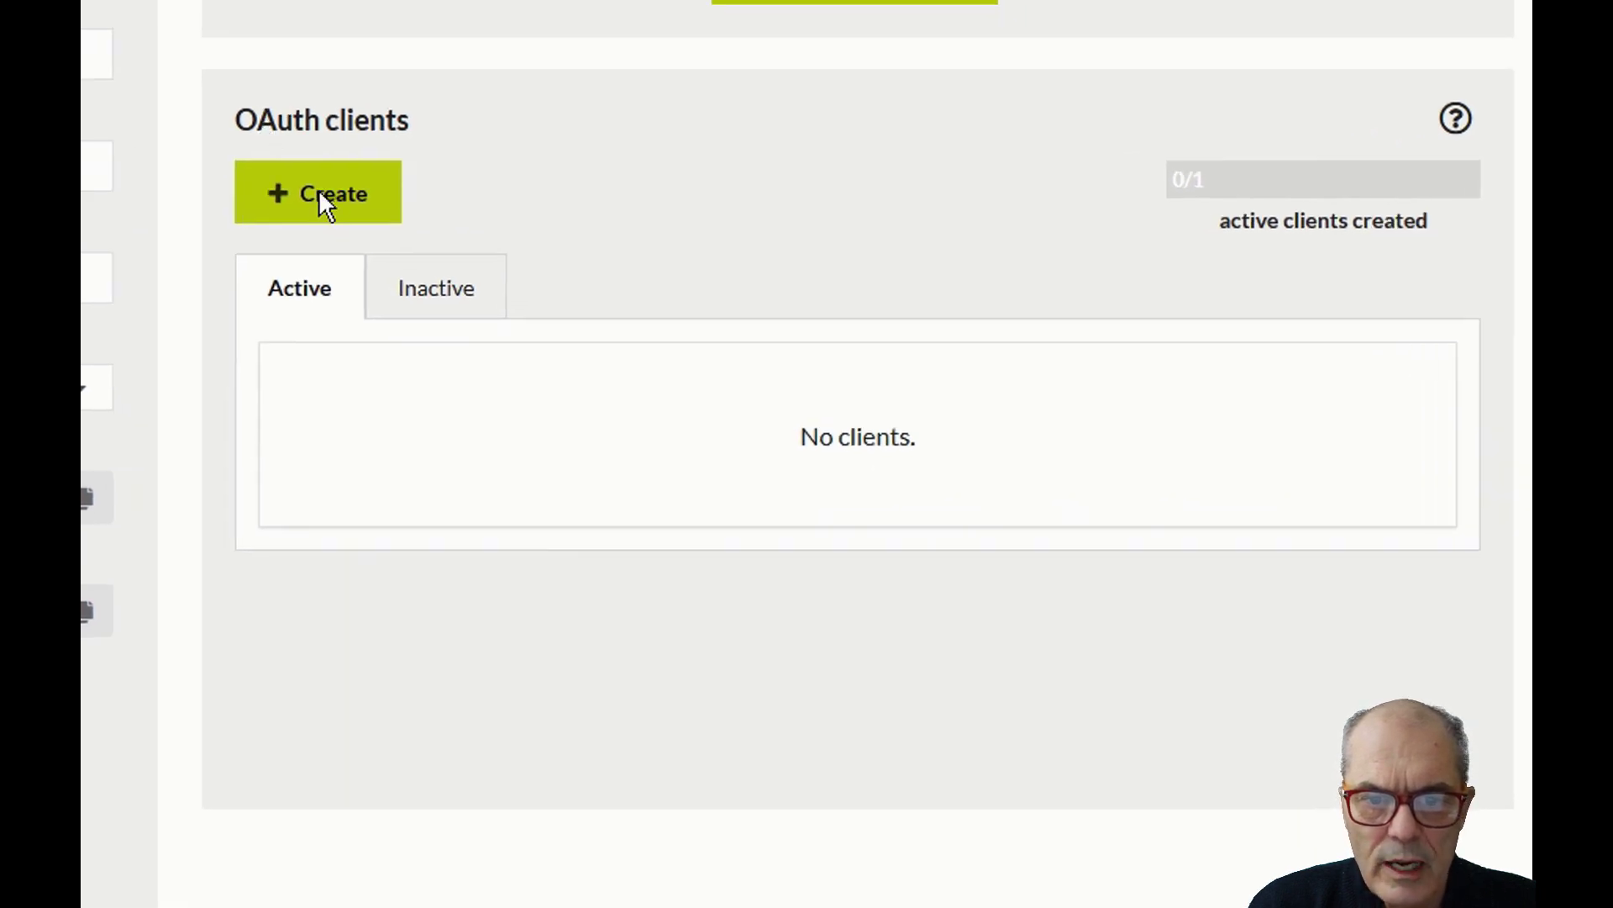
left_click(320, 193)
left_click(898, 309)
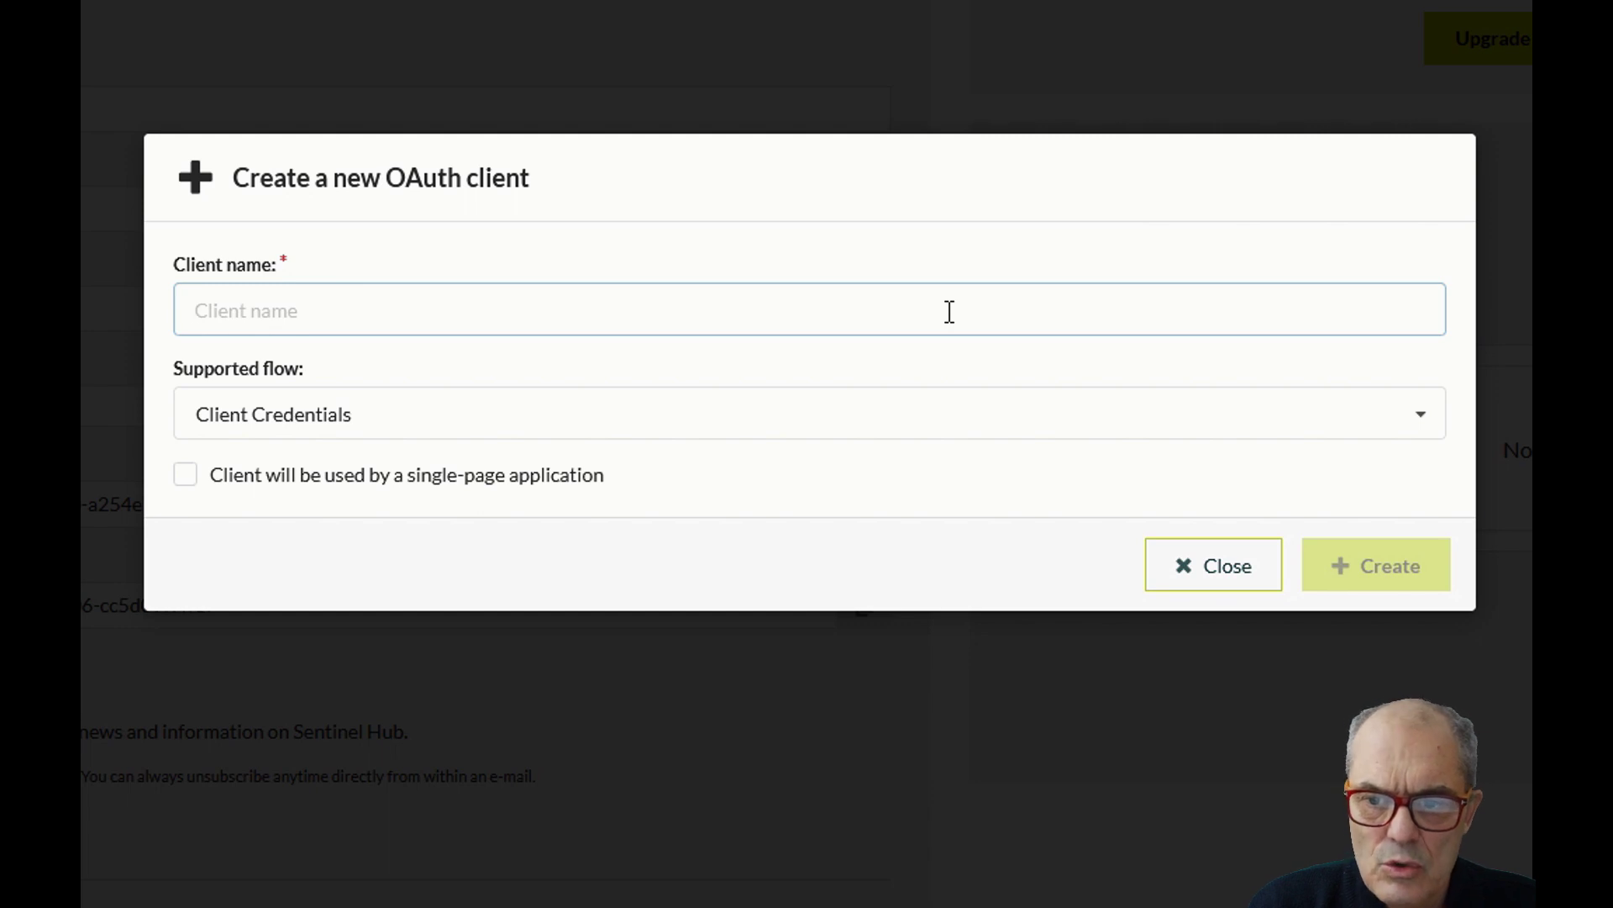
type("qGis")
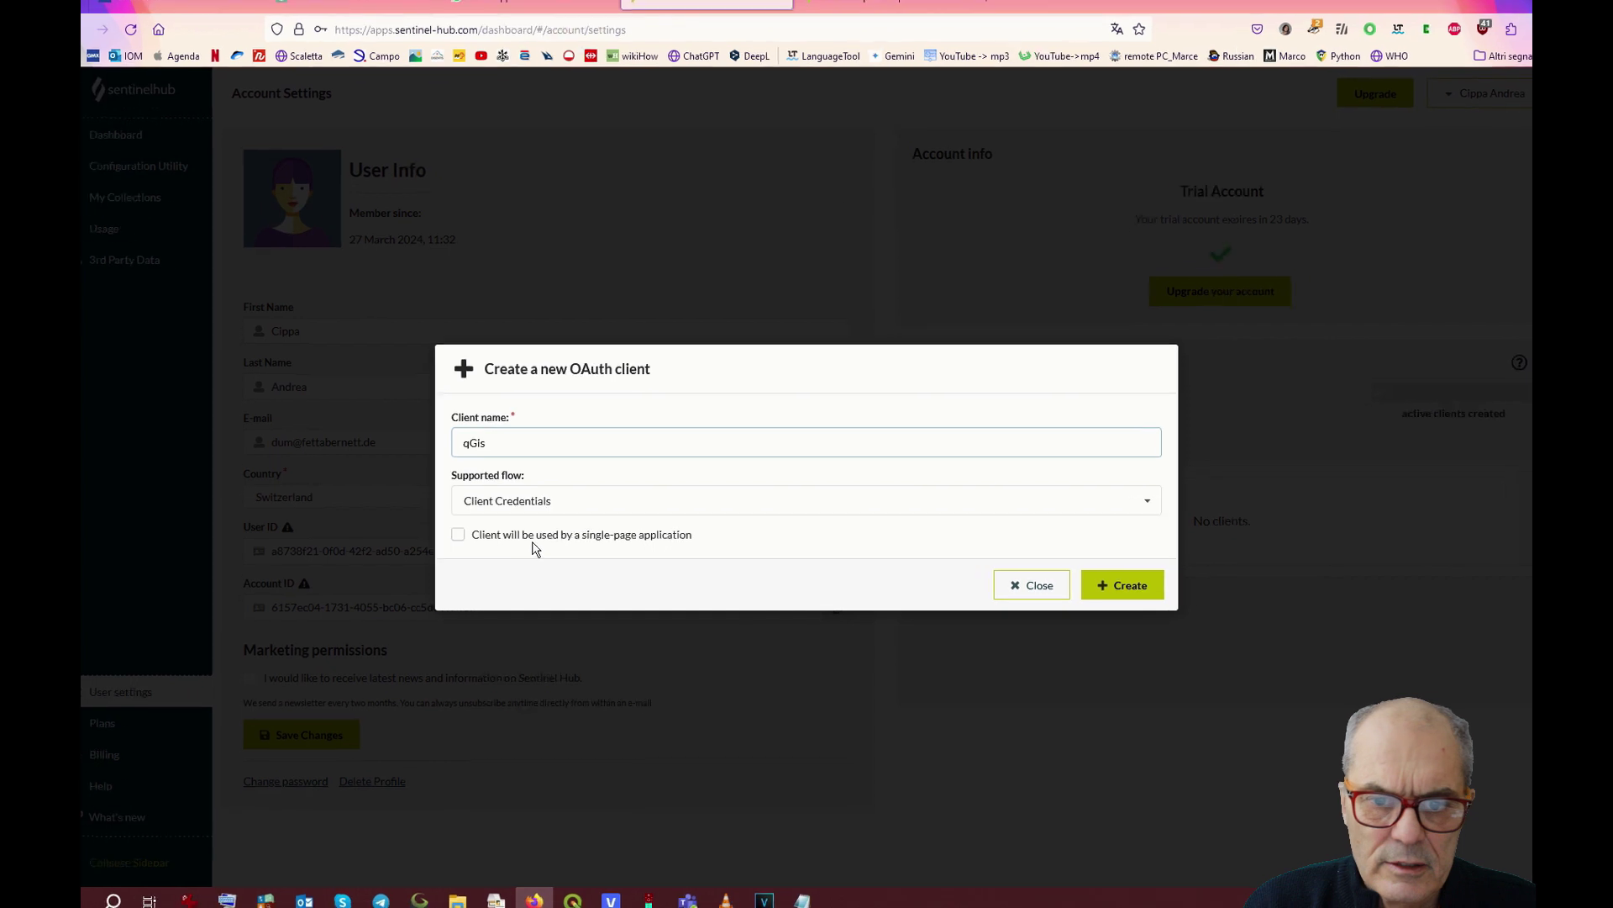
left_click(1111, 586)
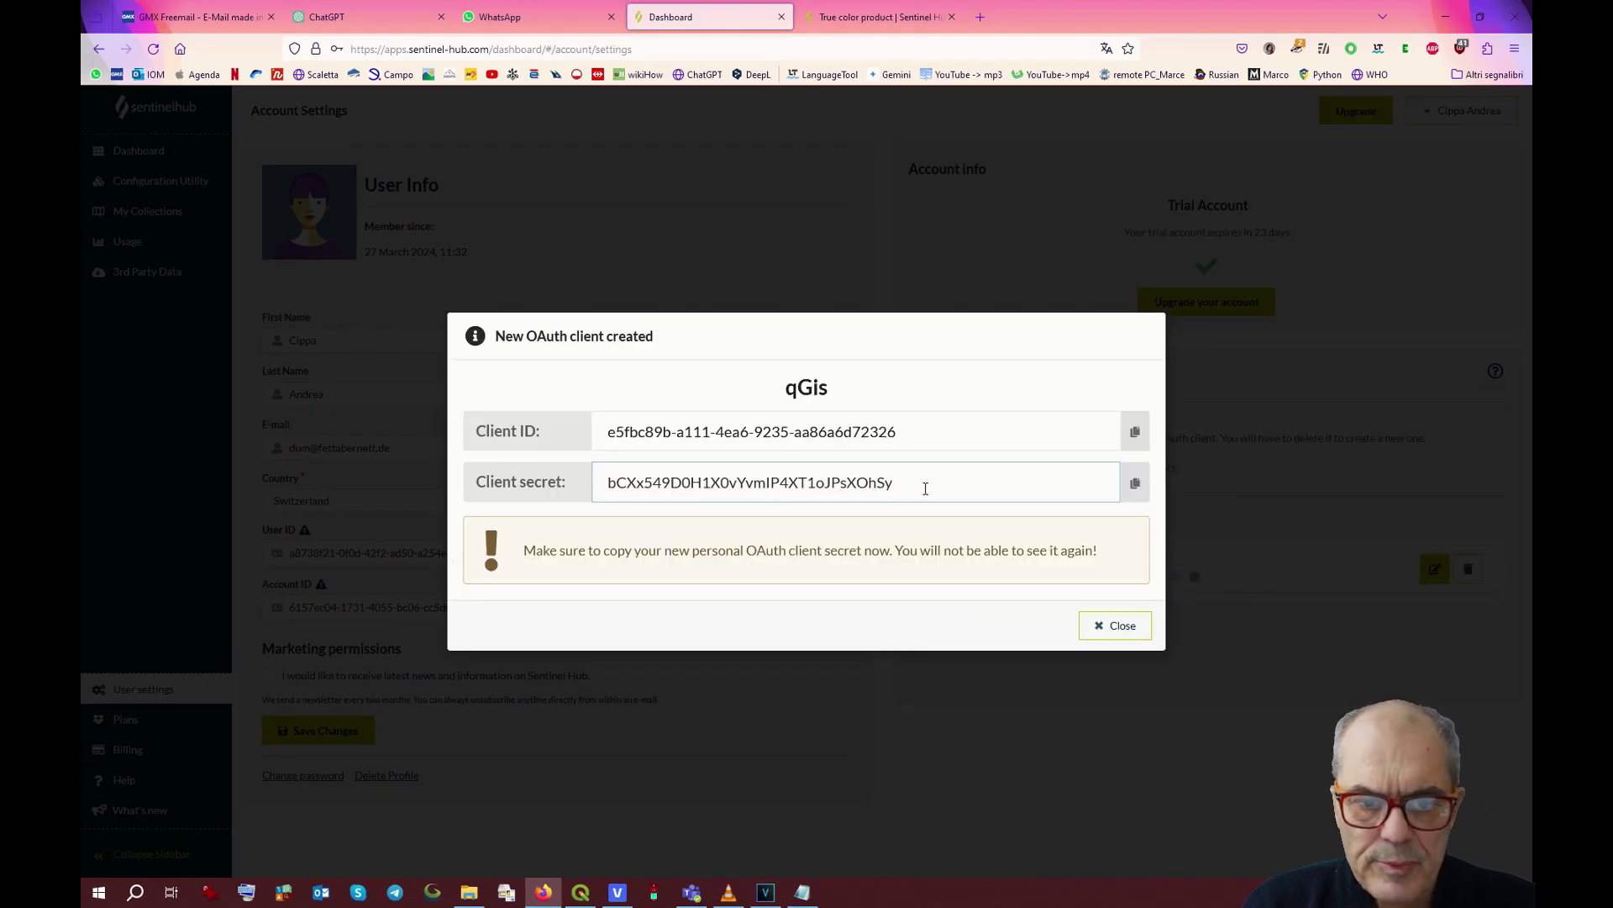
Copy the qGis client secret and switch to the Notepad holding the credentials.
left_click(1134, 483)
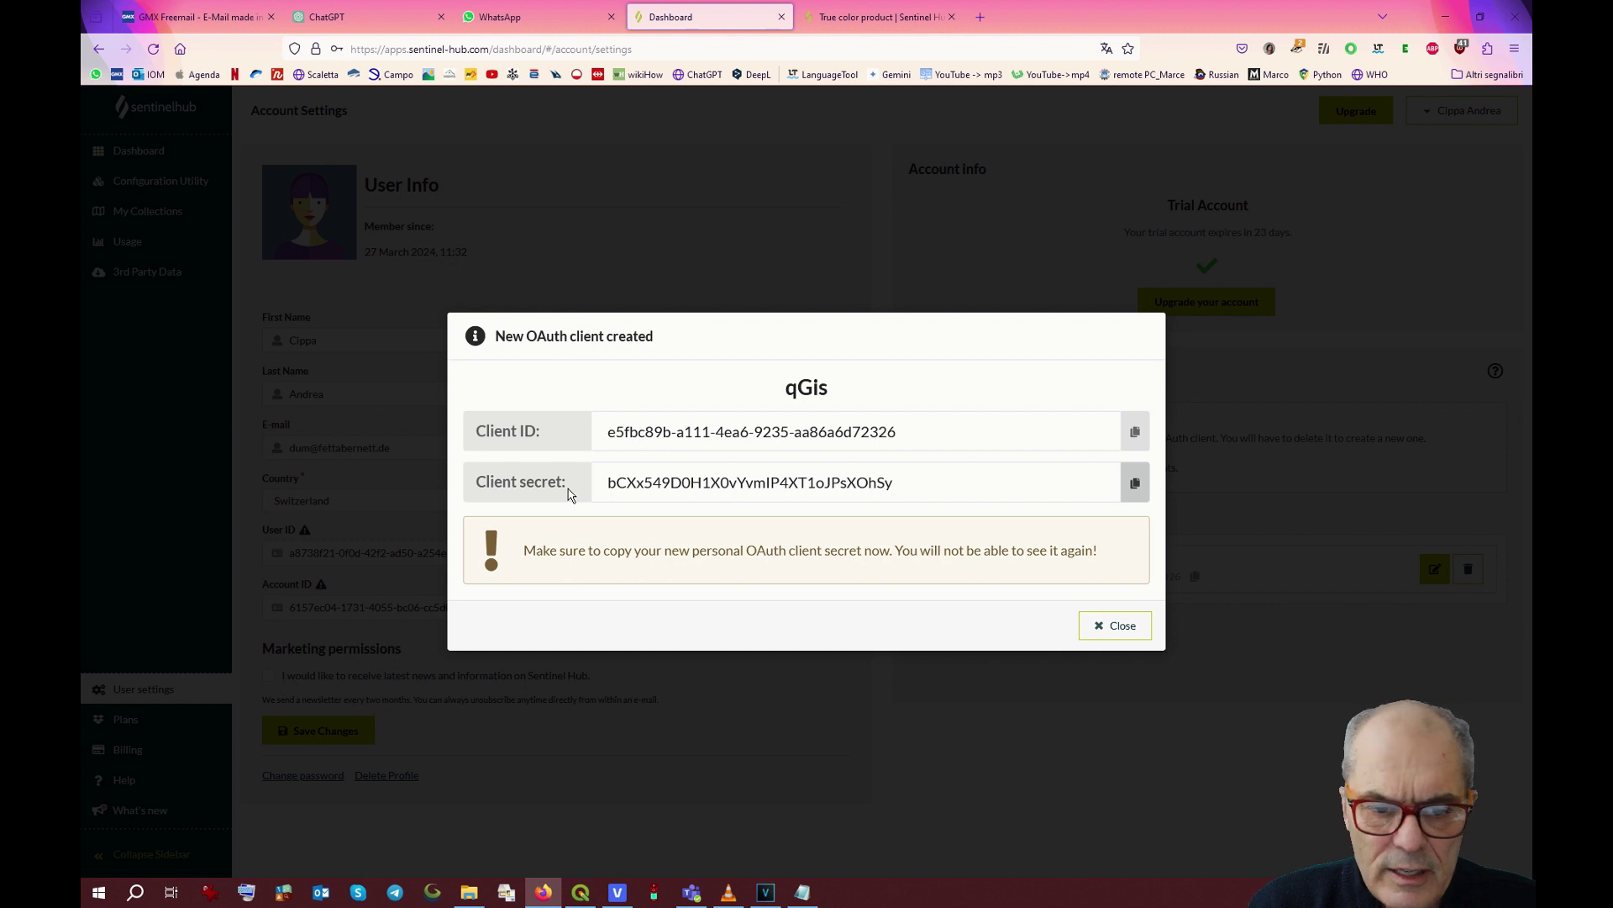
key("alt+Tab")
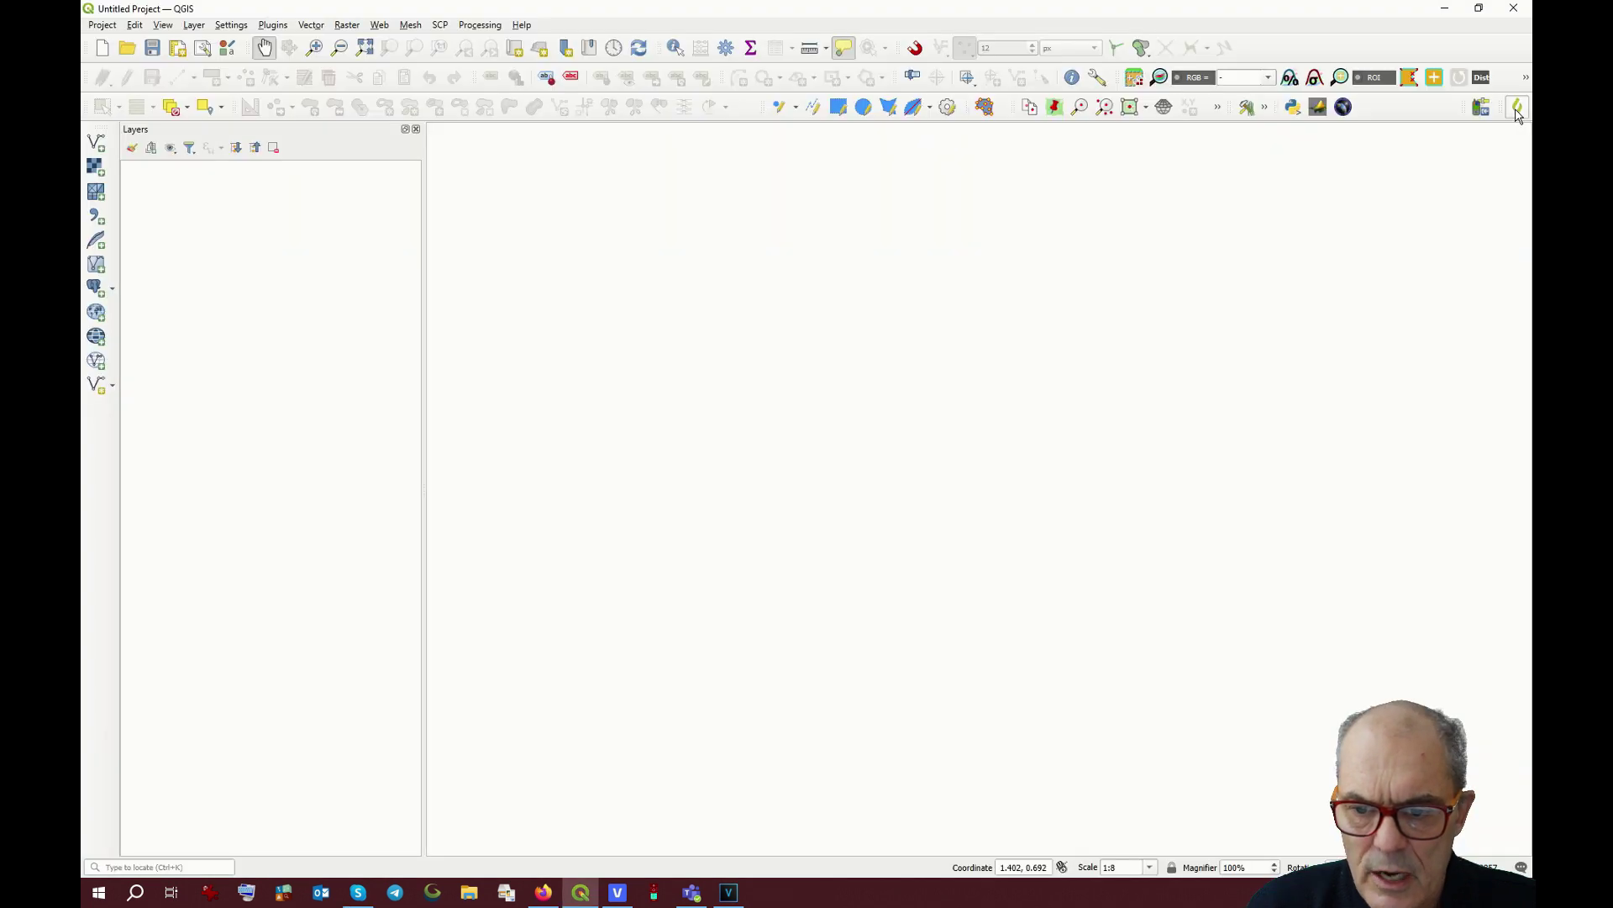
Open the SentinelHub plugin login panel in QGIS.
left_click(1517, 108)
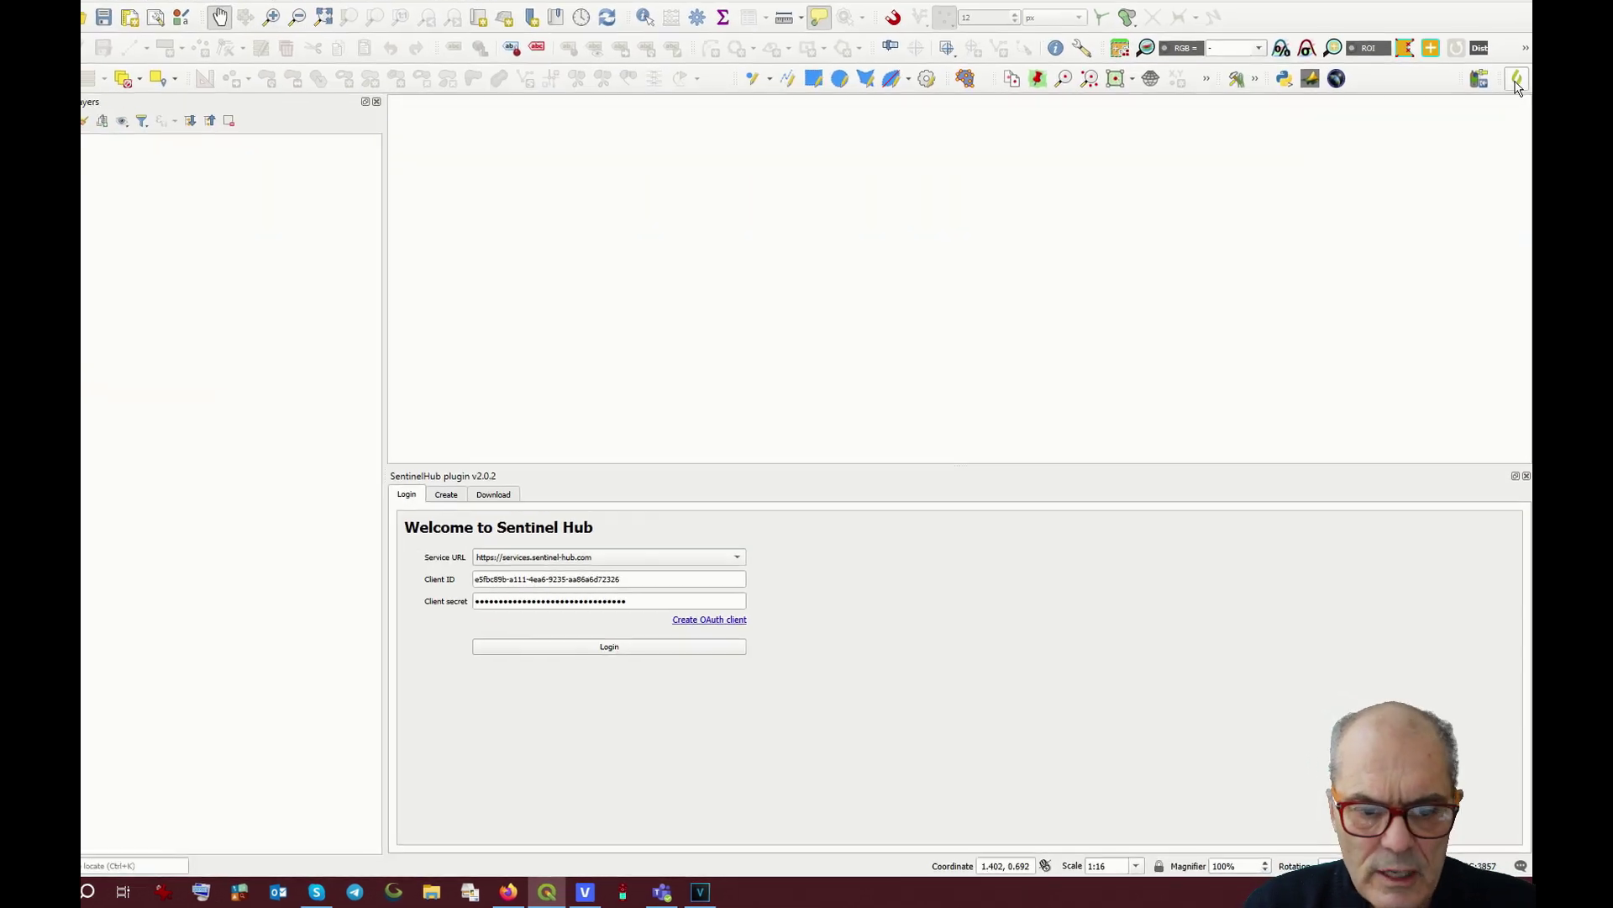